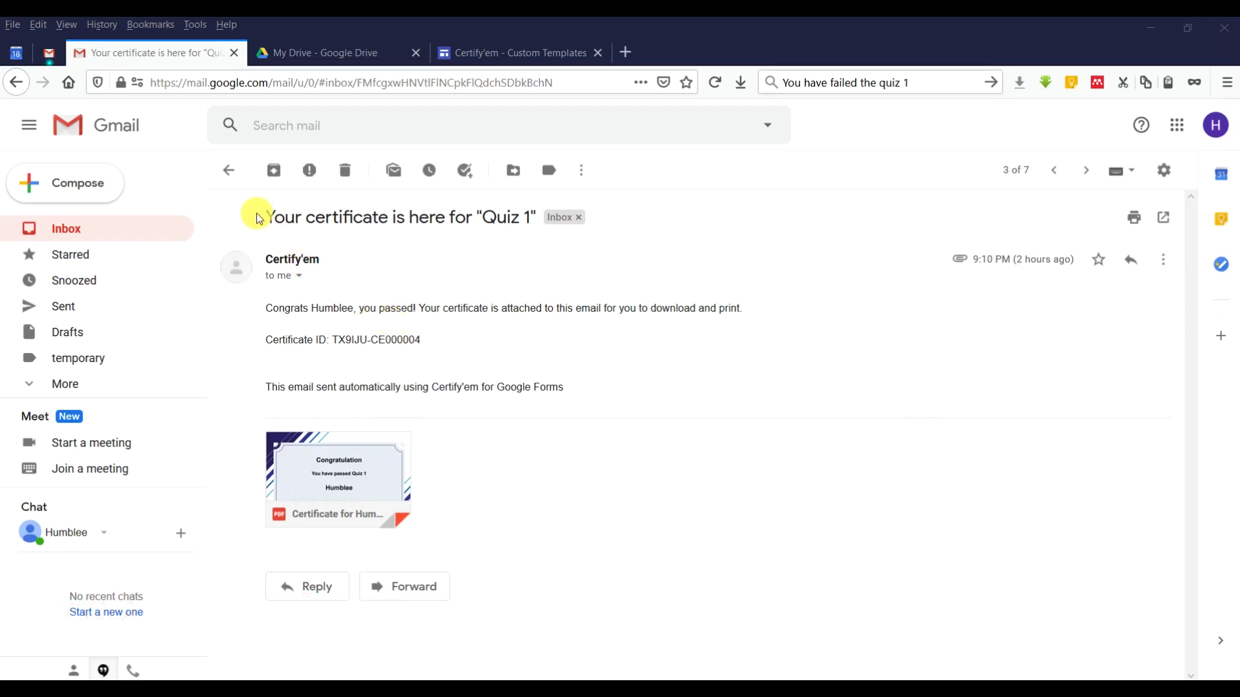
Review the Certify'em certificate email and preview its attached certificate PDF
drag(269, 212, 262, 213)
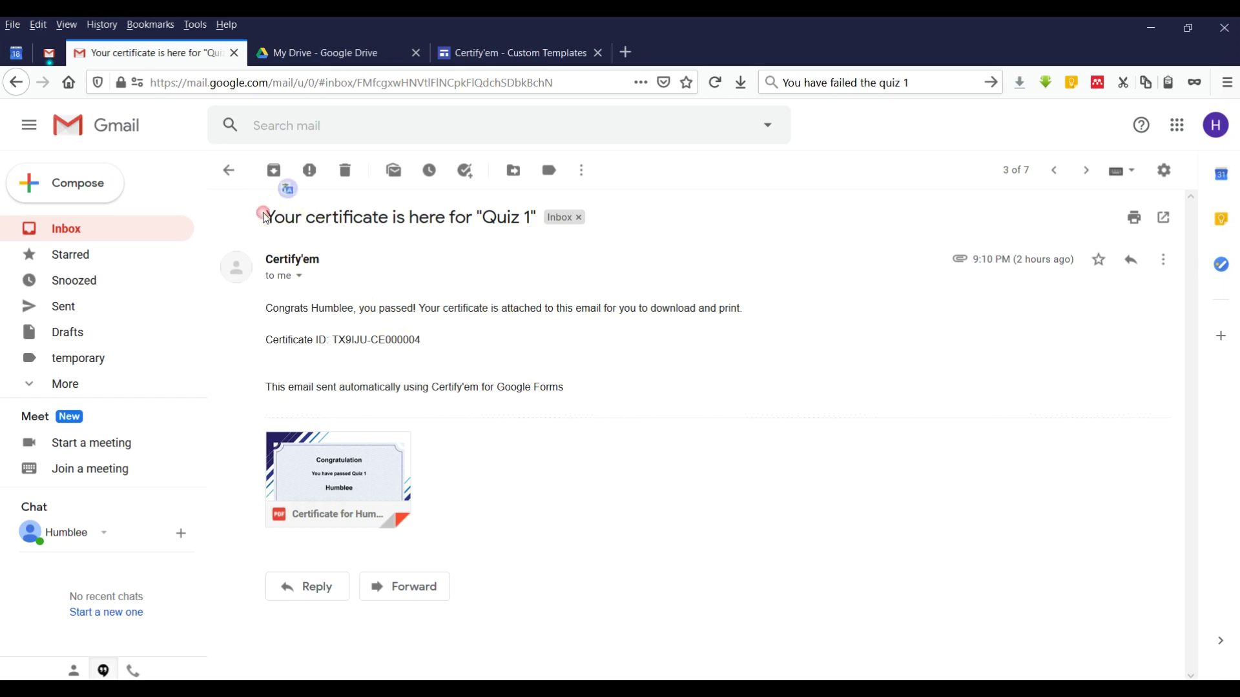
drag(270, 219, 532, 225)
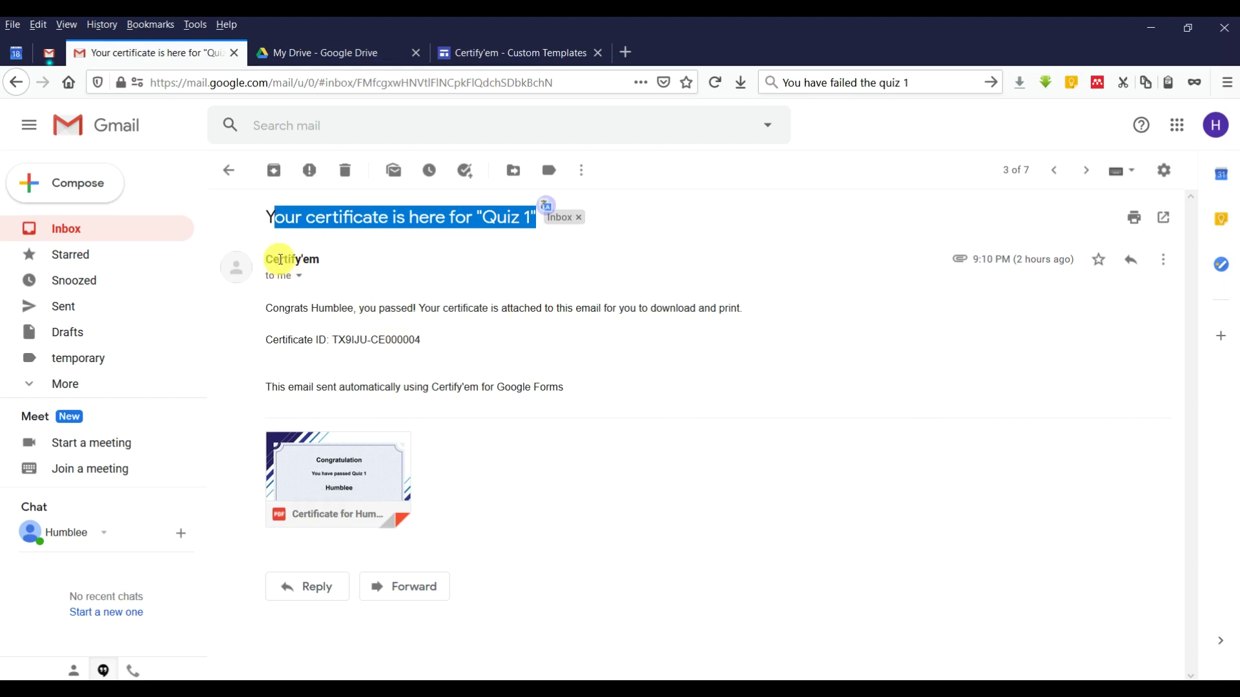
double_click(281, 259)
drag(271, 308, 443, 348)
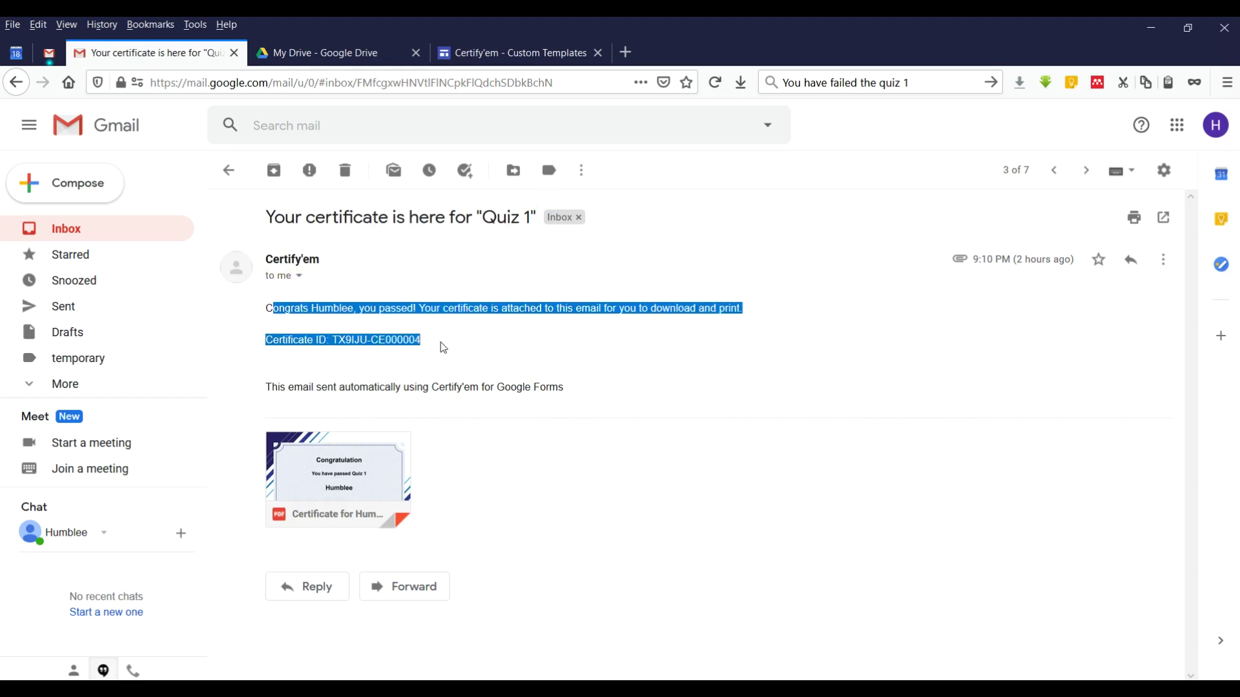
click(434, 346)
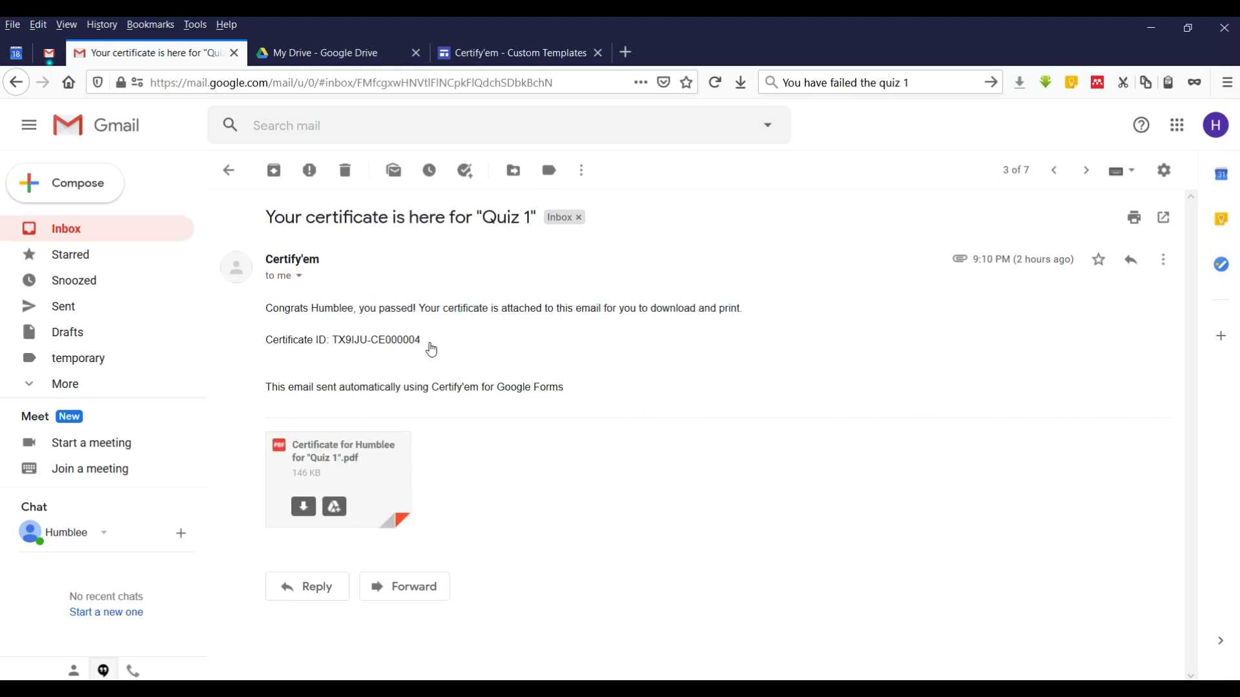
click(370, 452)
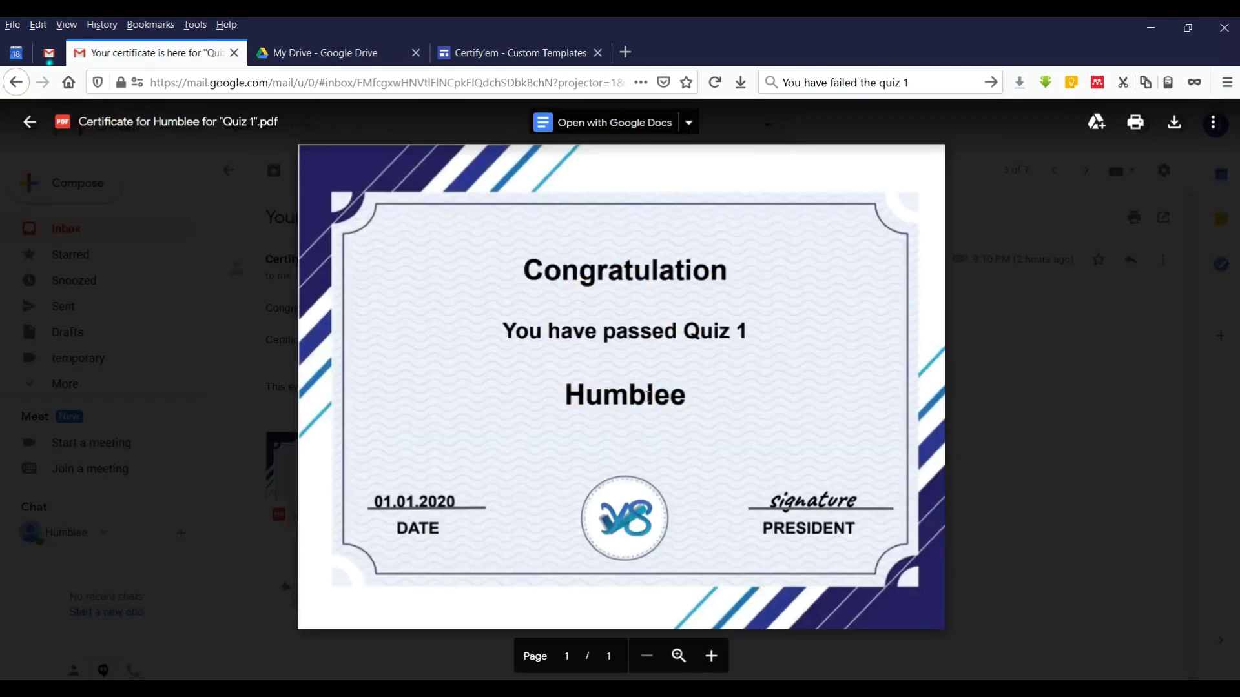
click(620, 392)
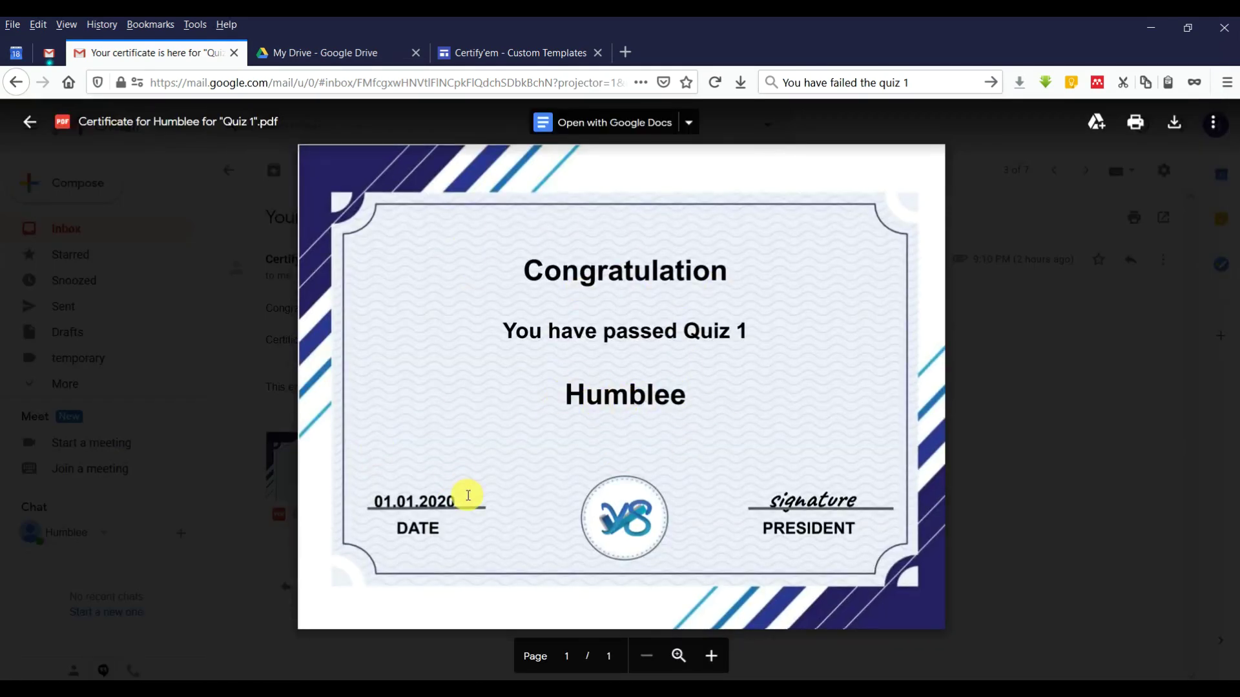
click(1043, 327)
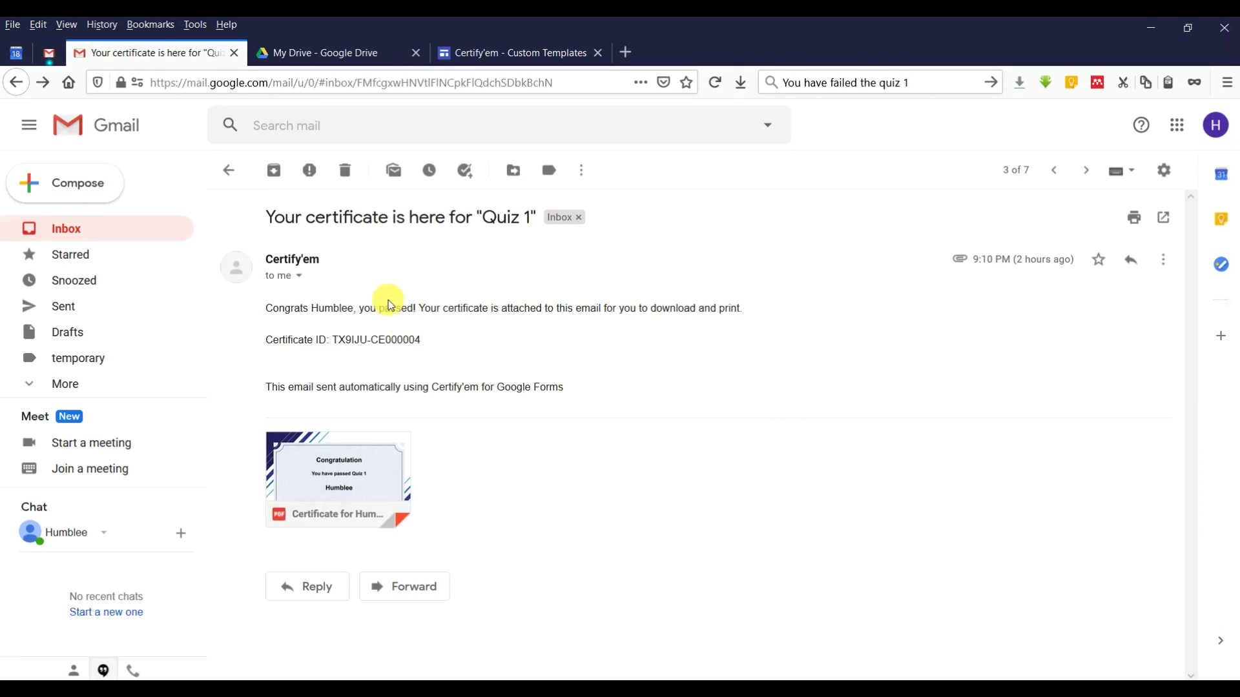
Open the 'Congrats, you have passed the Quiz 1' email and preview its certificate PDF
click(229, 171)
click(665, 303)
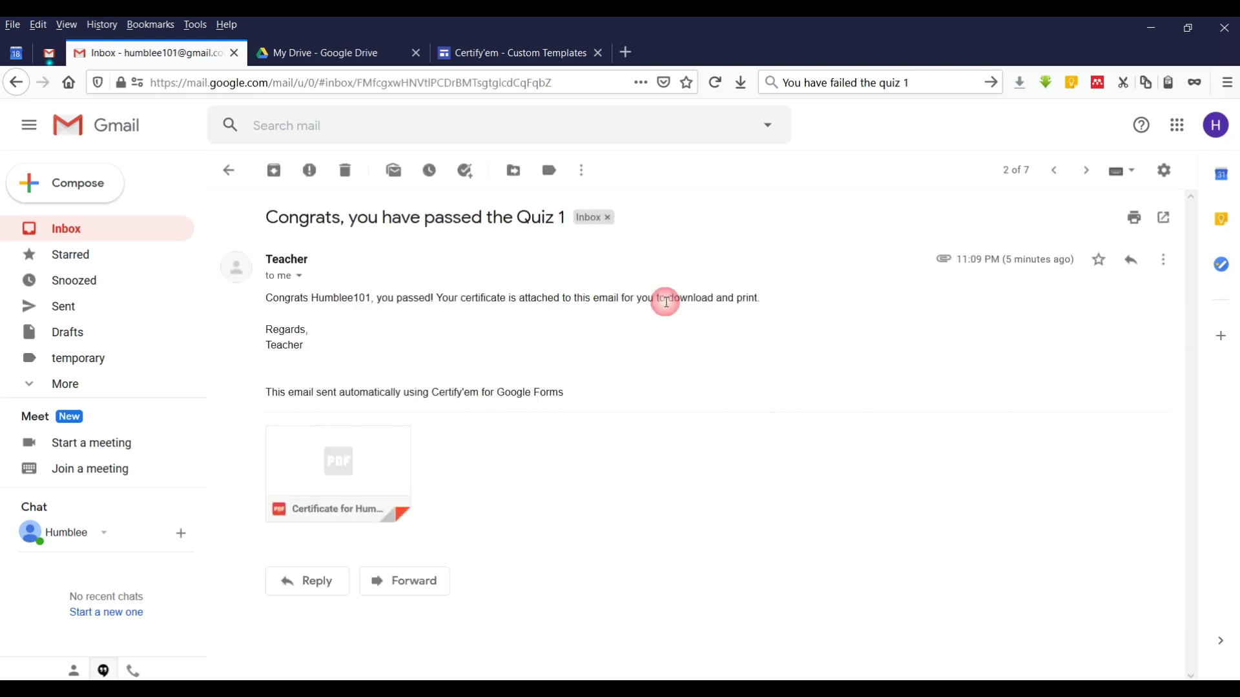
drag(292, 232, 568, 230)
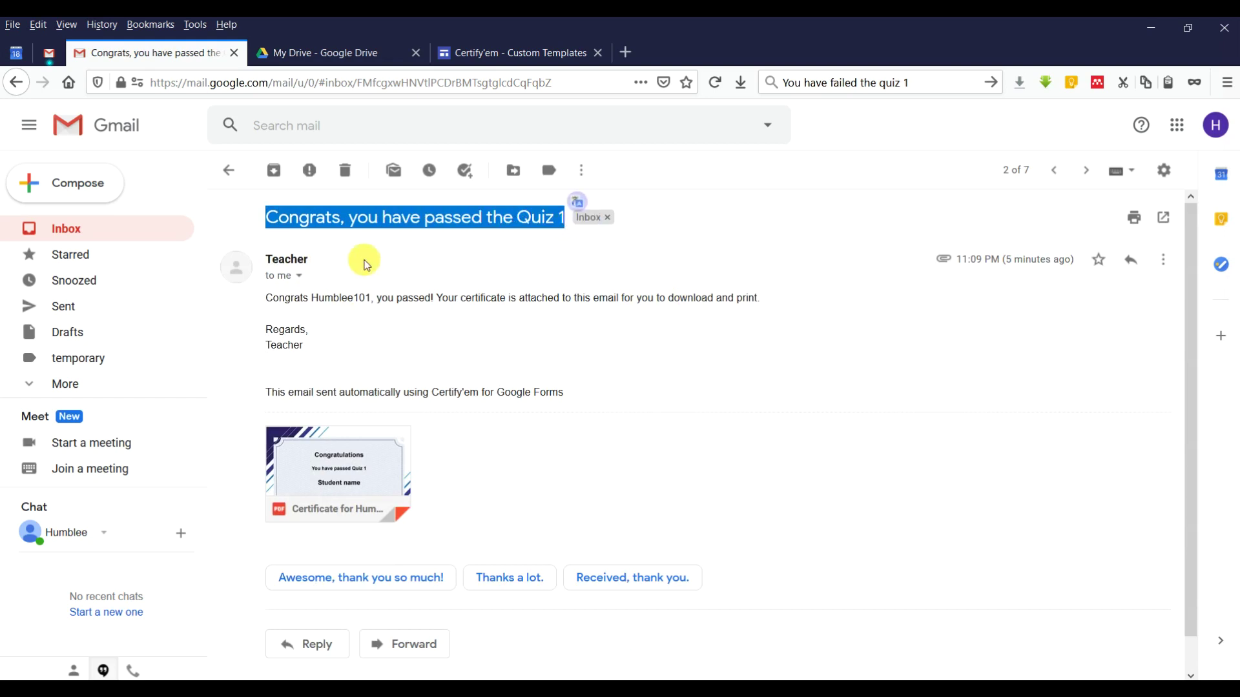
double_click(290, 259)
drag(266, 298, 764, 301)
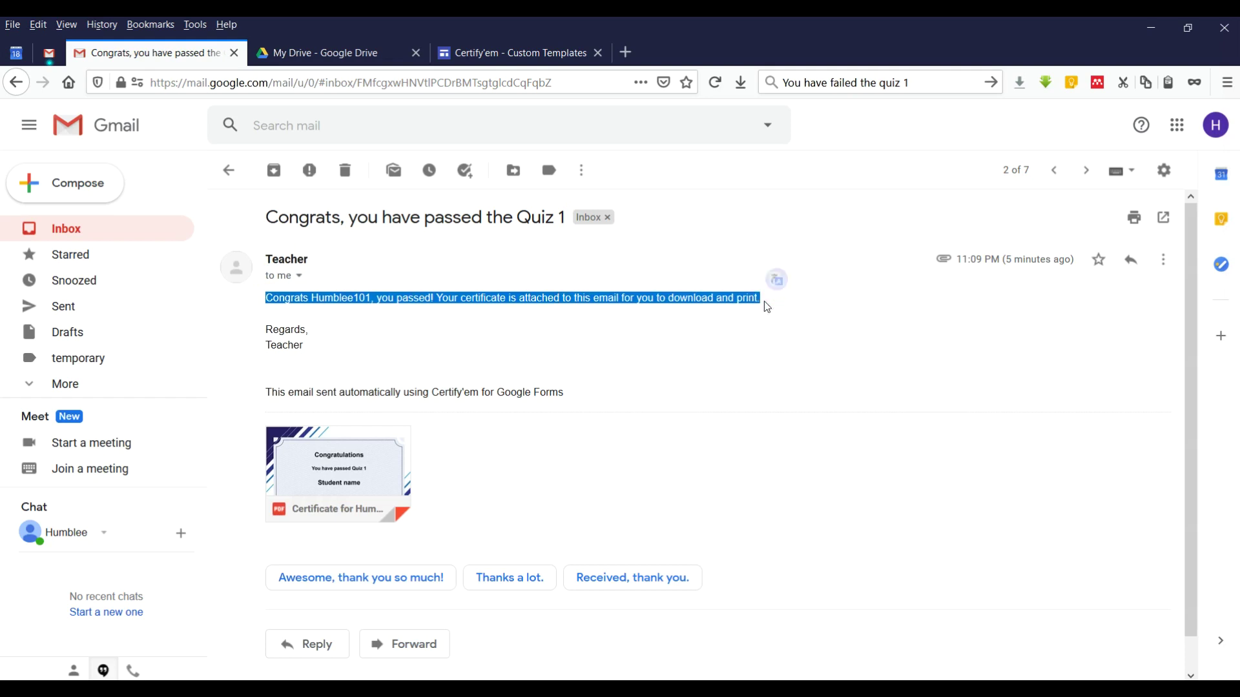
click(427, 337)
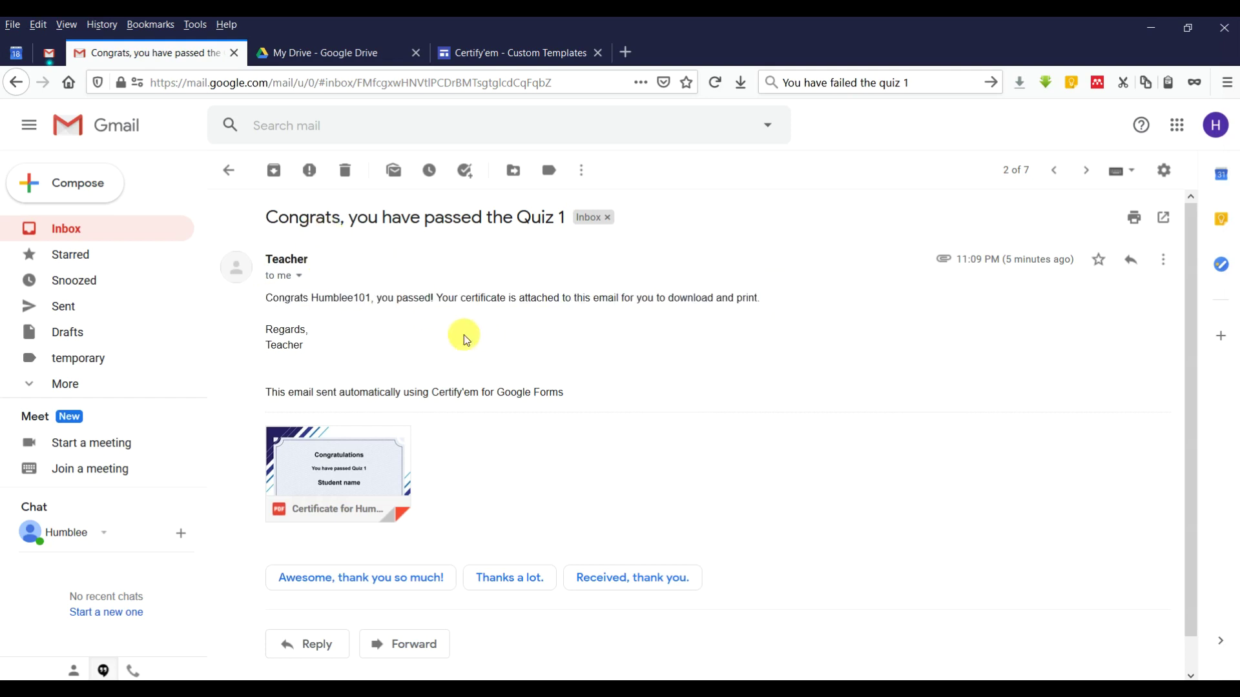
click(359, 460)
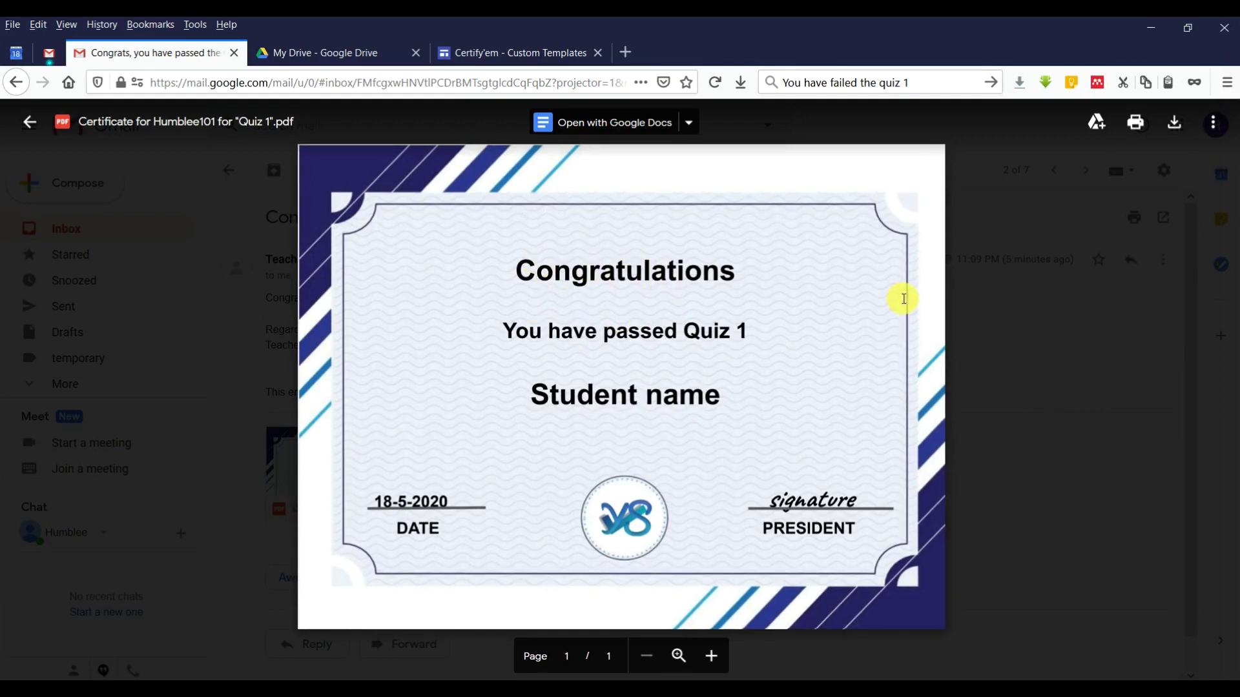
click(1009, 333)
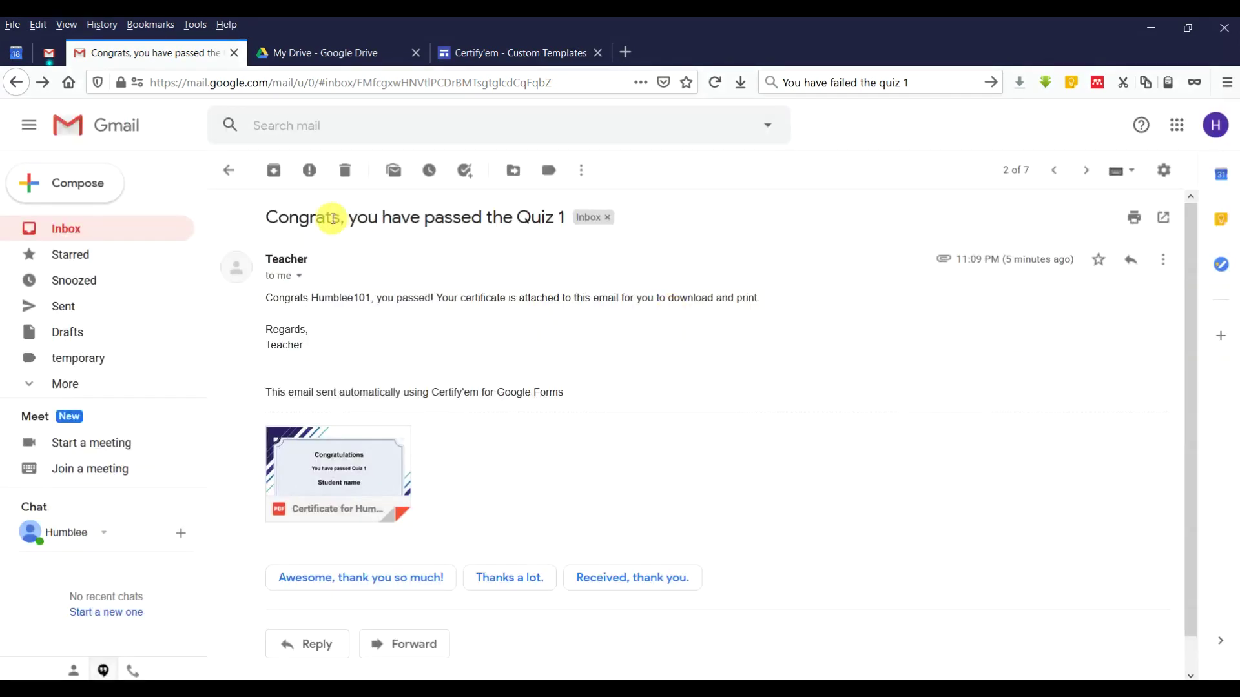
Open the 'You have failed the quiz 1' email and read its try-again message
click(230, 170)
click(564, 260)
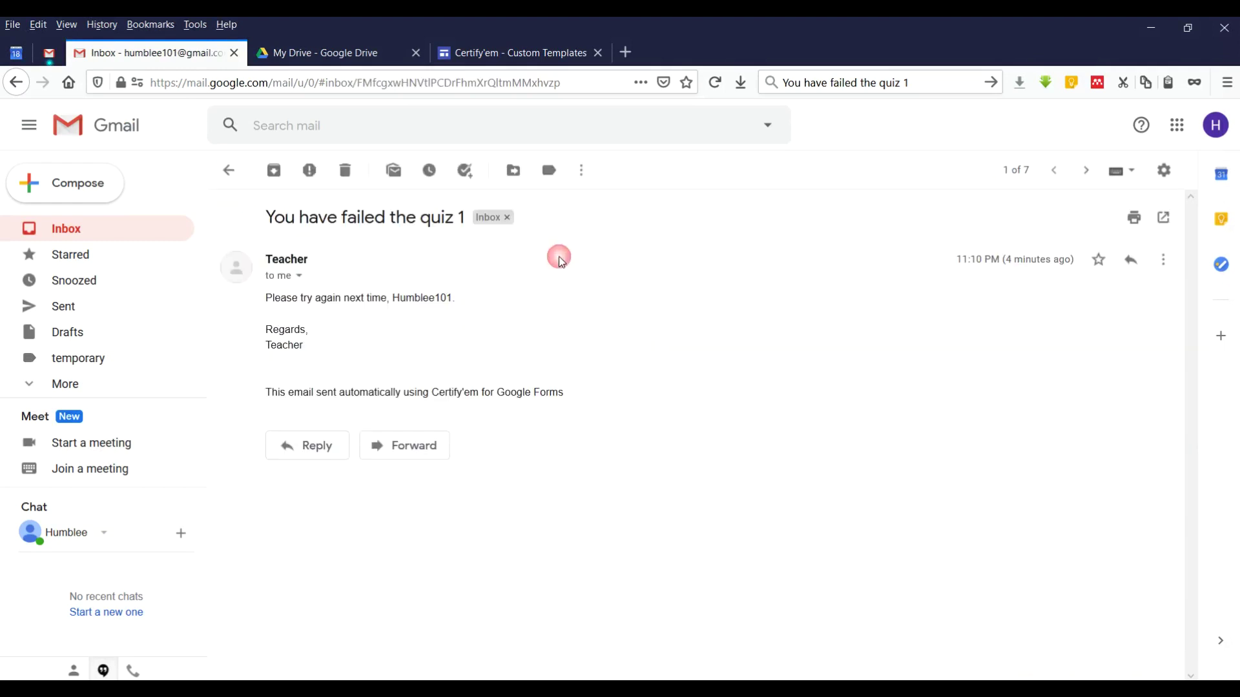
drag(269, 218, 460, 218)
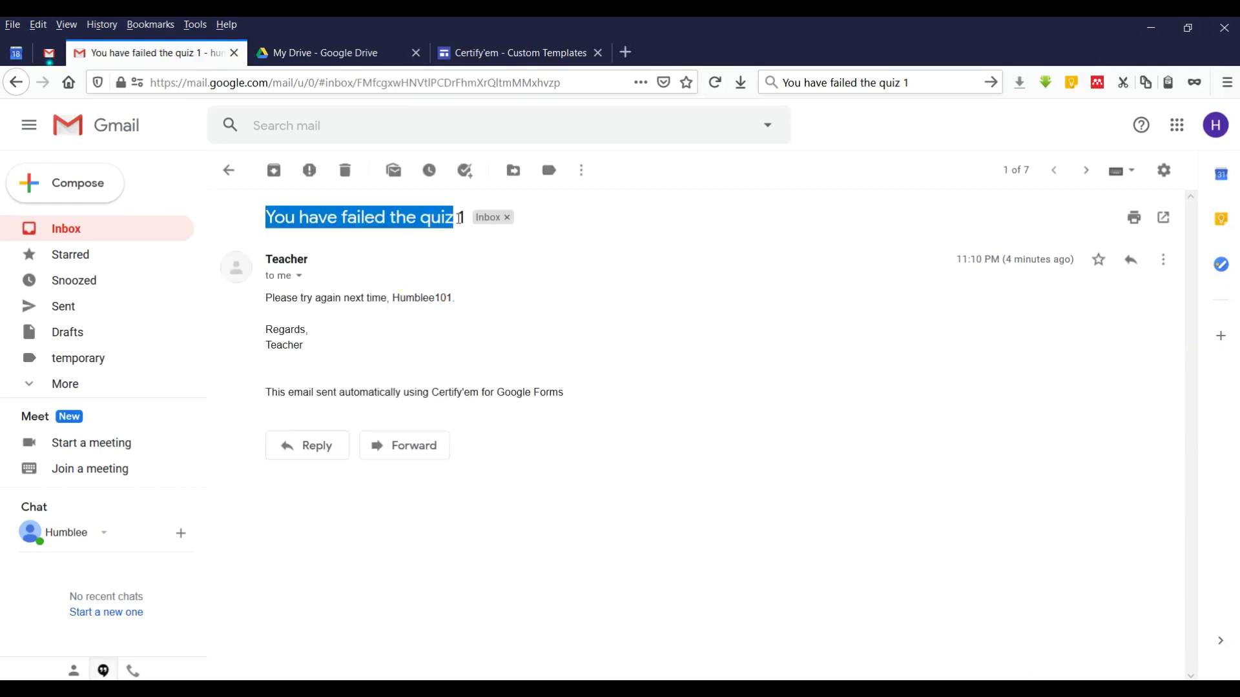
click(362, 306)
drag(369, 299, 447, 299)
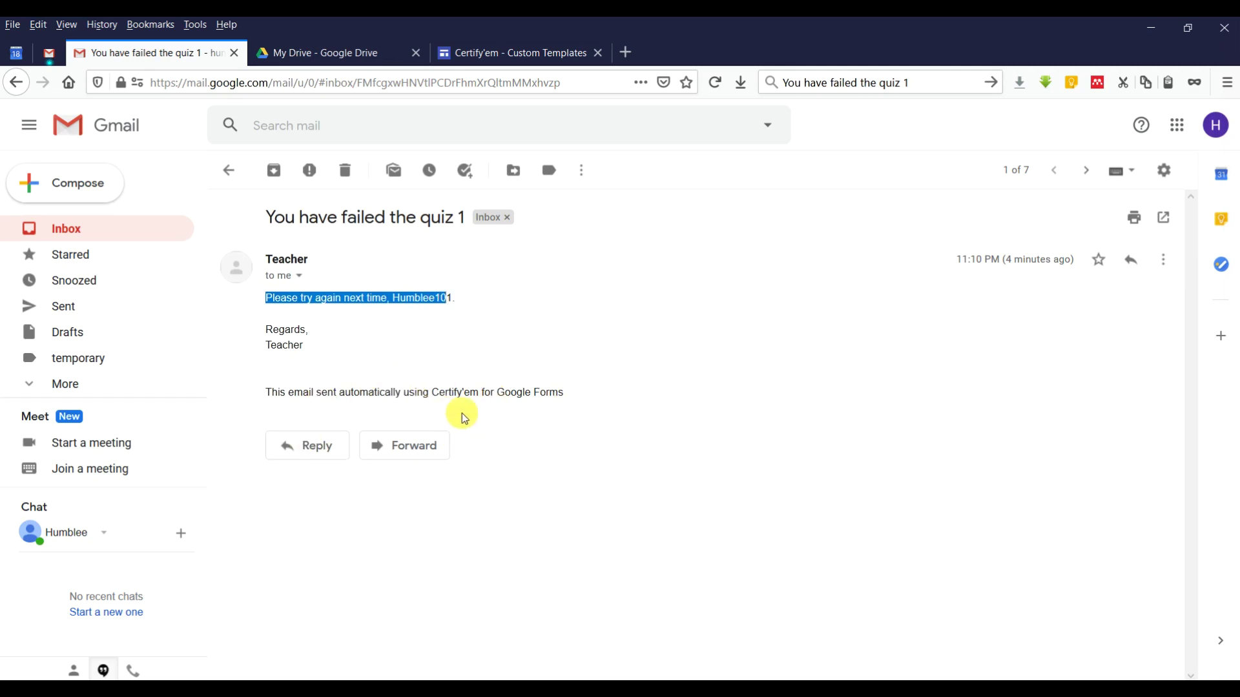
From My Drive, create a new blank Google Form via New > More > Google Forms
click(360, 61)
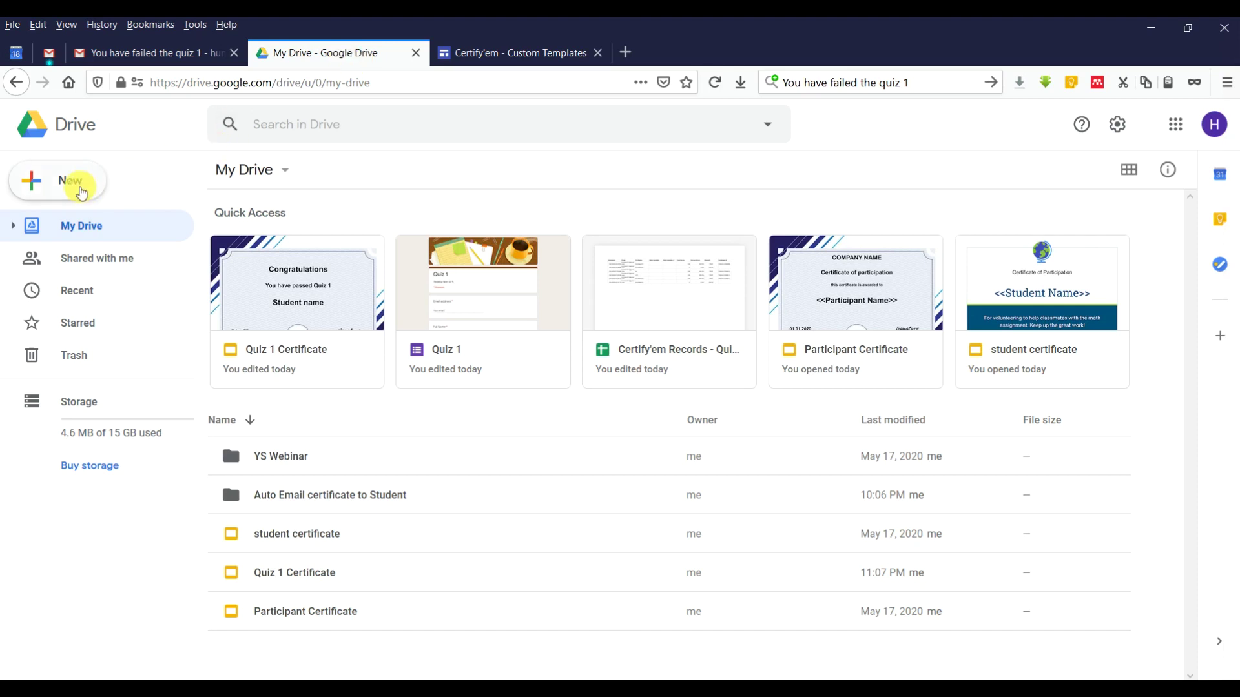
click(75, 183)
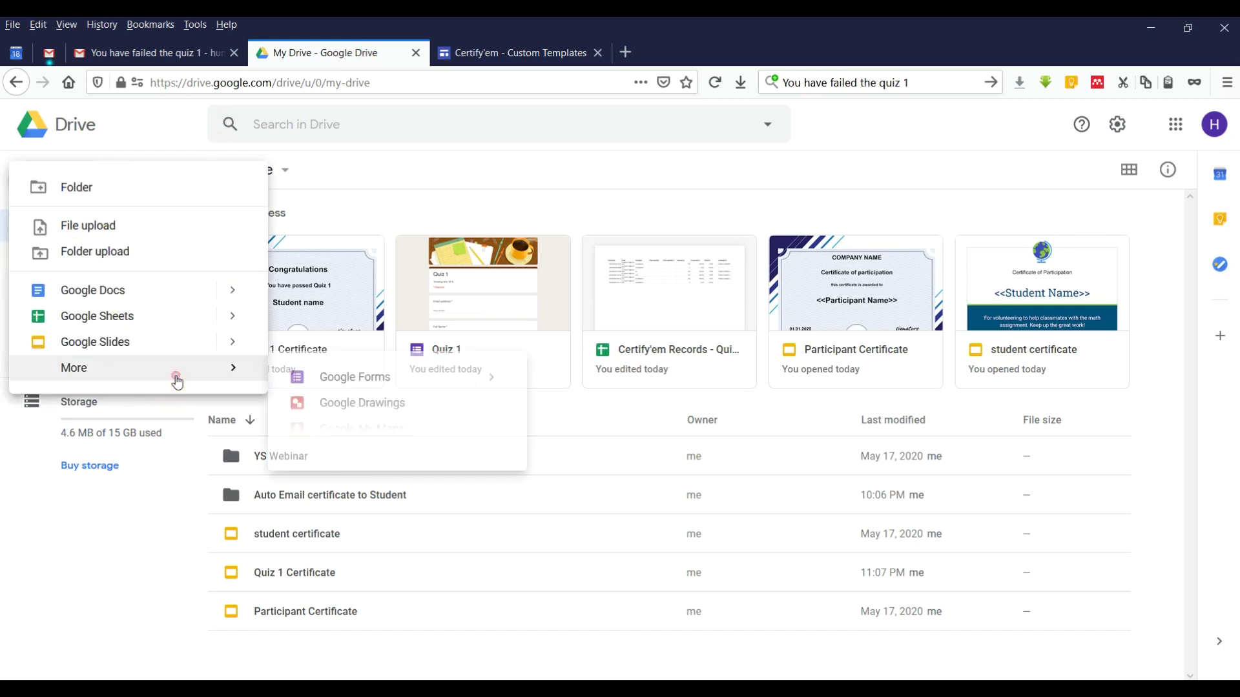
mouse_move(169, 383)
click(358, 382)
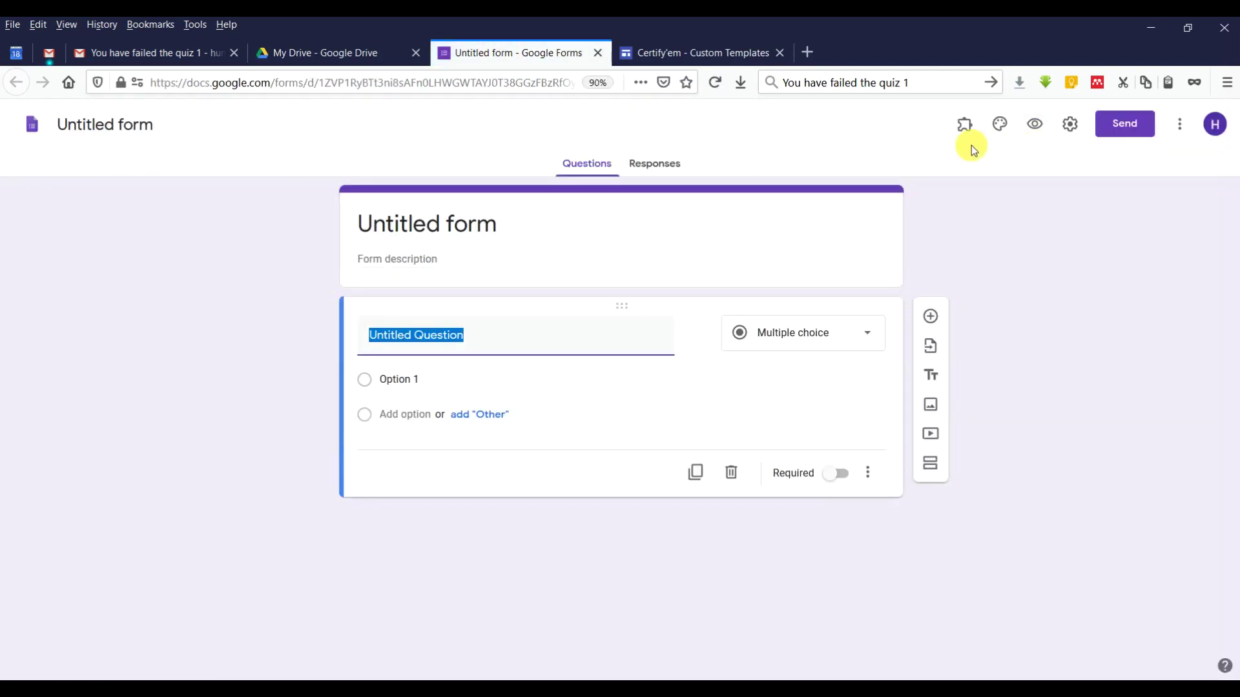
click(1179, 124)
click(1156, 442)
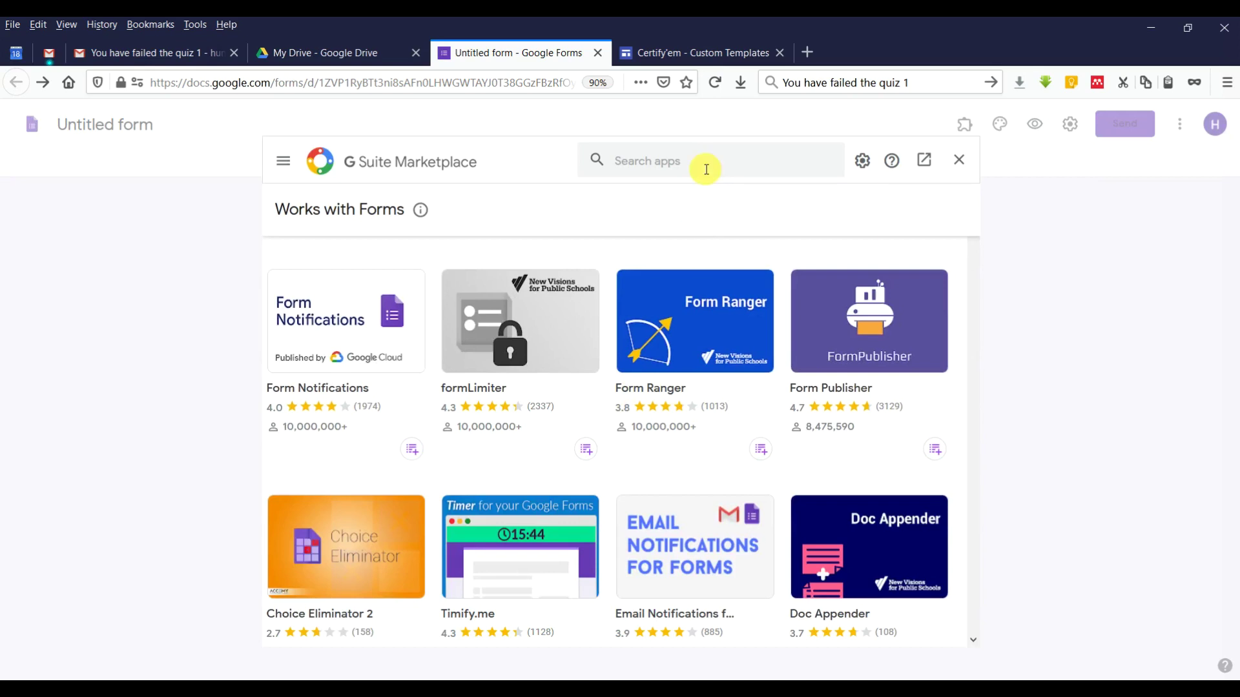
click(706, 168)
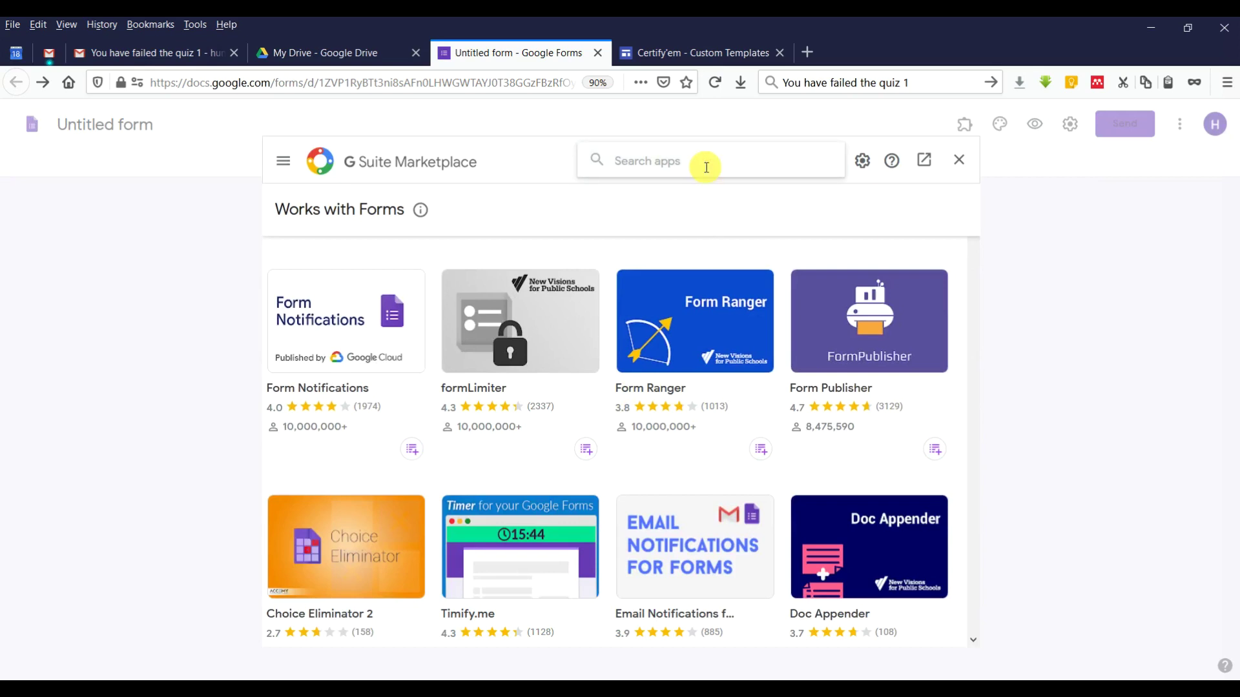
text(cert)
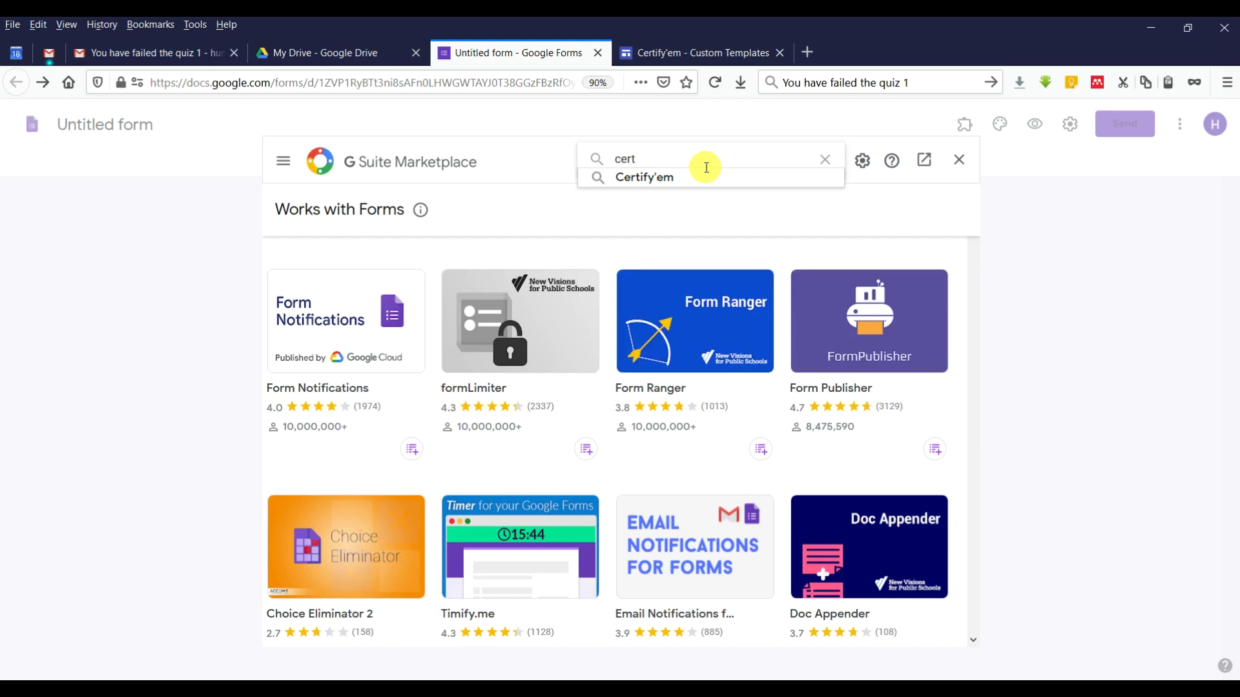
click(691, 177)
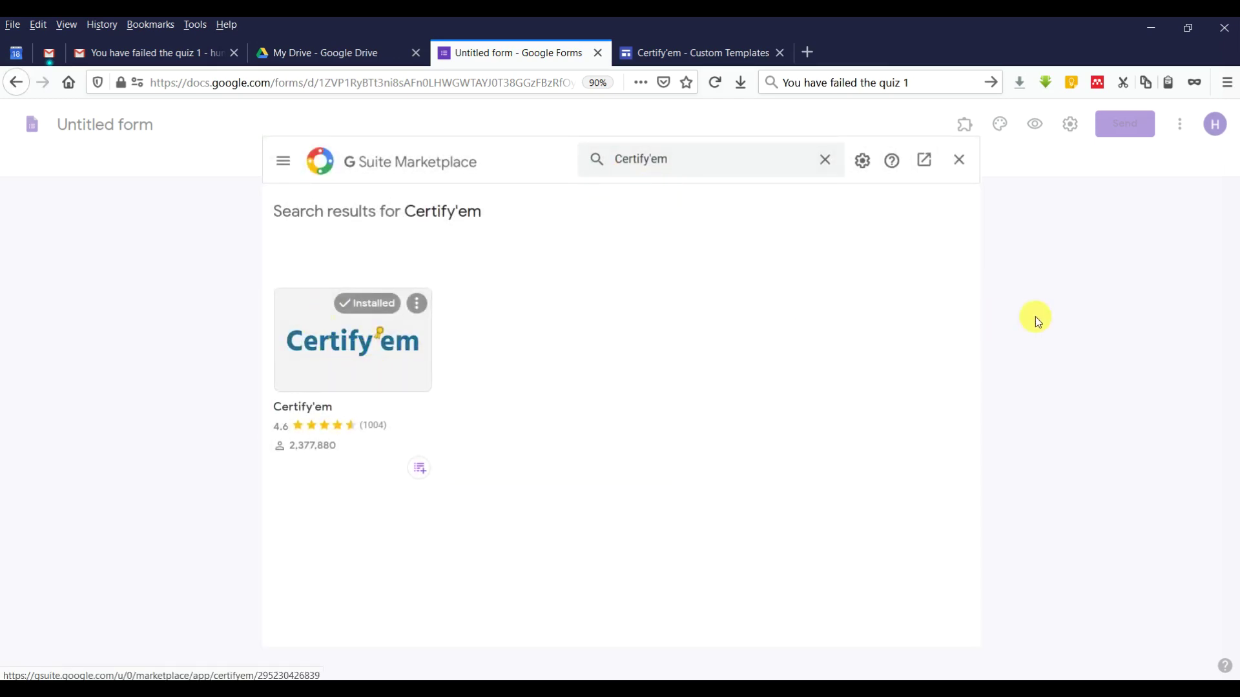
click(959, 160)
click(966, 129)
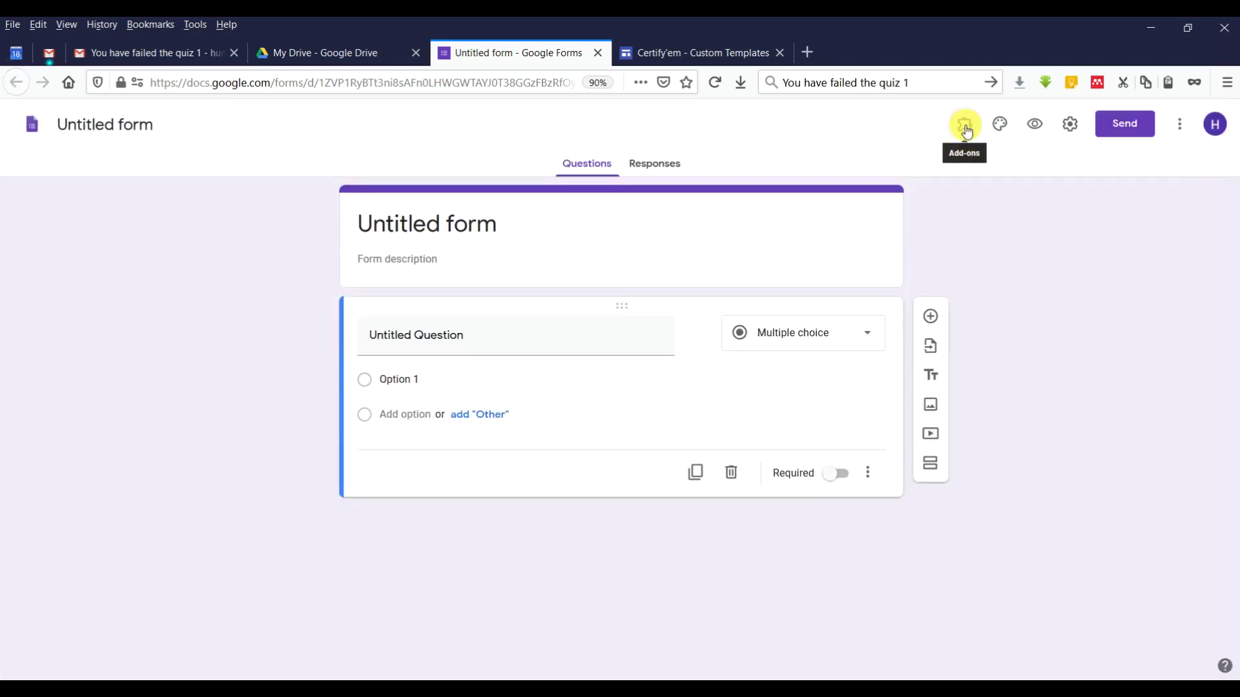
Enable the Certify'em add-on for this quiz and load its starter exam template
click(965, 135)
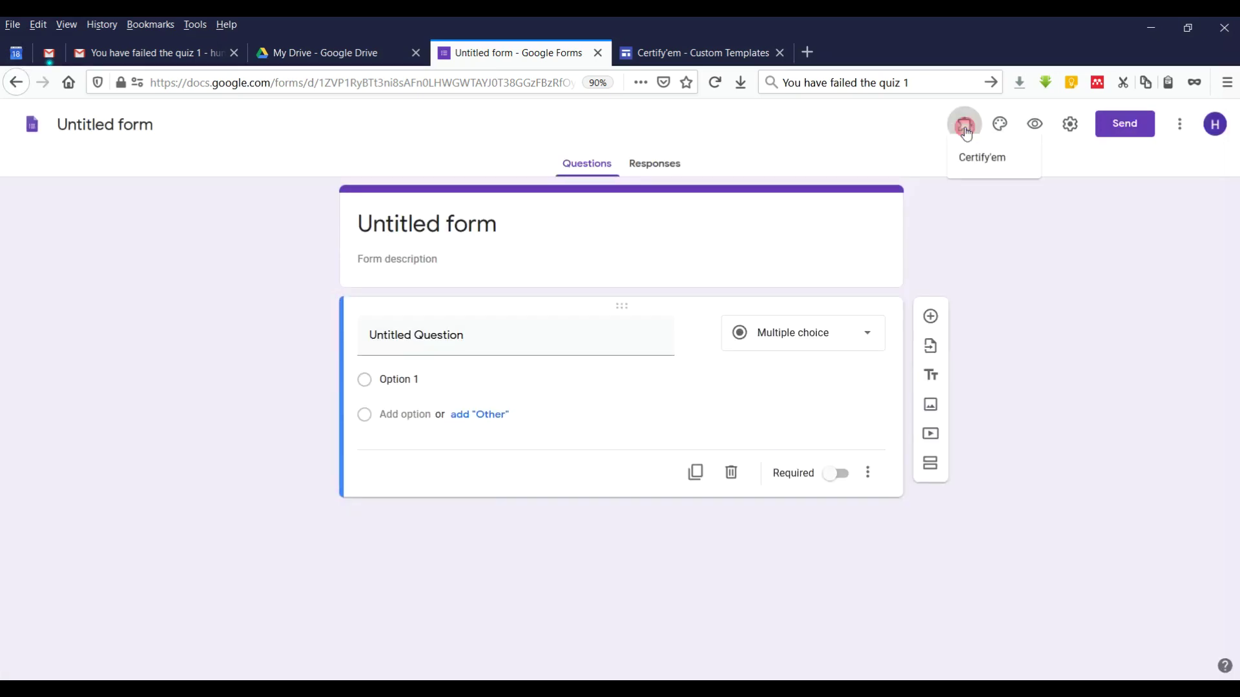
click(975, 169)
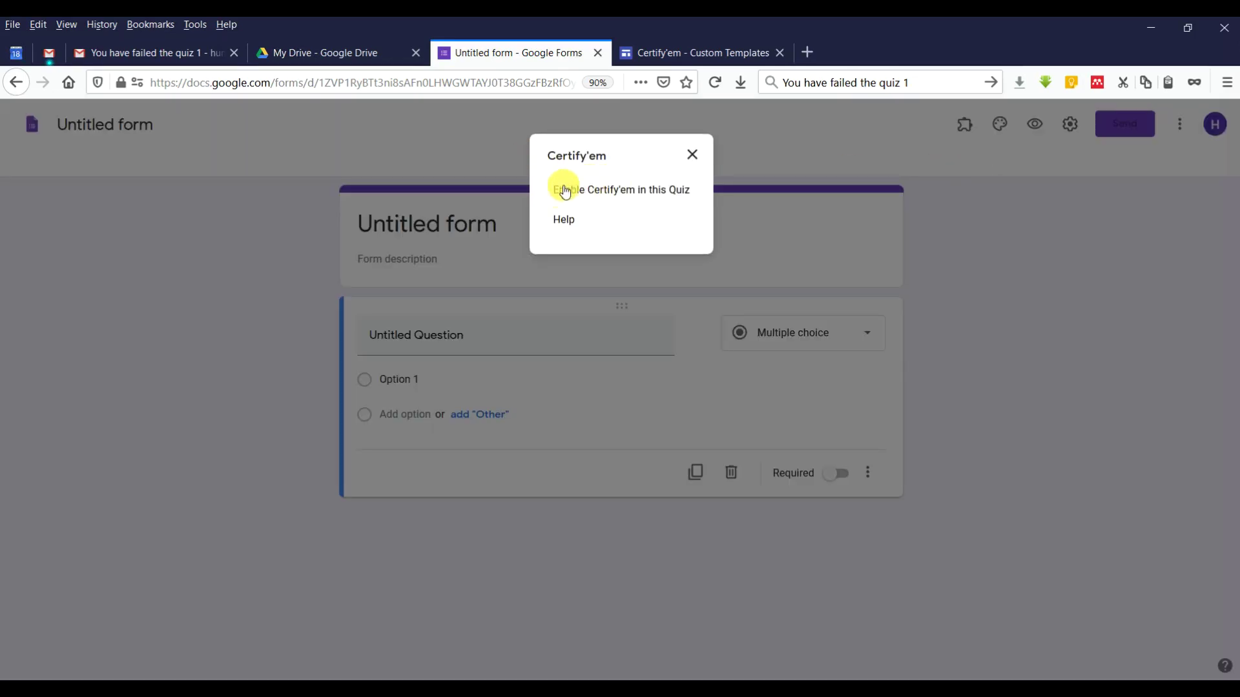
click(588, 194)
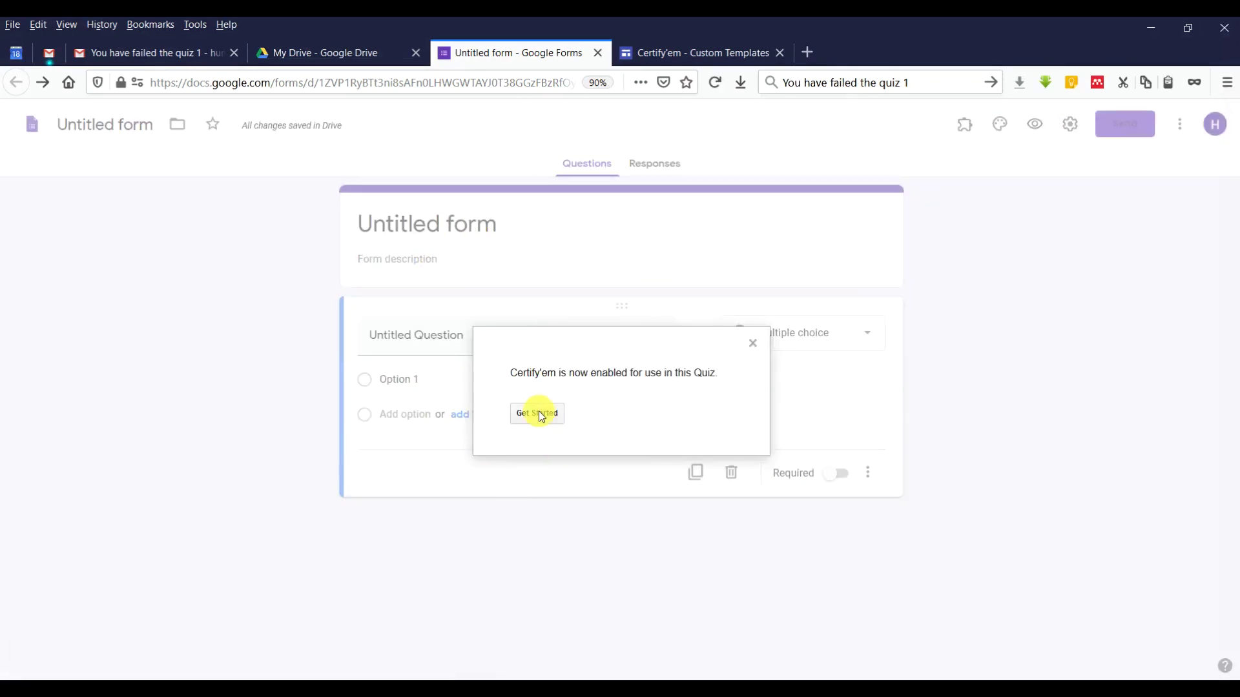
click(538, 413)
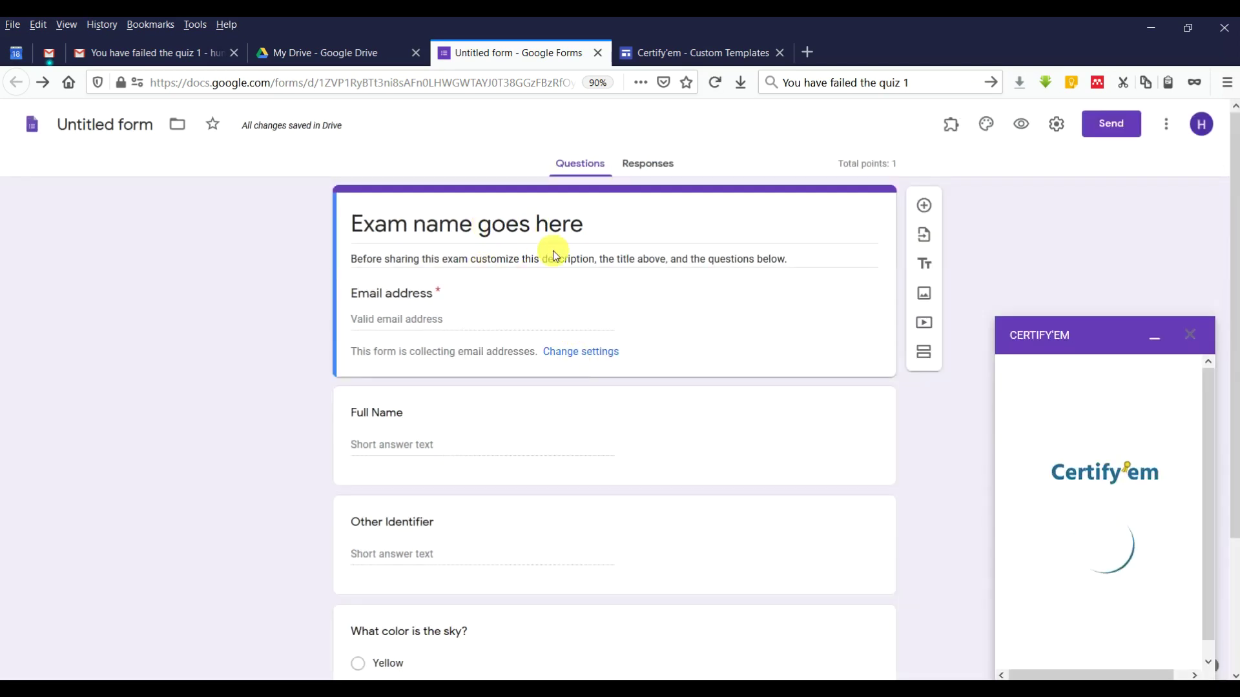
Retitle the form from 'Exam name goes here' to 'Quiz 2'
triple_click(575, 227)
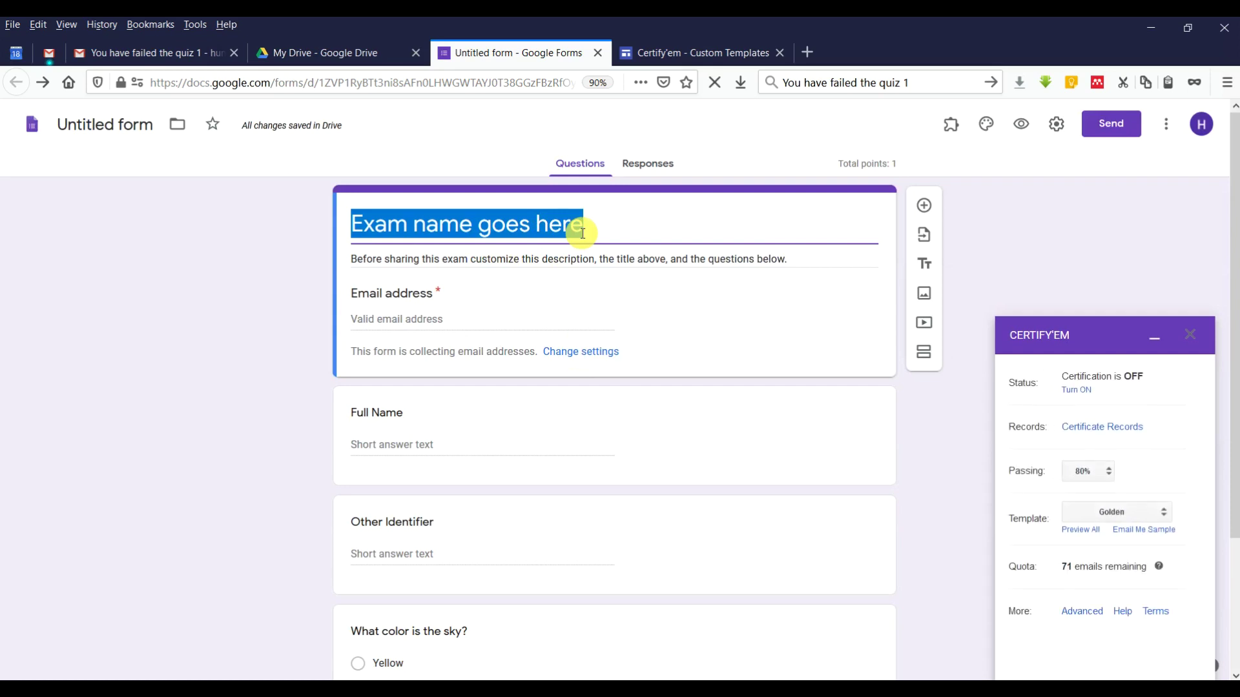
text(Q)
key(BackSpace)
key(BackSpace)
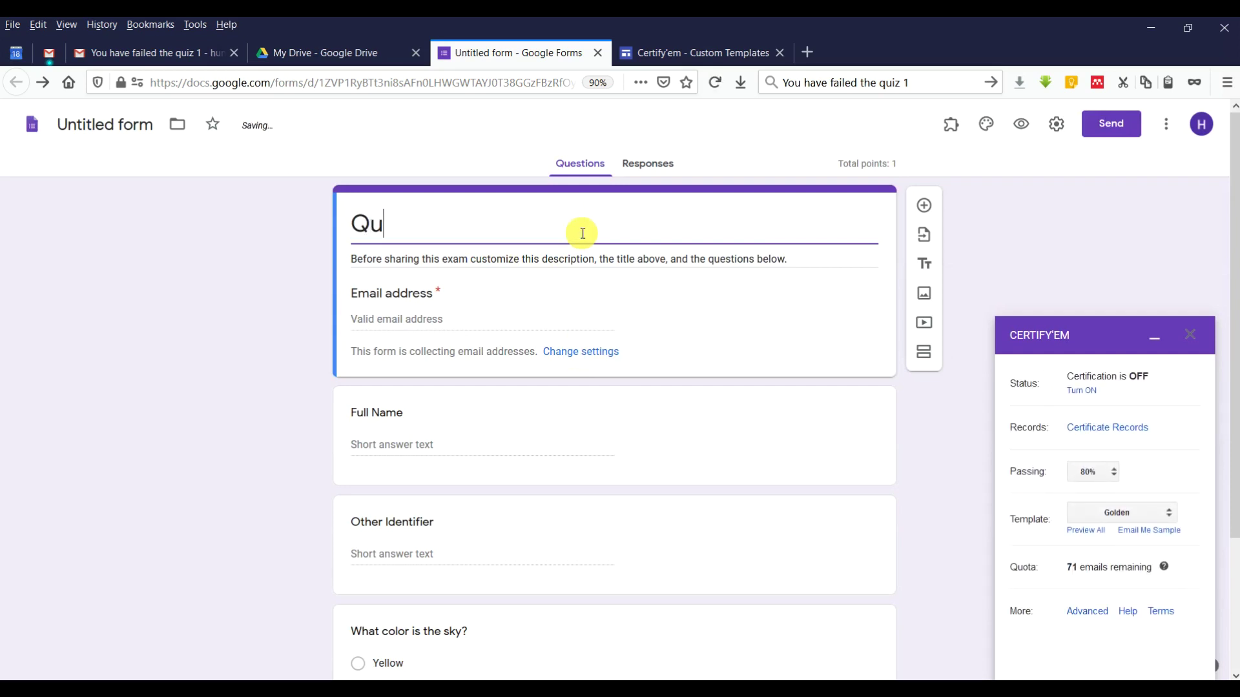
click(507, 325)
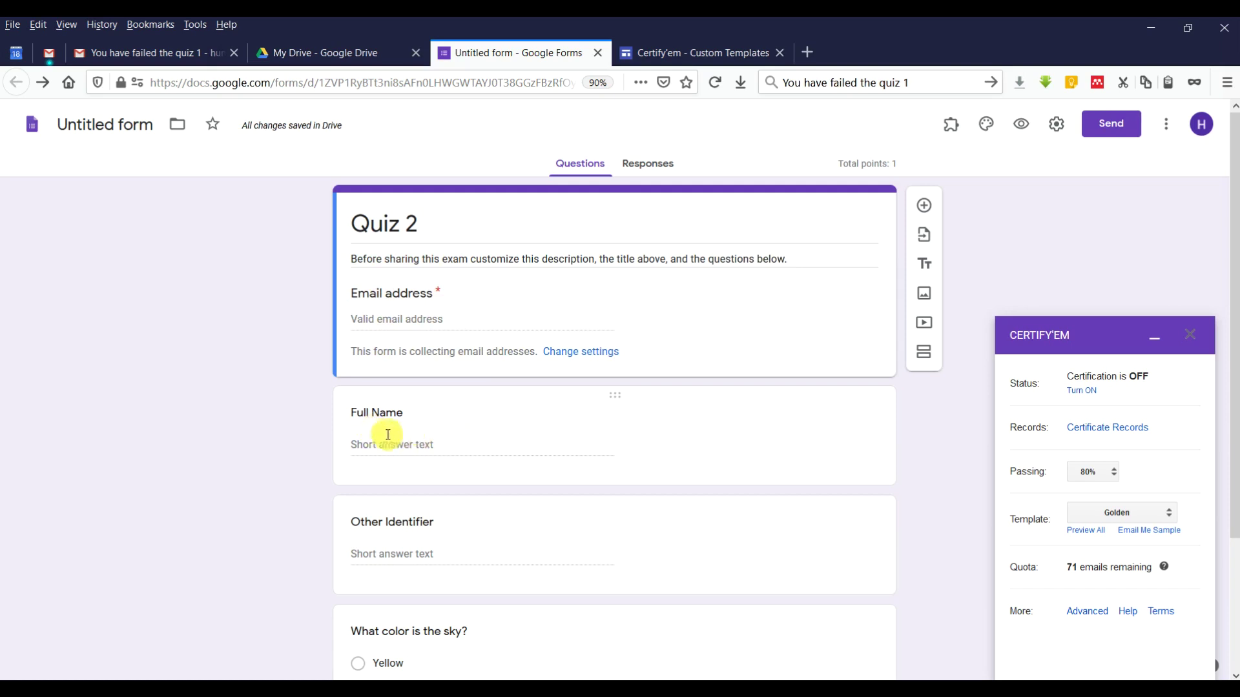
scroll(426, 526, down, 3)
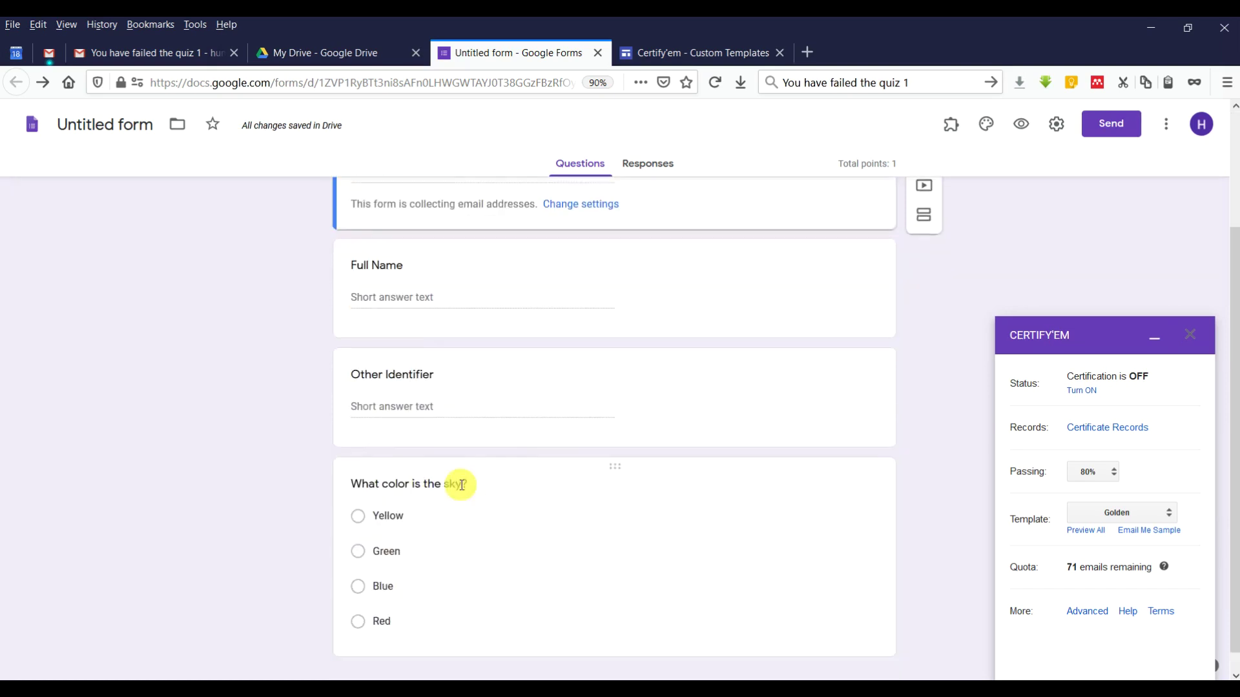
Turn Other Identifier into a multiple-choice 'Question 1' with four options
click(410, 382)
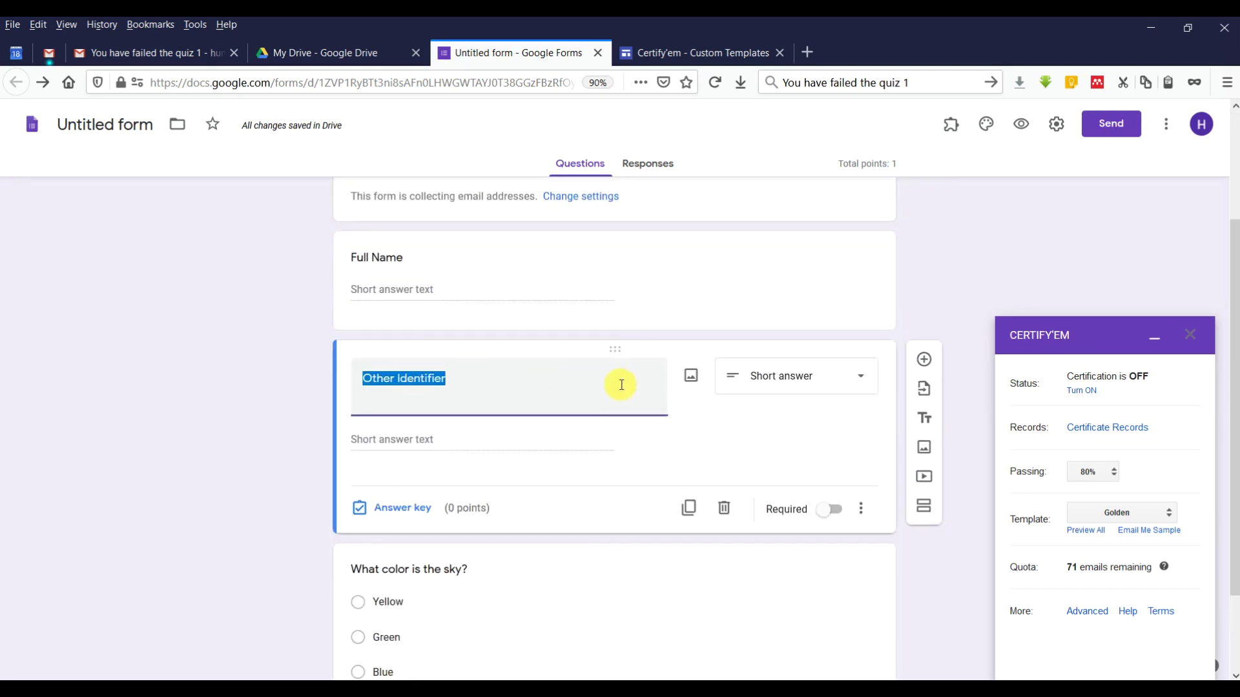
click(797, 385)
click(810, 323)
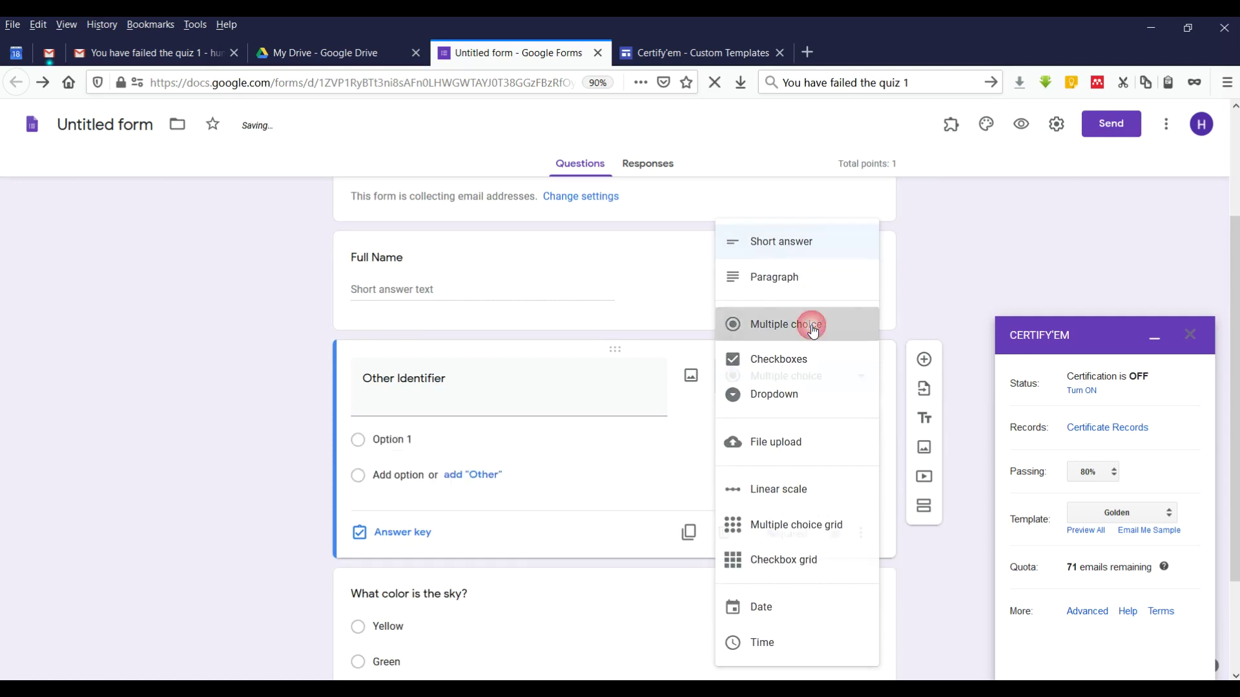
text(Question 1)
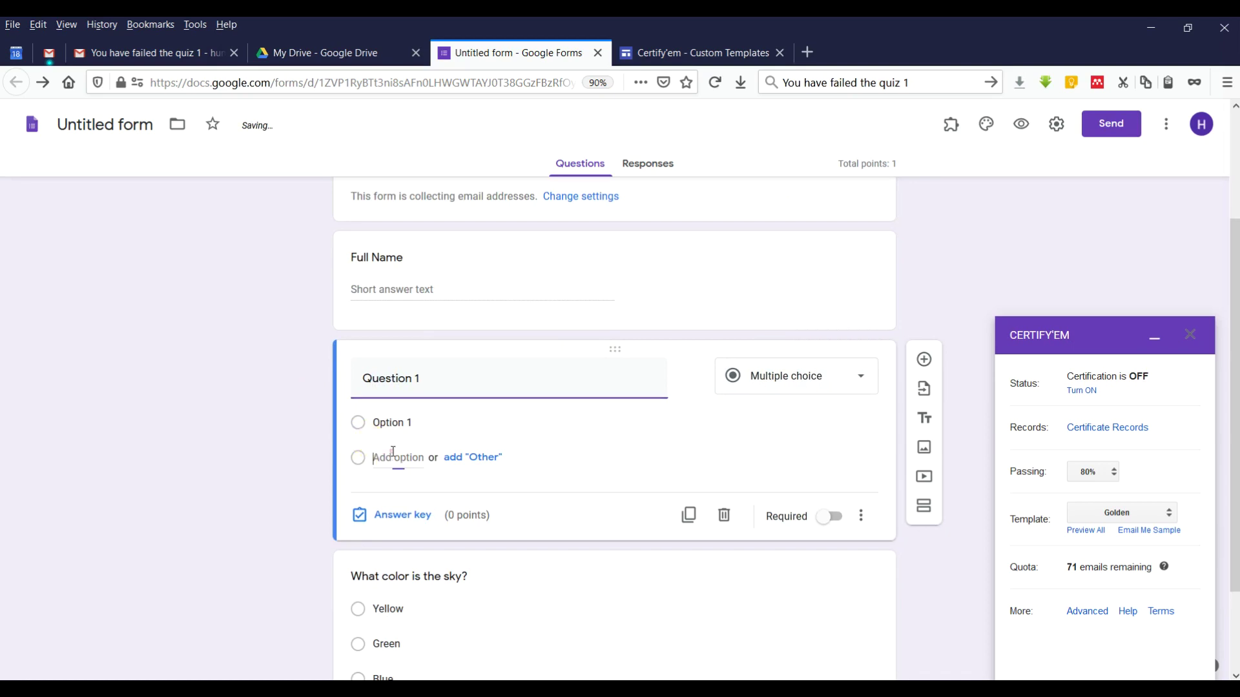
click(395, 457)
click(392, 493)
click(395, 527)
Rename Option 2 to 'Correct answer 1', give Question 1 50 points, and make it required
click(395, 457)
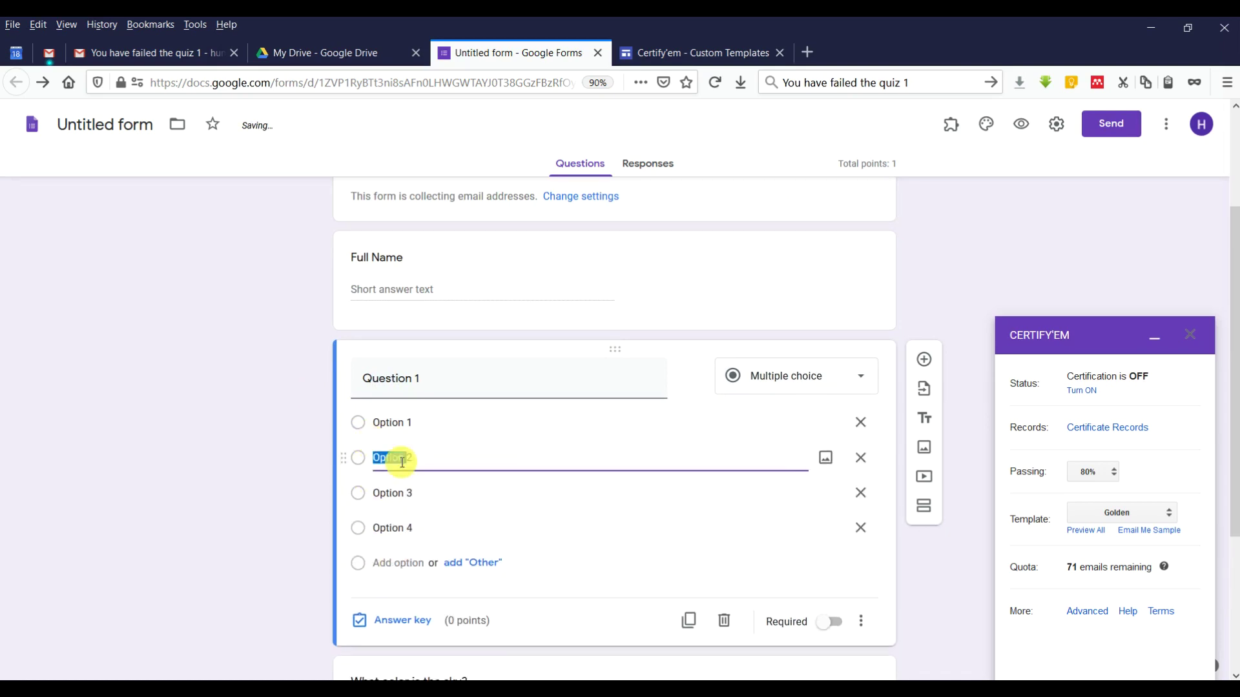
click(369, 461)
text(d)
text(orrect answer 1)
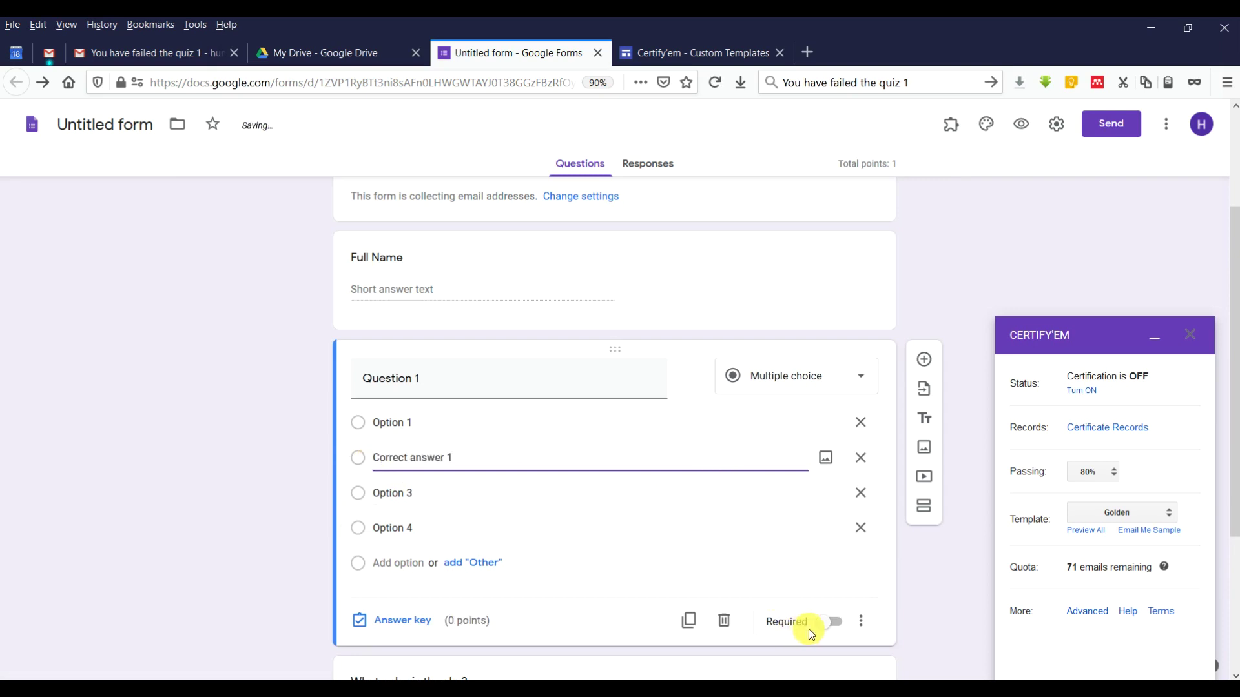
click(407, 619)
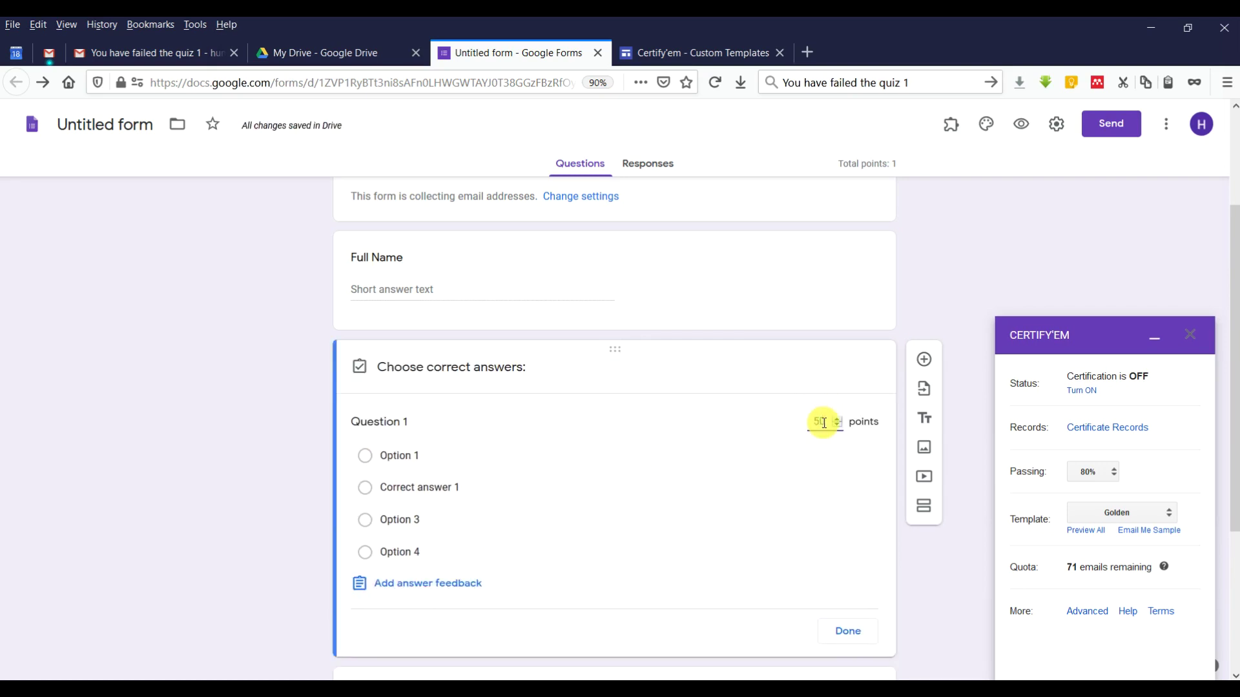
click(846, 633)
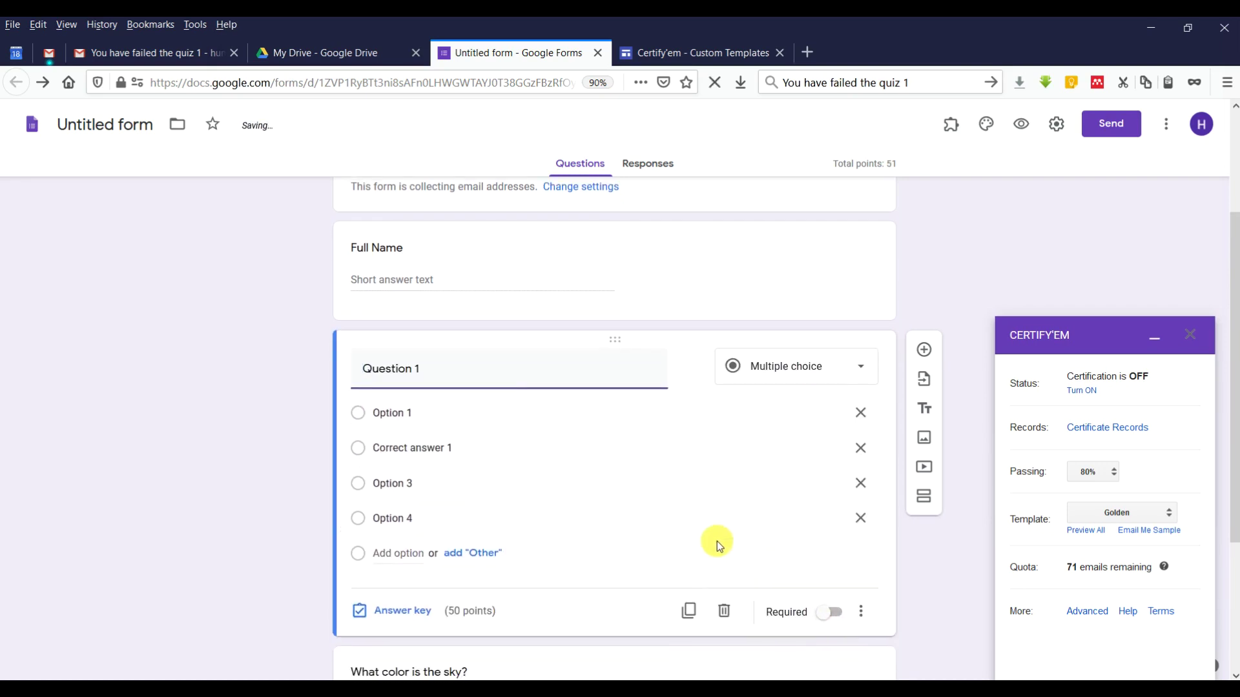
click(828, 466)
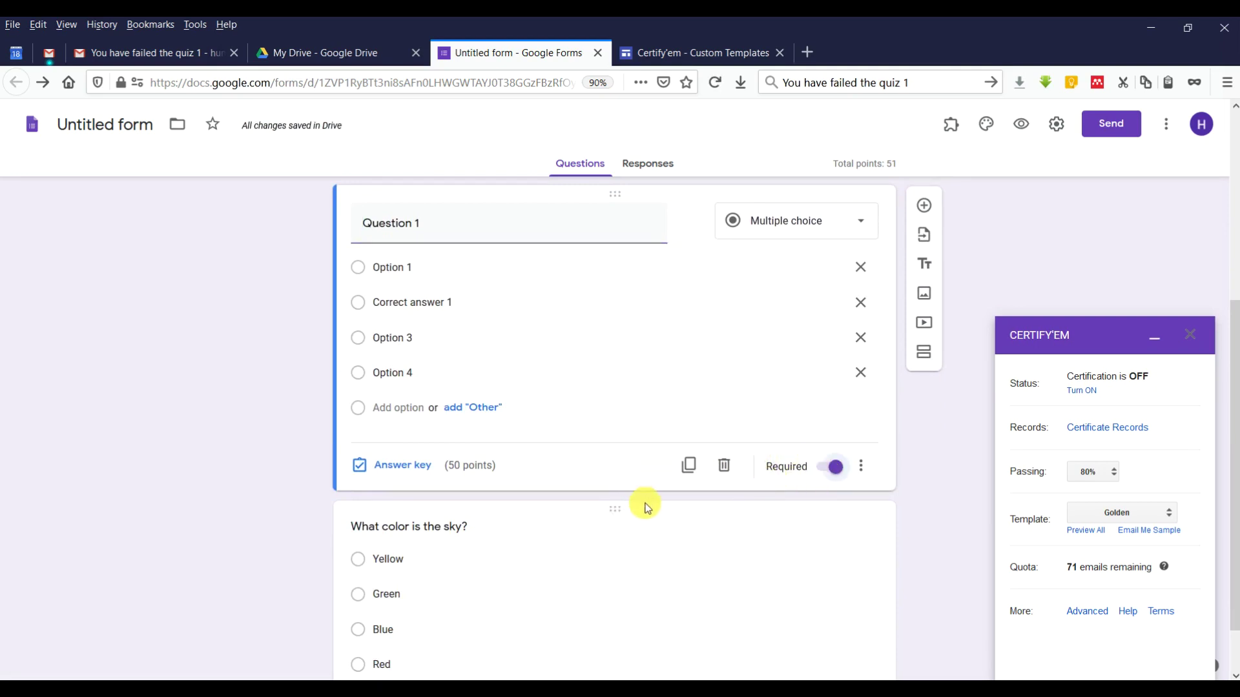
Rename Red to 'Red correct answer 2', mark it as the correct answer, and set 50 points
scroll(729, 421, down, 1)
click(393, 531)
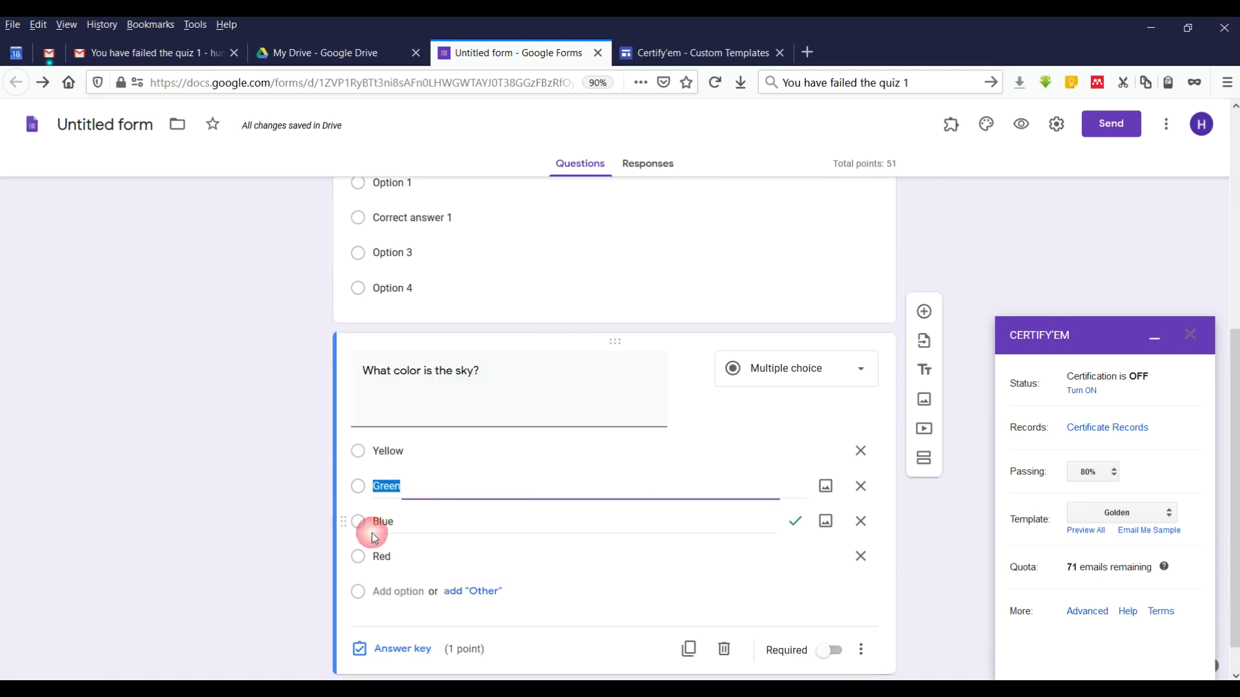
click(382, 549)
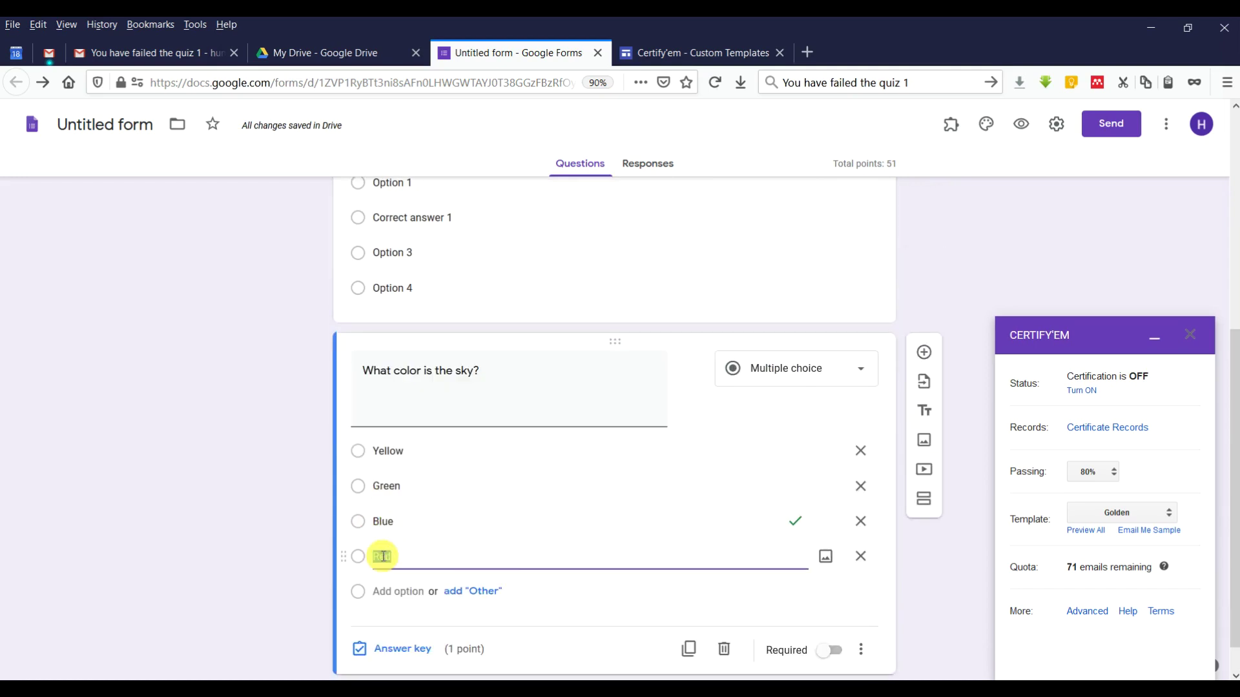
text(correct answer 2)
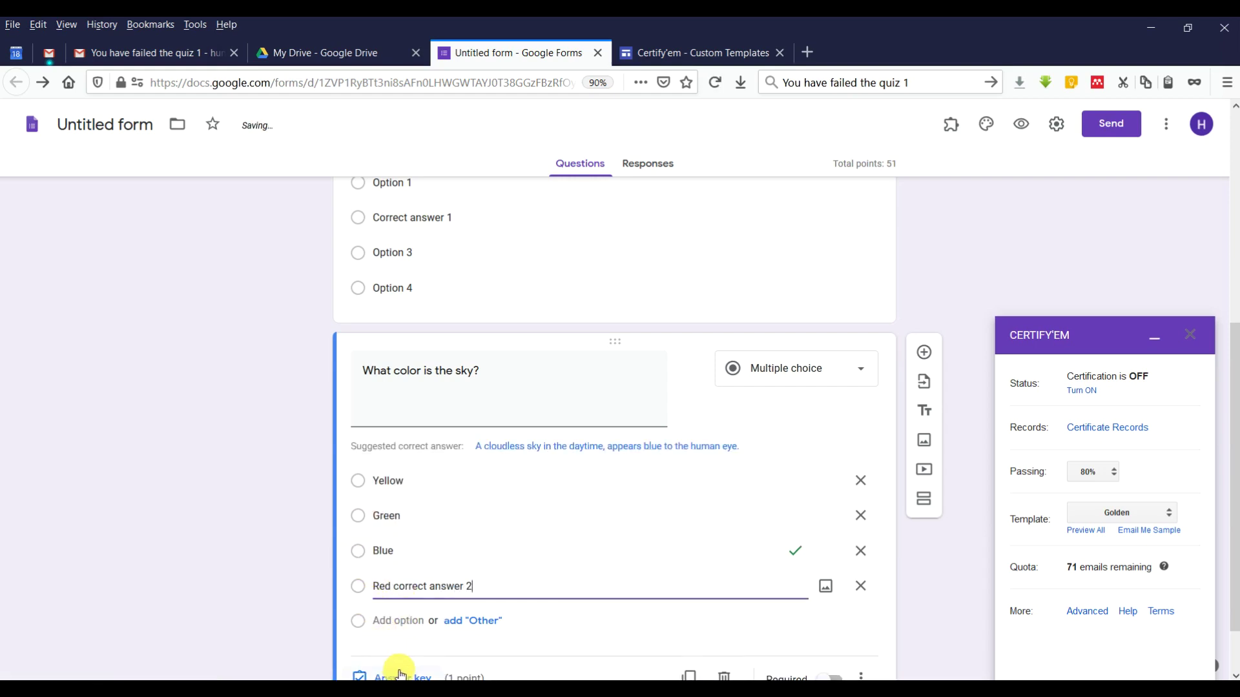
click(396, 672)
click(365, 567)
click(365, 535)
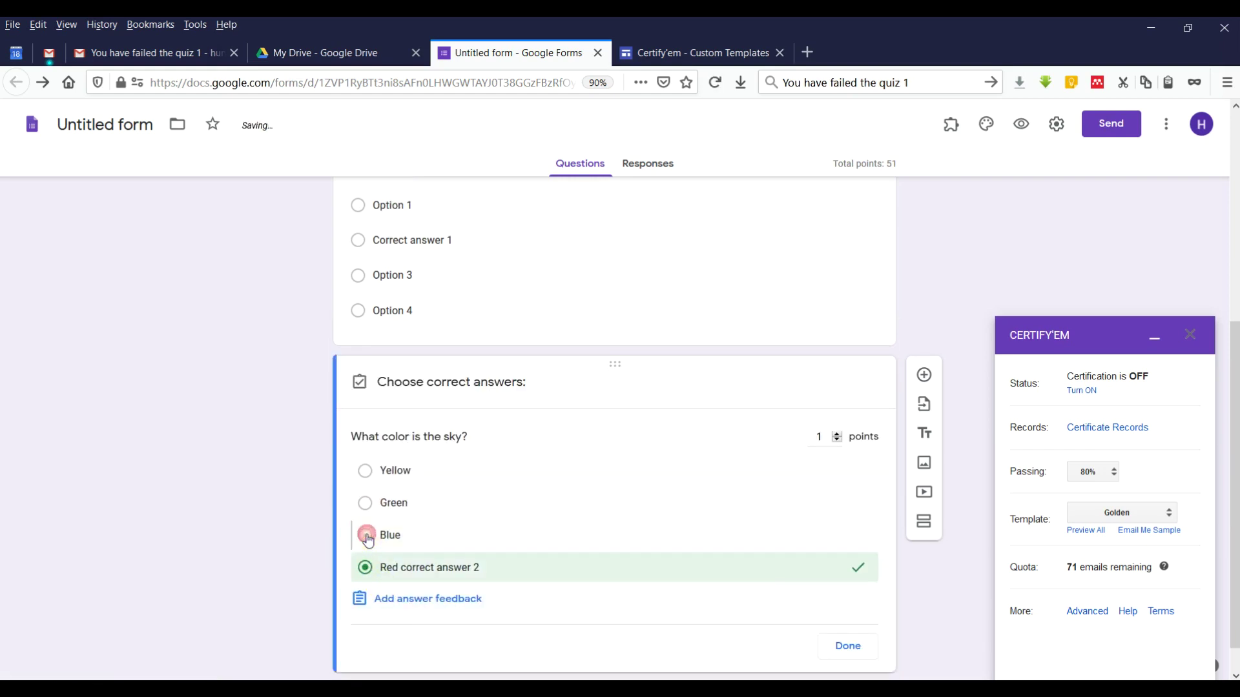
double_click(816, 436)
text(50)
click(848, 645)
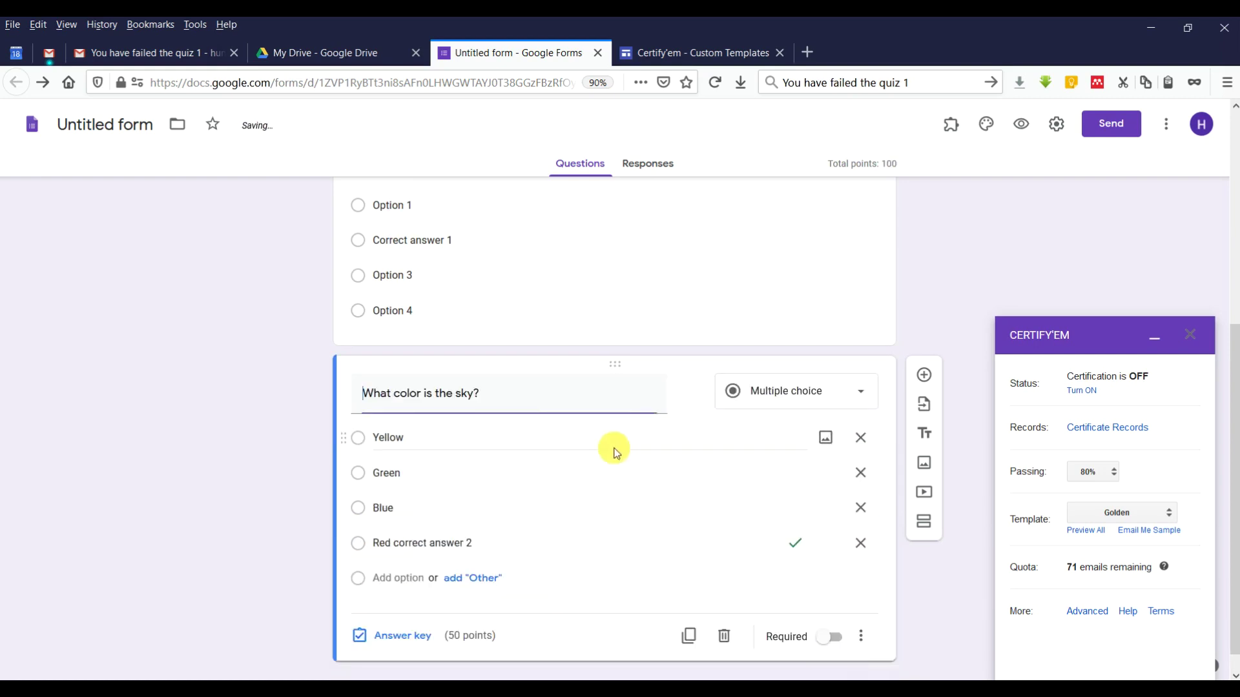
Mark Correct answer 1 as Question 1's answer and make the sky question required
click(495, 276)
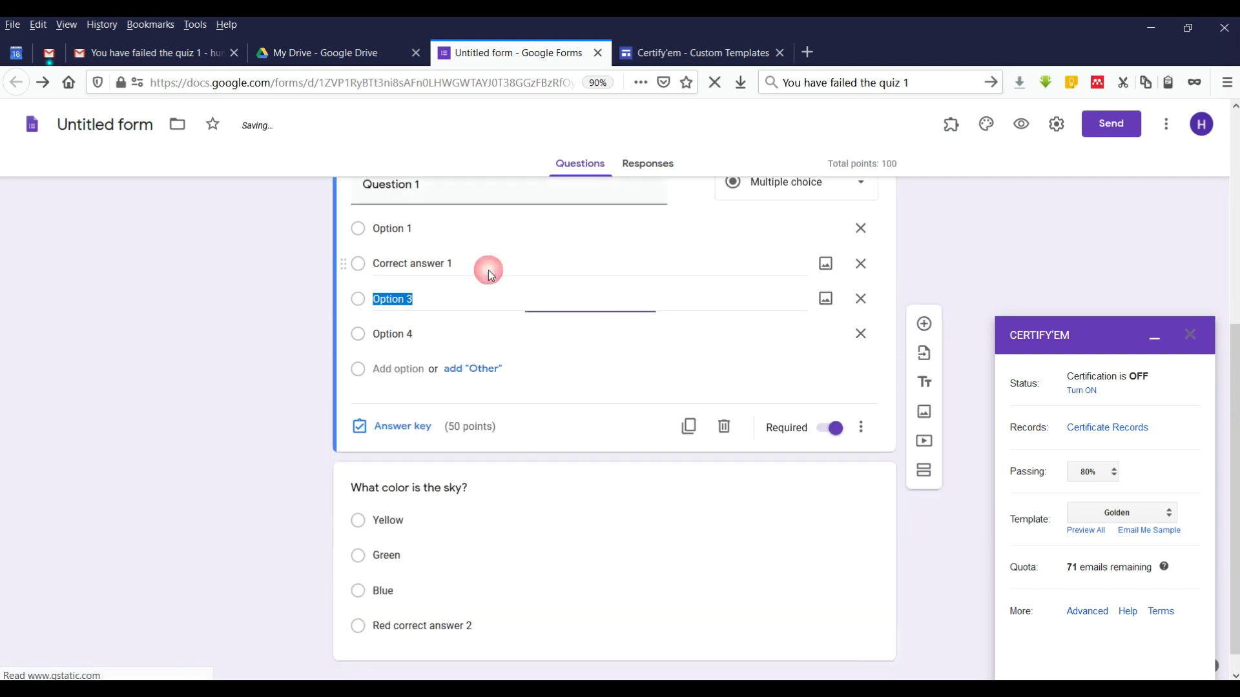
click(373, 428)
click(365, 294)
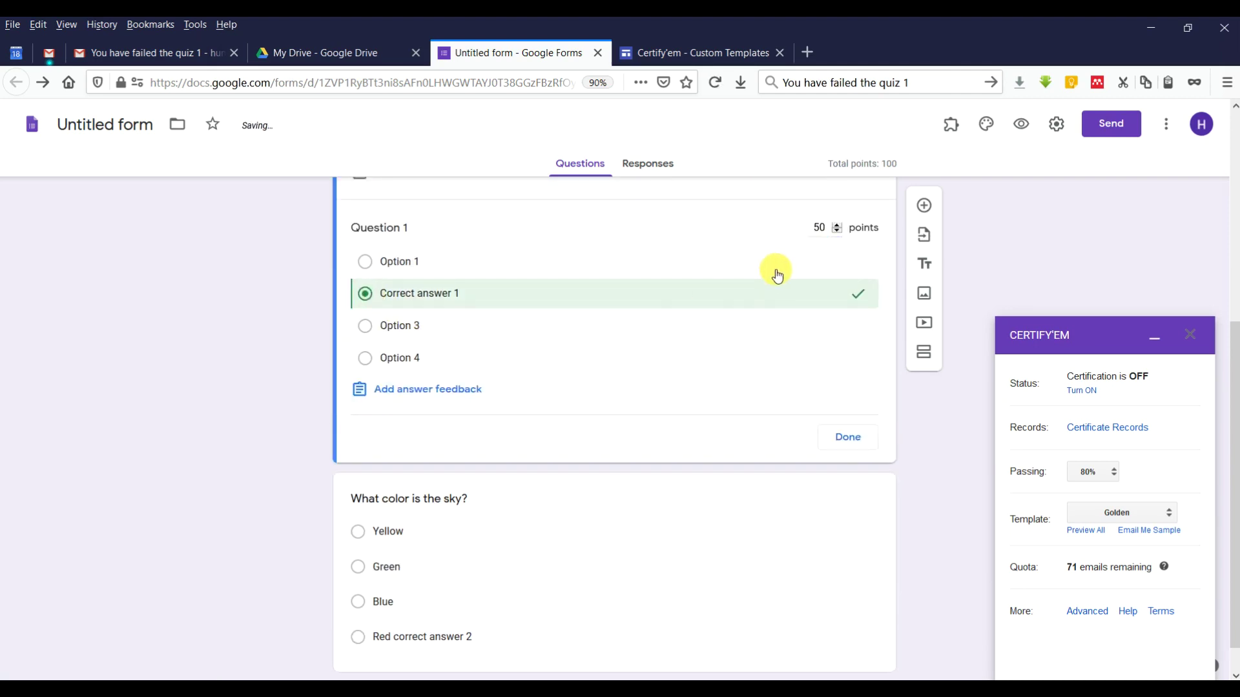
click(848, 446)
click(785, 585)
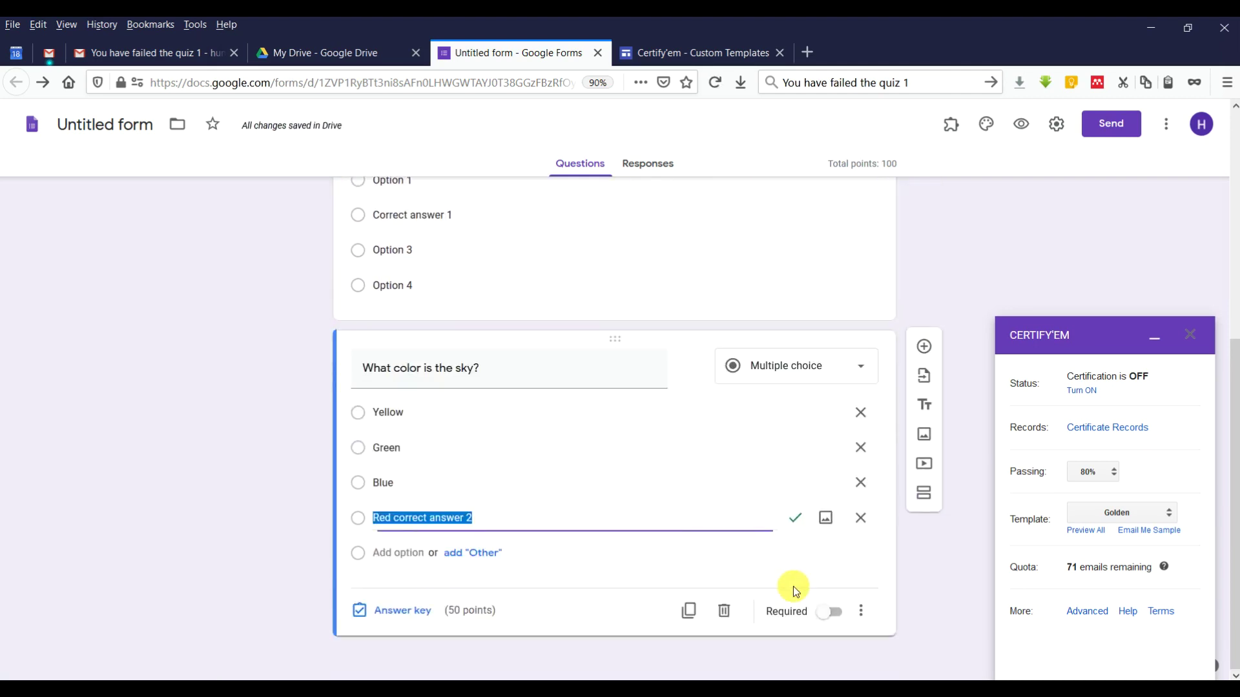
click(824, 616)
scroll(808, 362, up, 5)
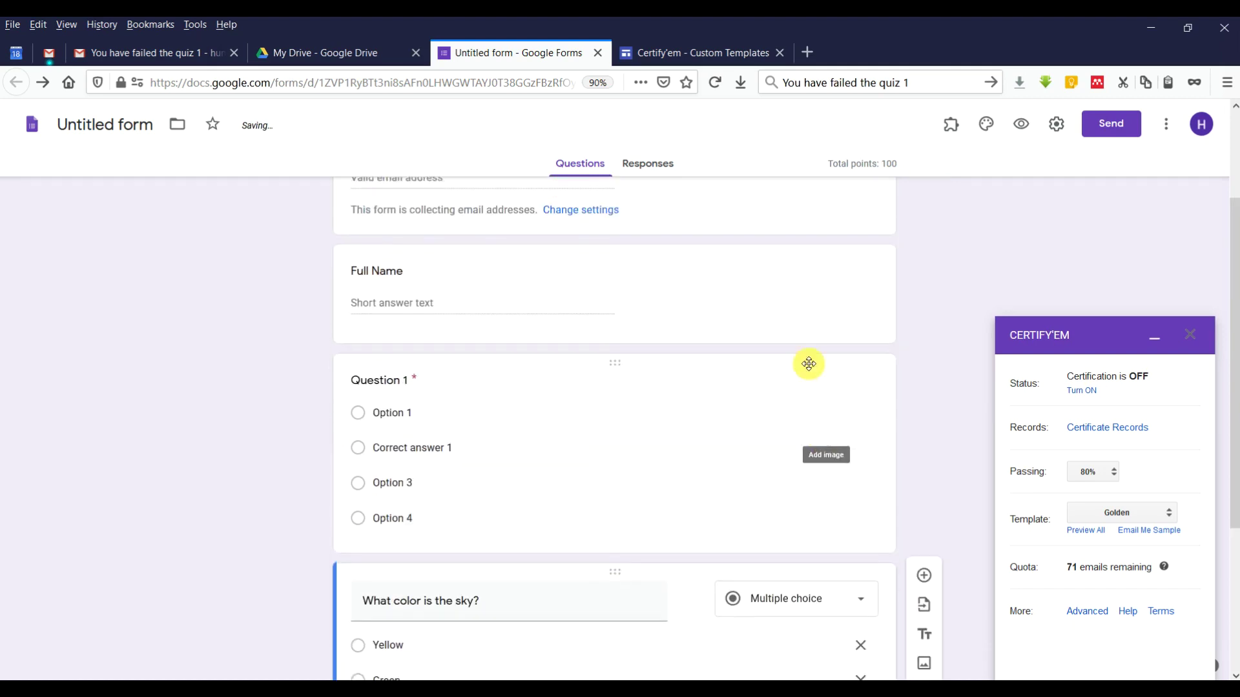
scroll(691, 371, up, 2)
scroll(762, 307, down, 4)
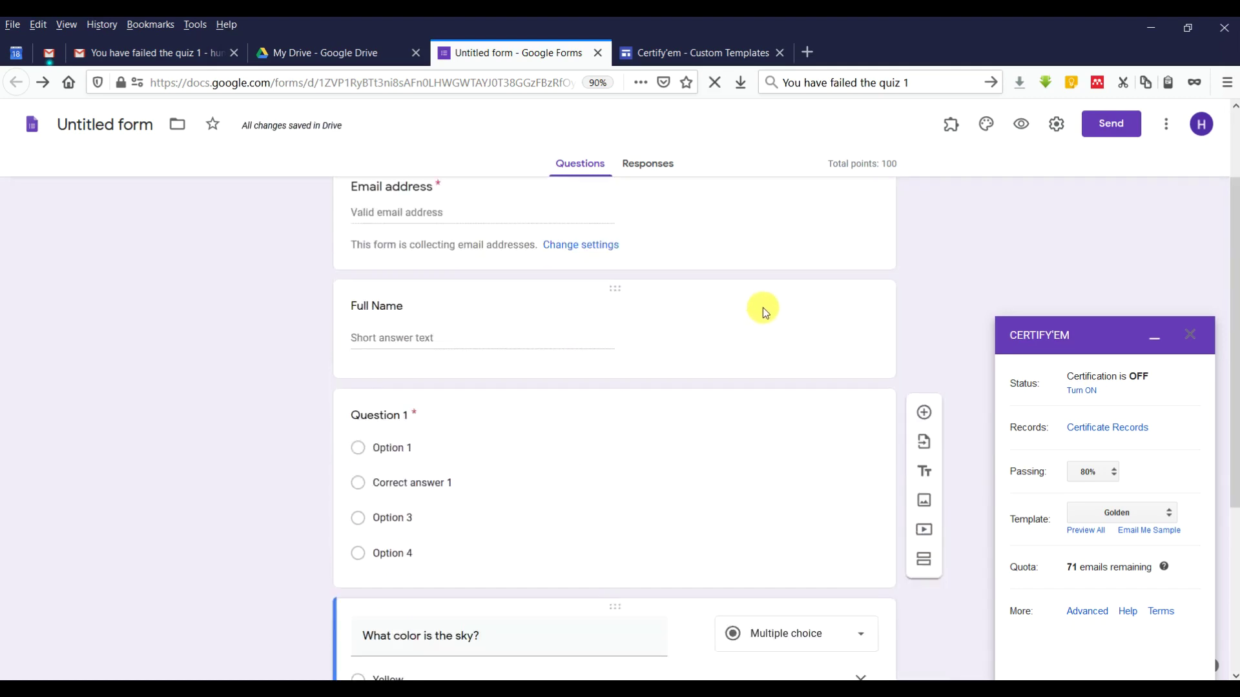
scroll(840, 323, up, 2)
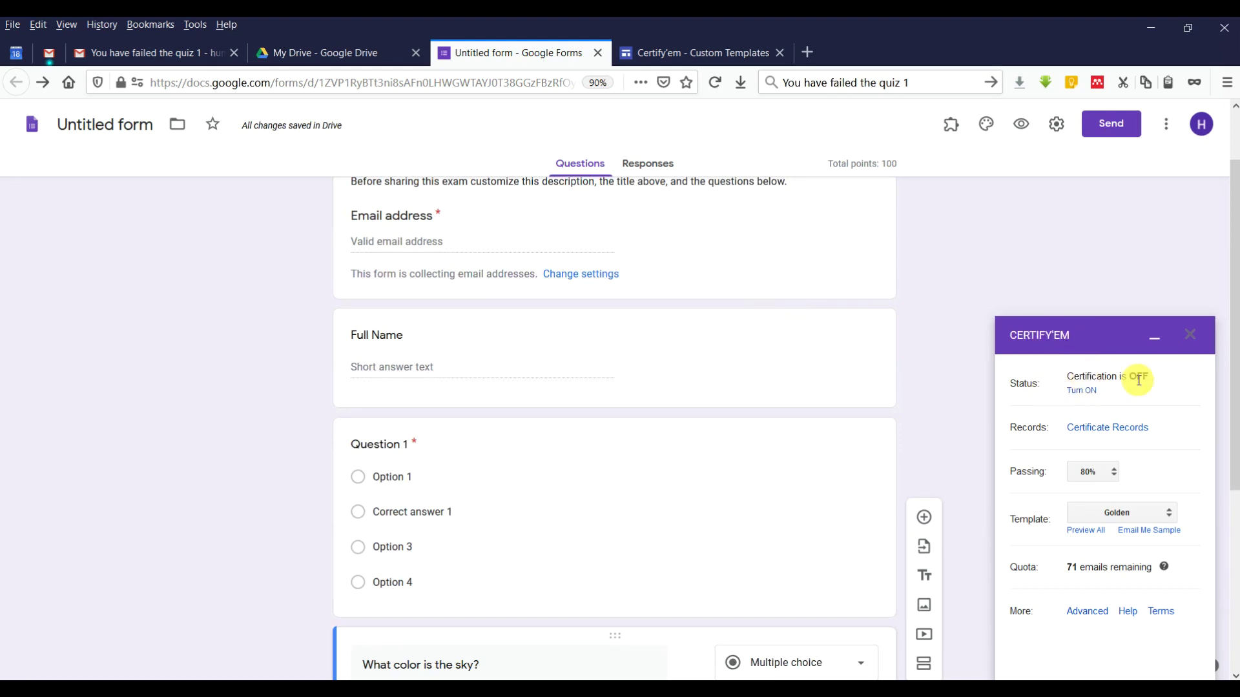
Turn on Certify'em certification and lower the passing score from 80% to 50%
click(1089, 397)
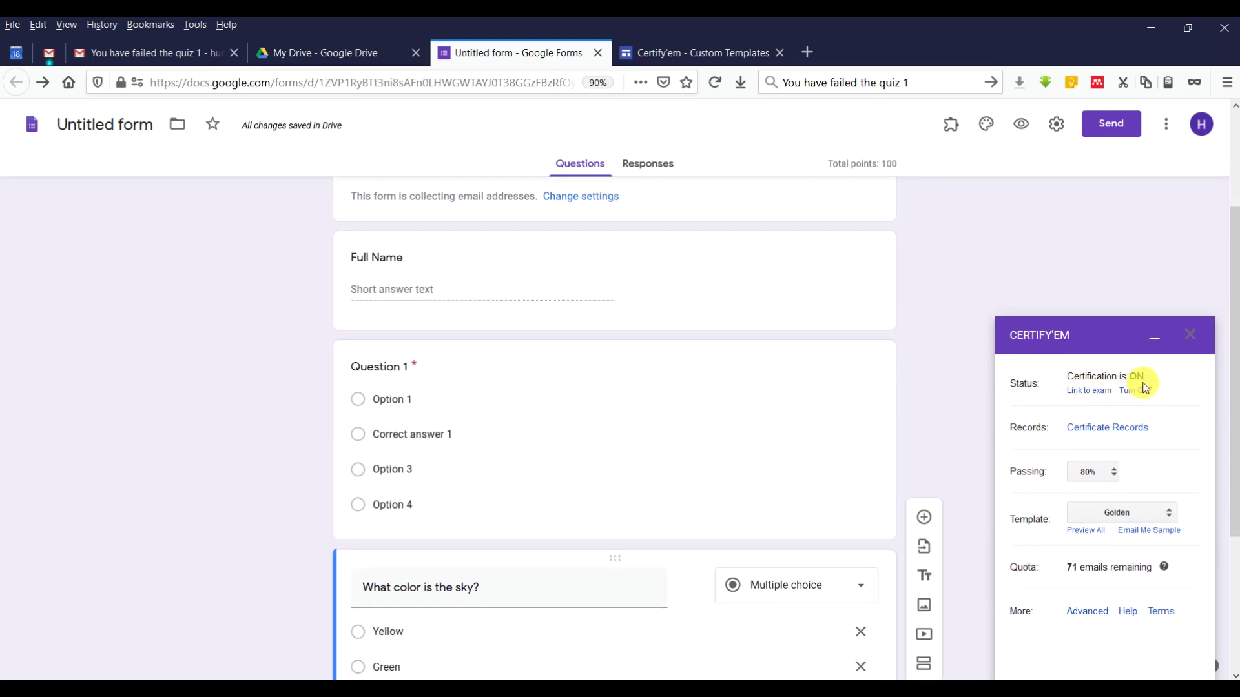
click(1088, 474)
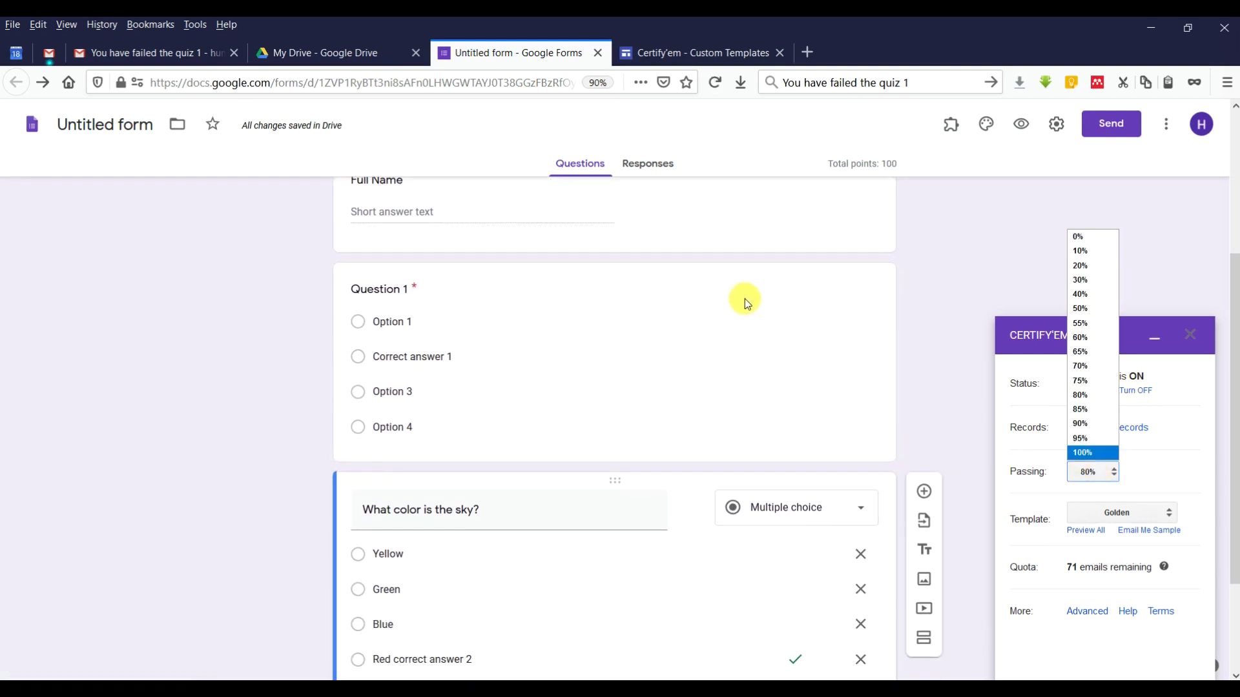
click(1087, 315)
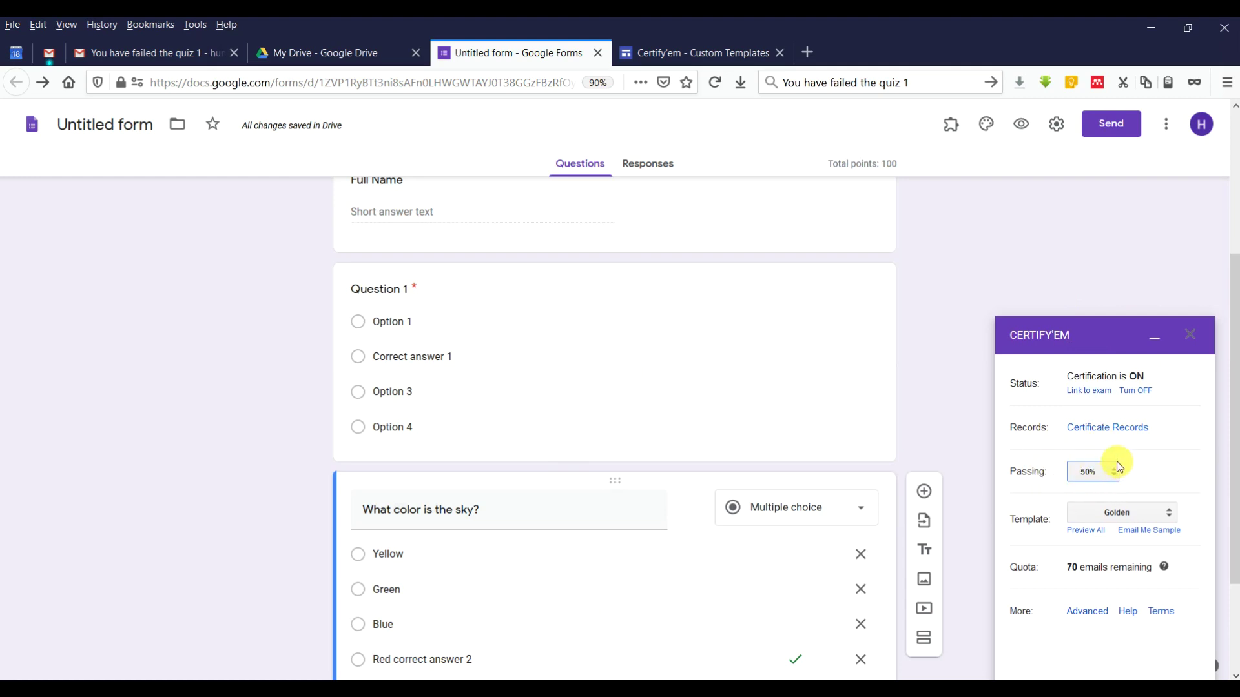
click(1100, 532)
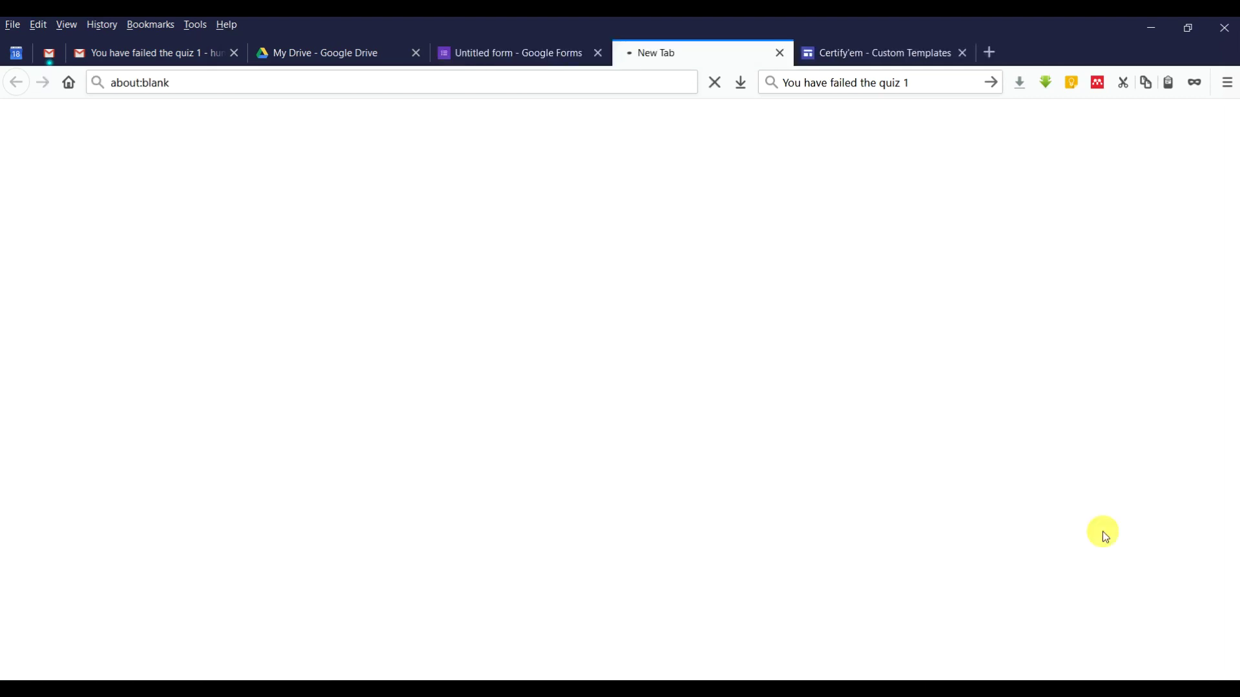
Browse Certify'em's certificate templates such as Black Frame, Golden, Teal Banner and Zigzag, then return to the form
click(546, 52)
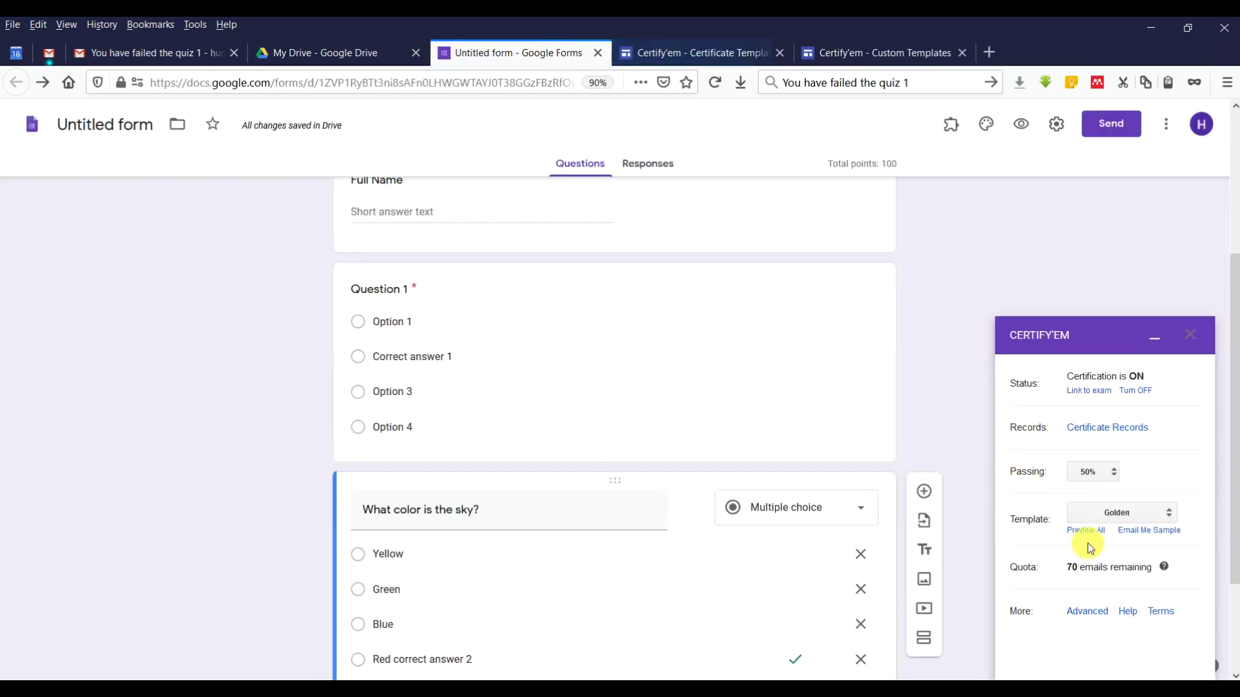
click(692, 50)
scroll(729, 285, down, 4)
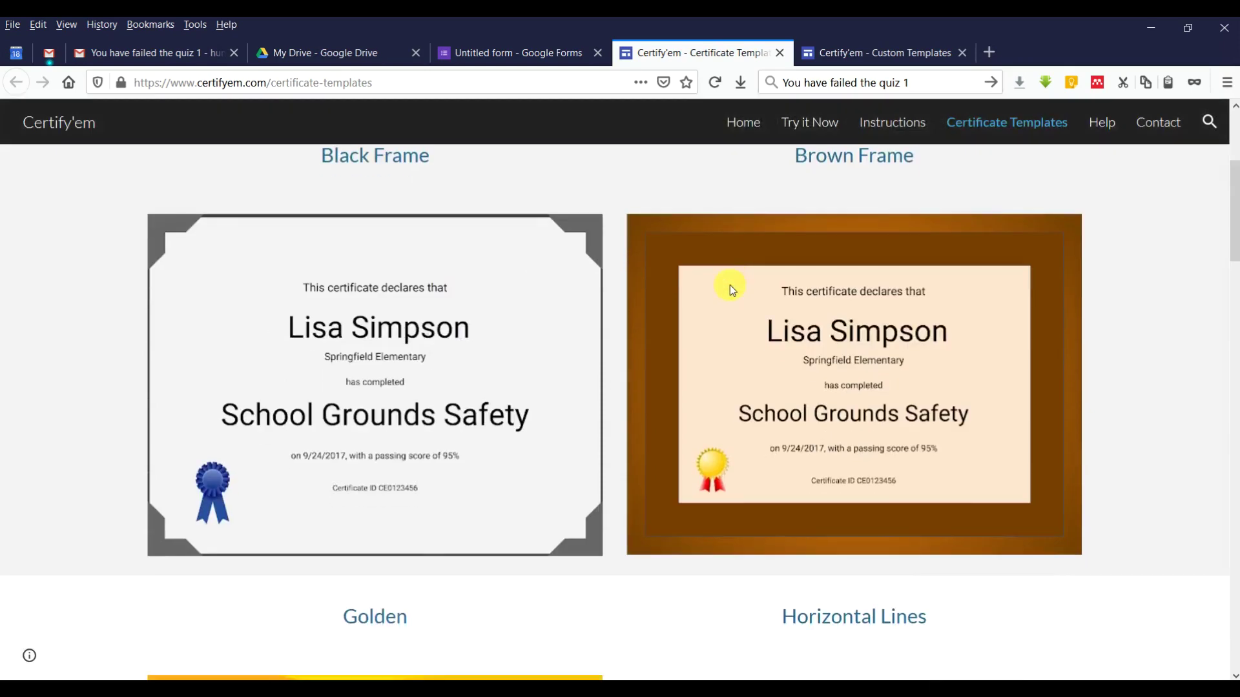
scroll(730, 285, down, 15)
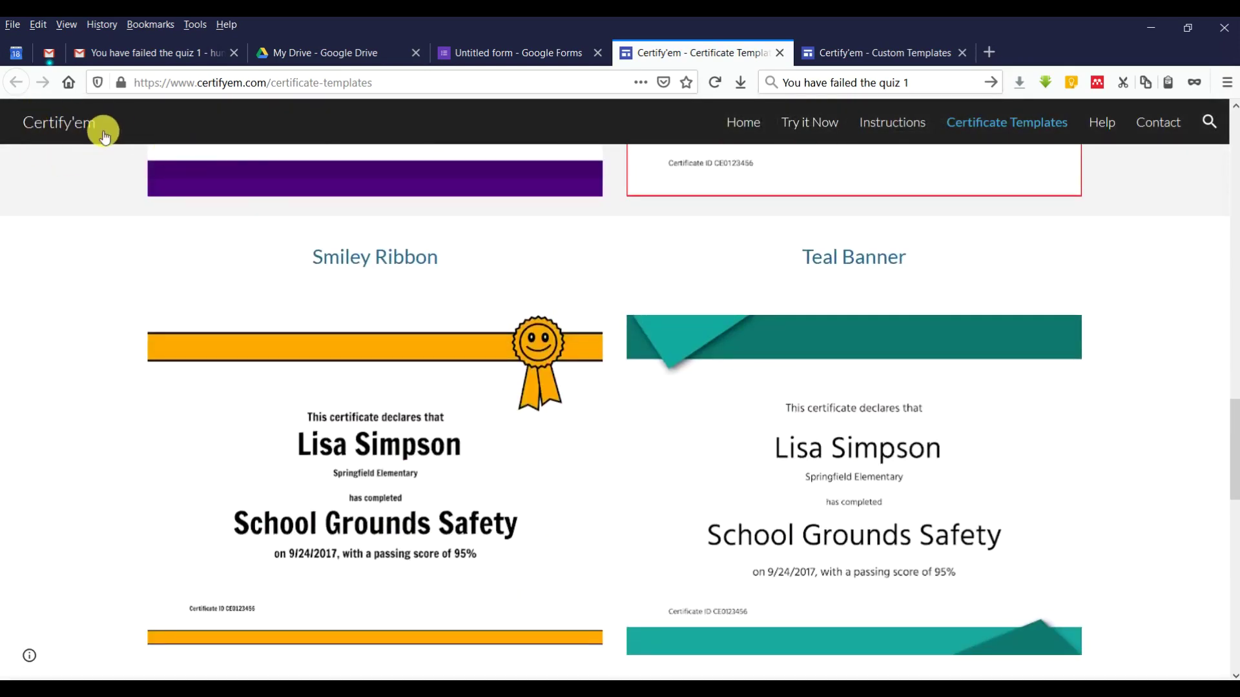
scroll(587, 360, down, 8)
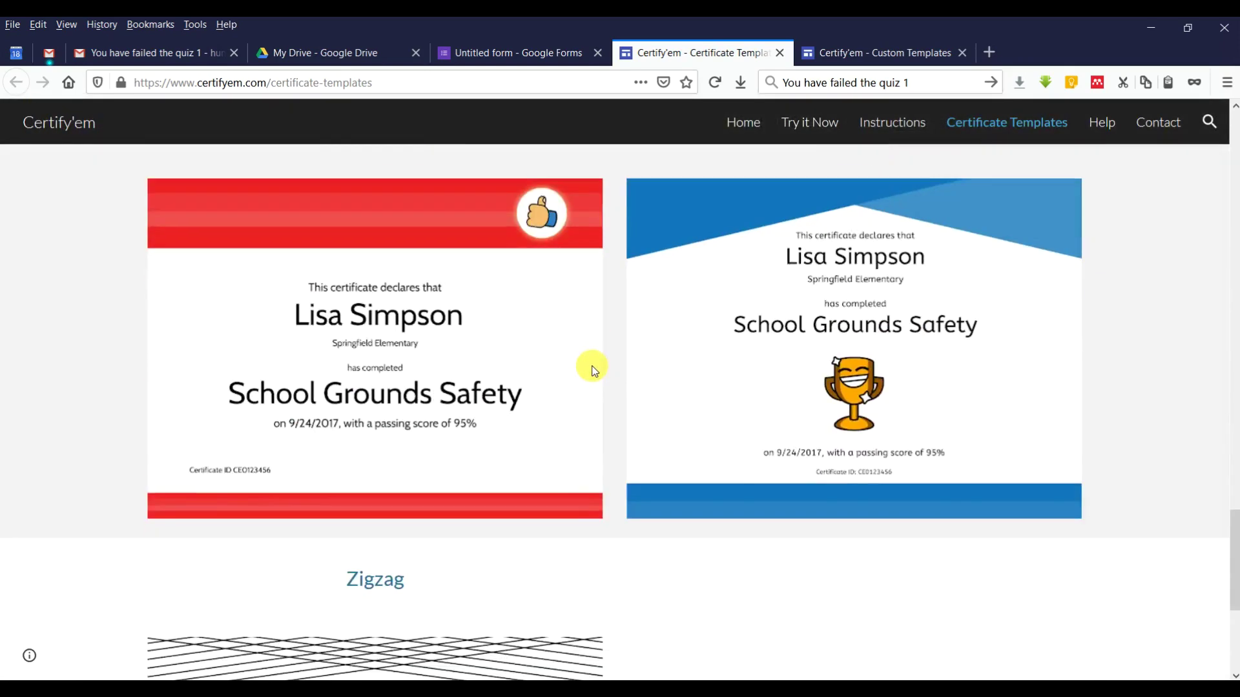
click(518, 52)
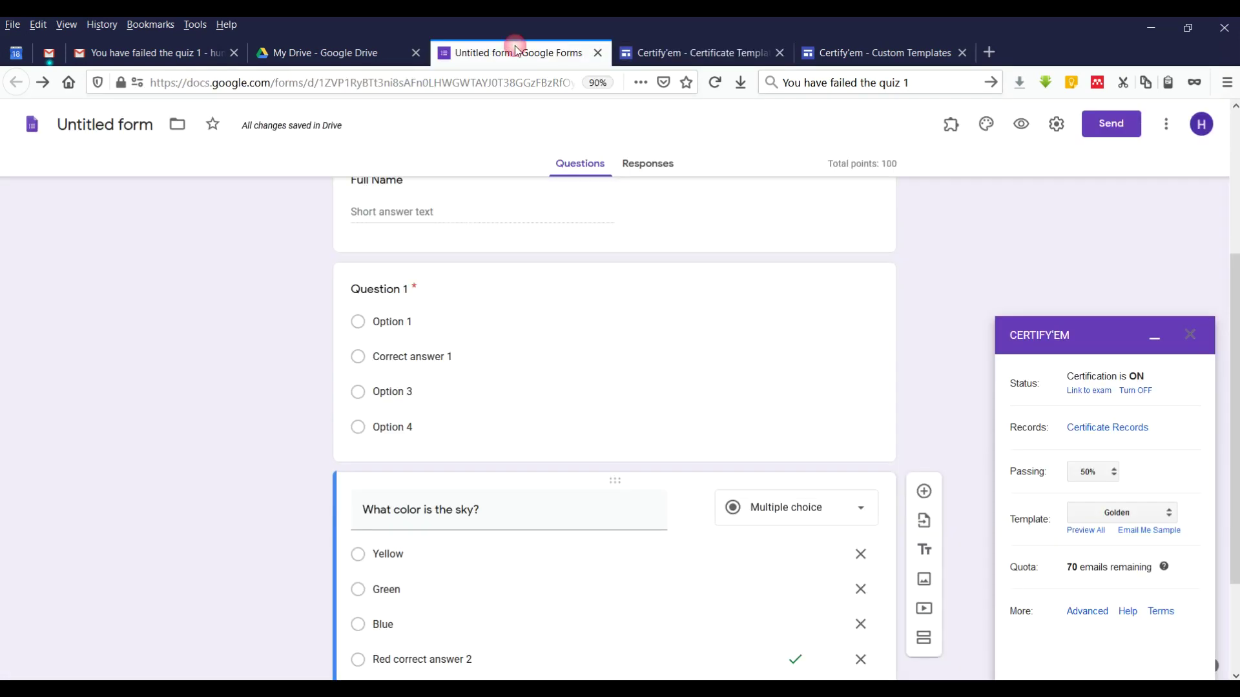
Choose a custom Certify'em template and open the Quiz 1 Certificate presentation in Slides
click(1130, 515)
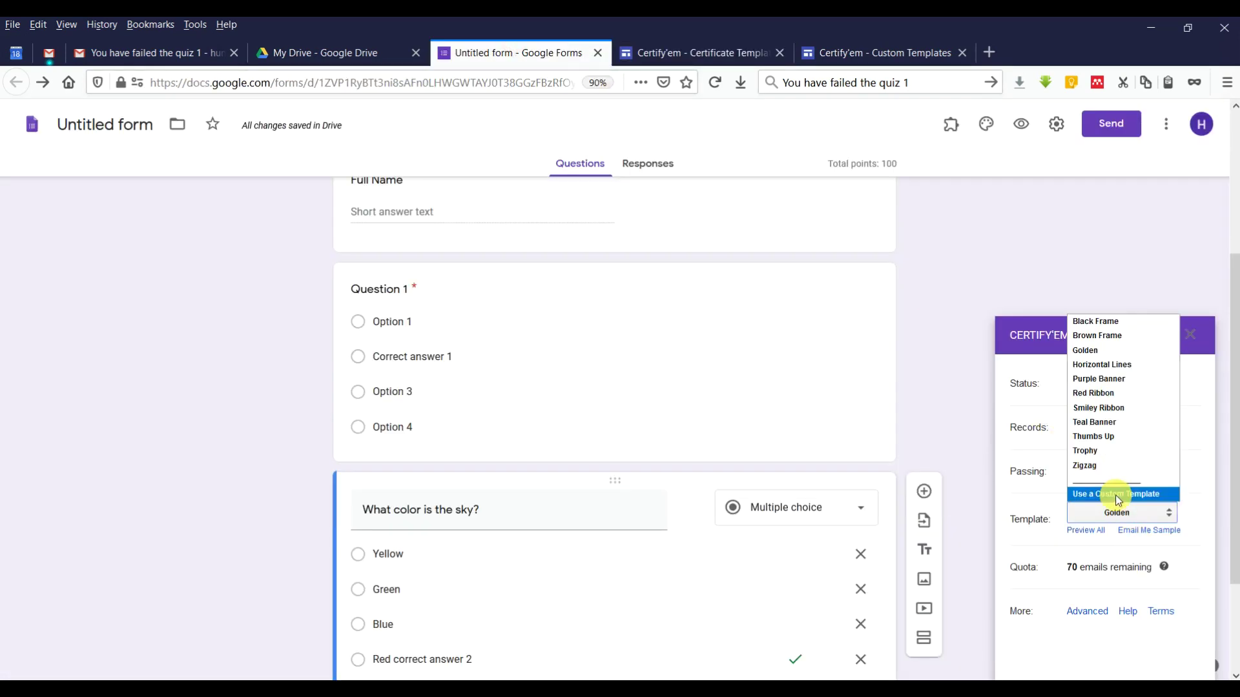
click(1115, 494)
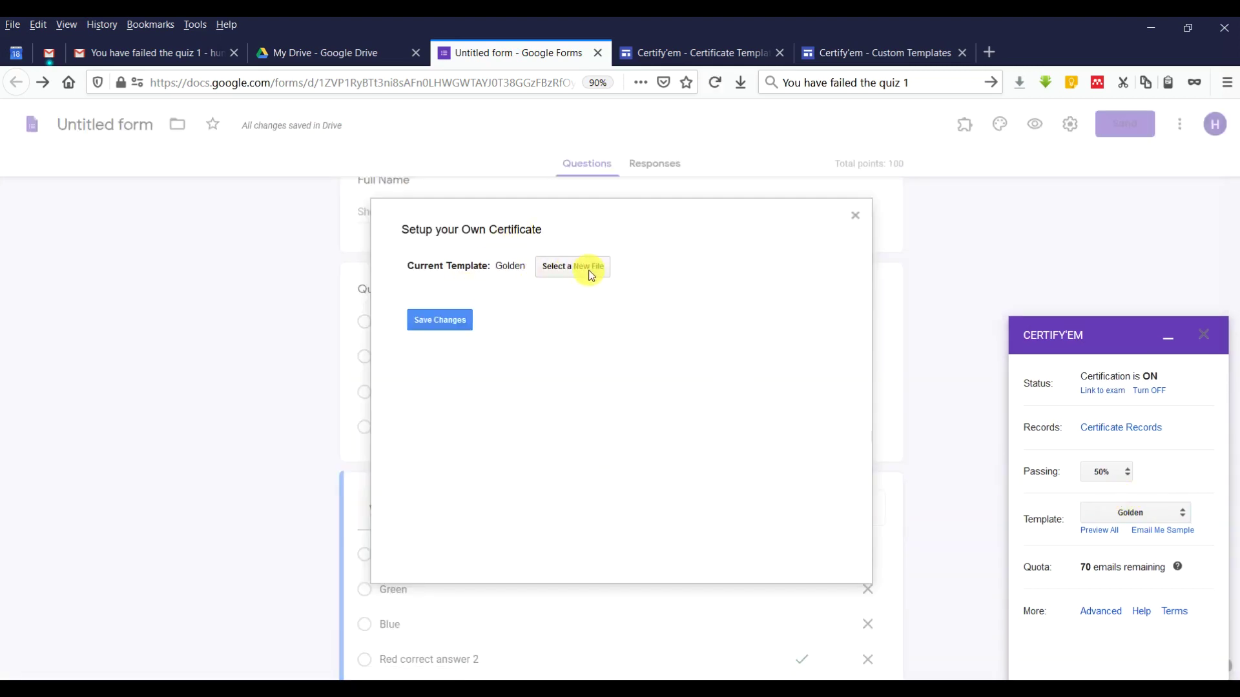
click(590, 271)
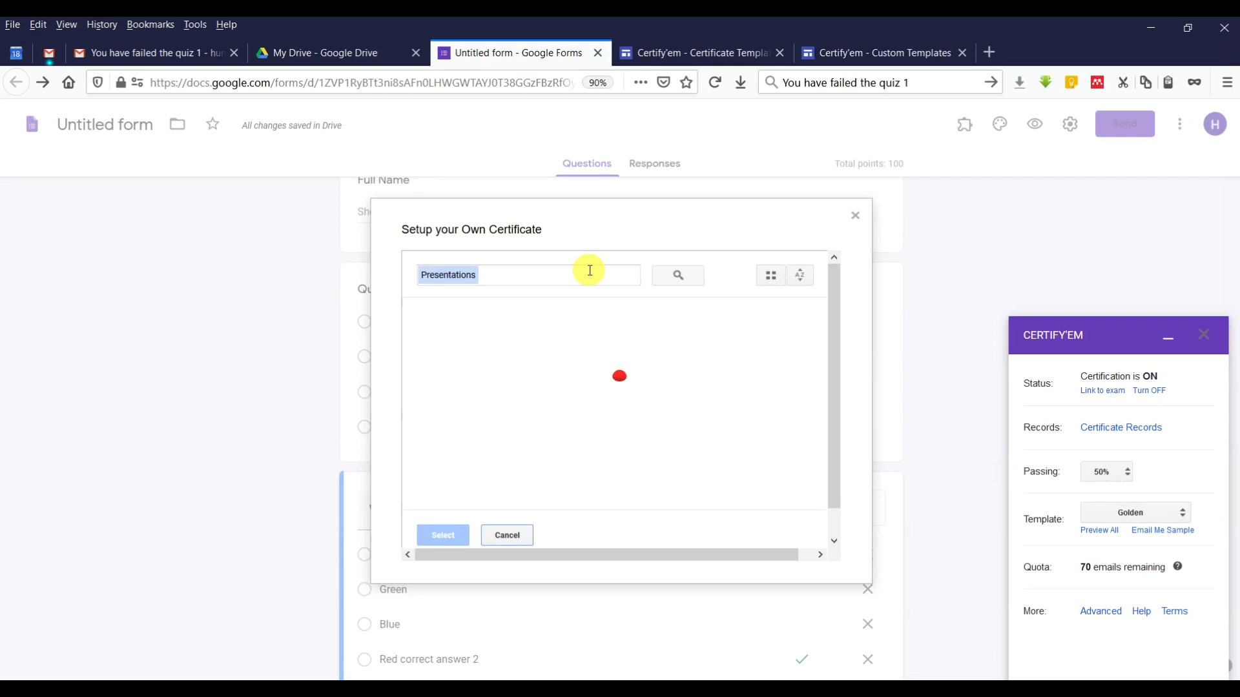
click(484, 347)
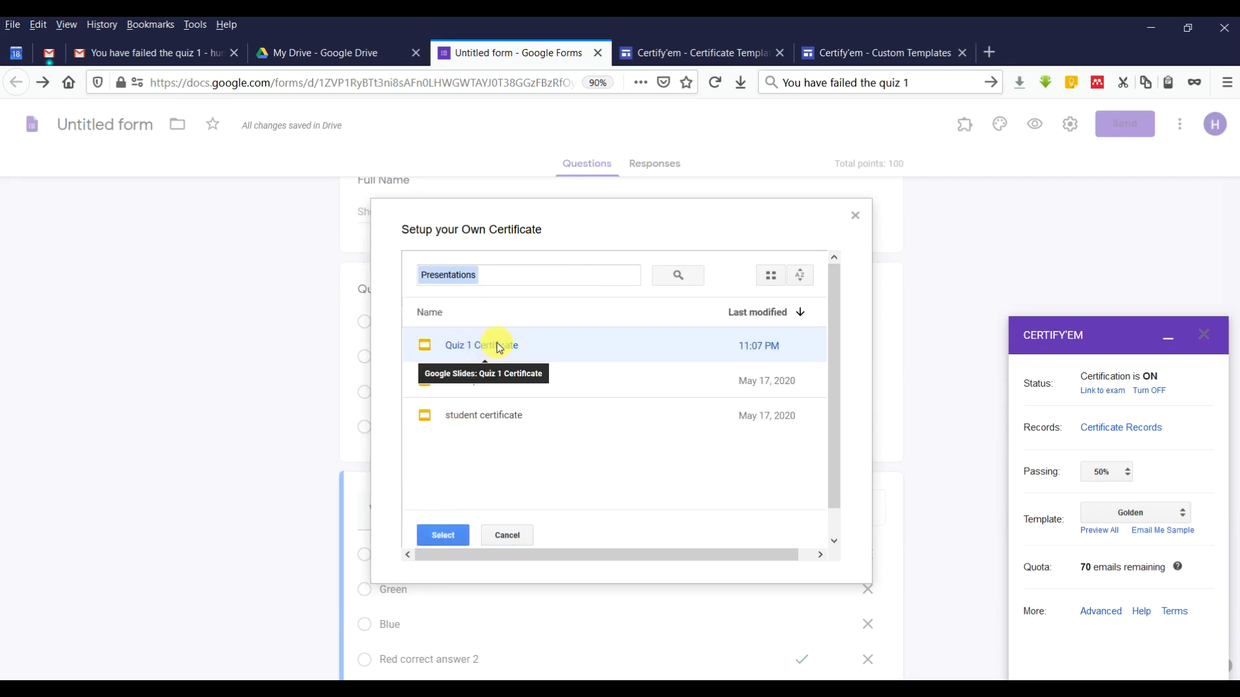
click(349, 53)
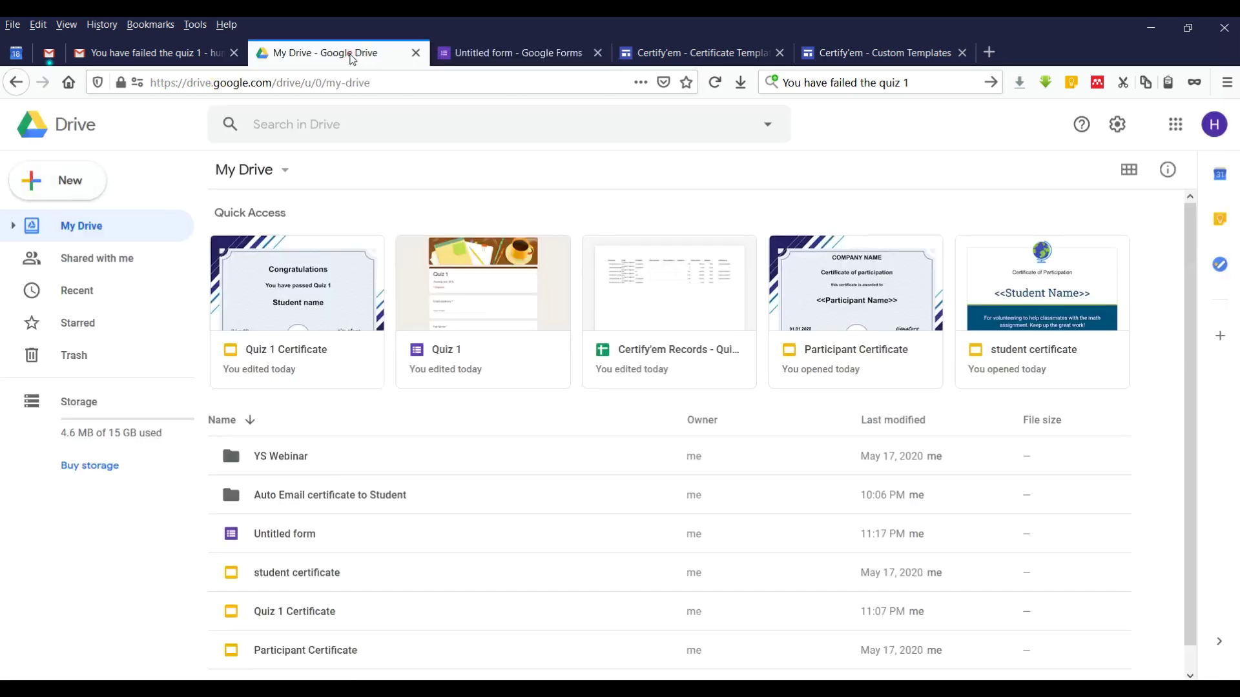
click(310, 614)
double_click(310, 614)
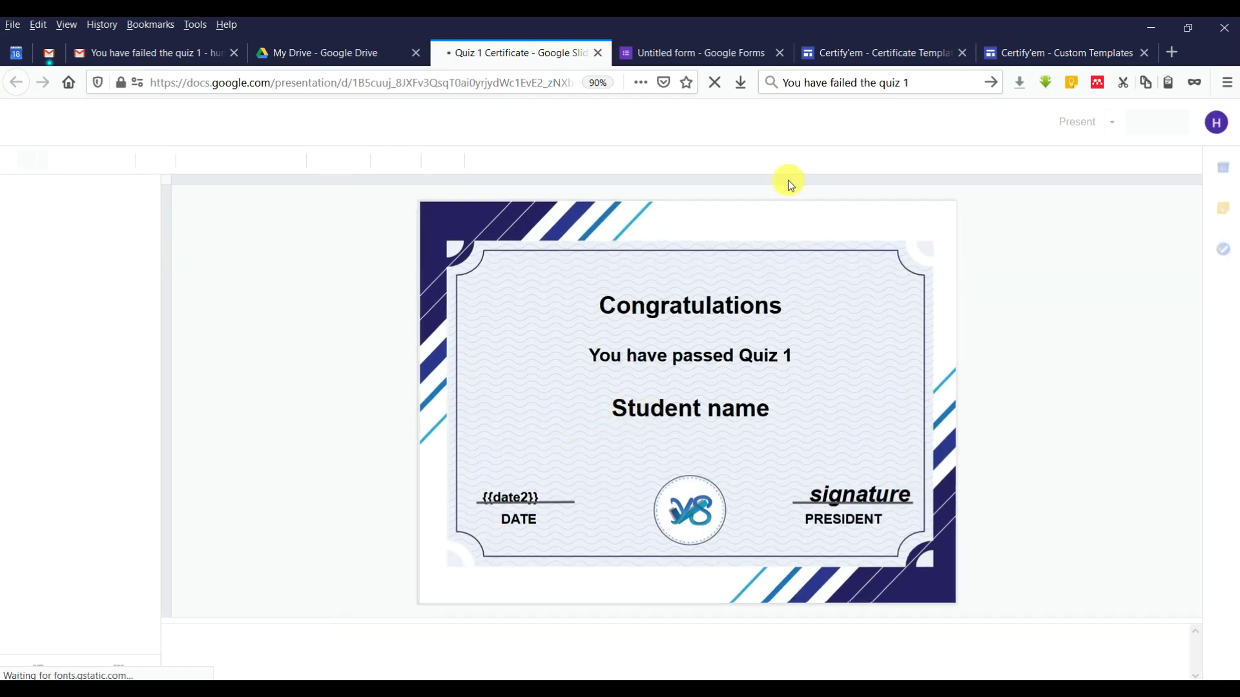
click(1028, 50)
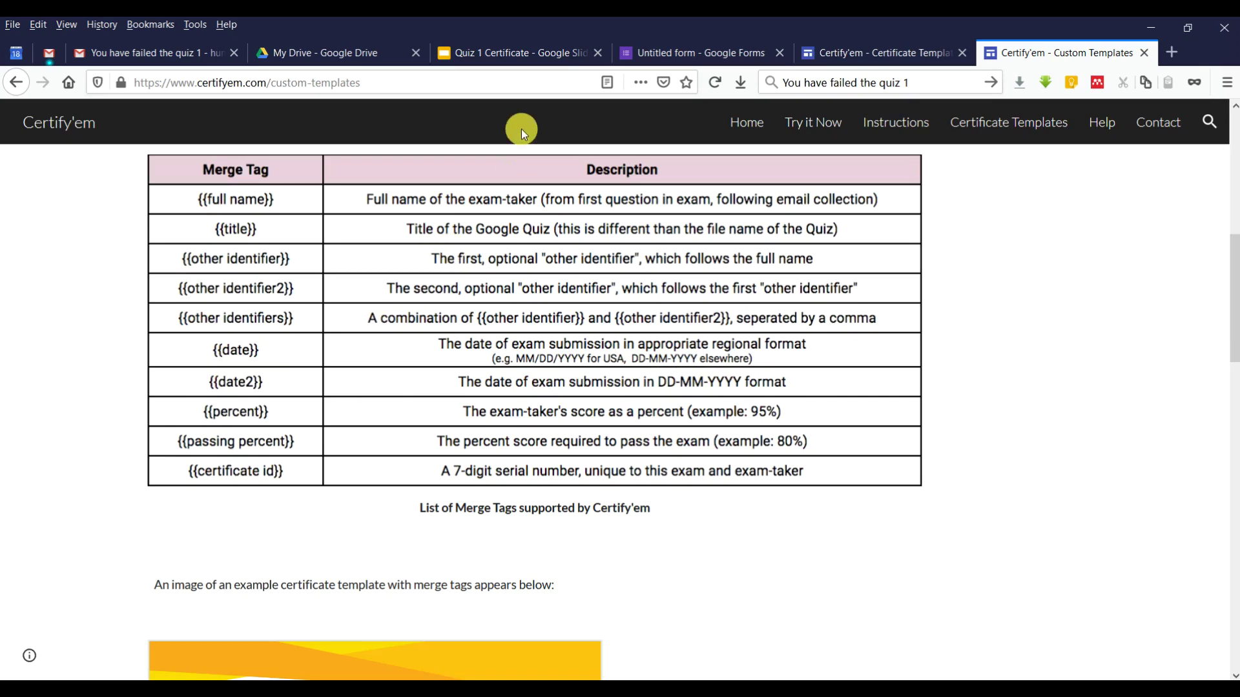
Replace 'Student name' with {{full name}} and change Quiz 1 to Quiz 2 on the slide
click(506, 60)
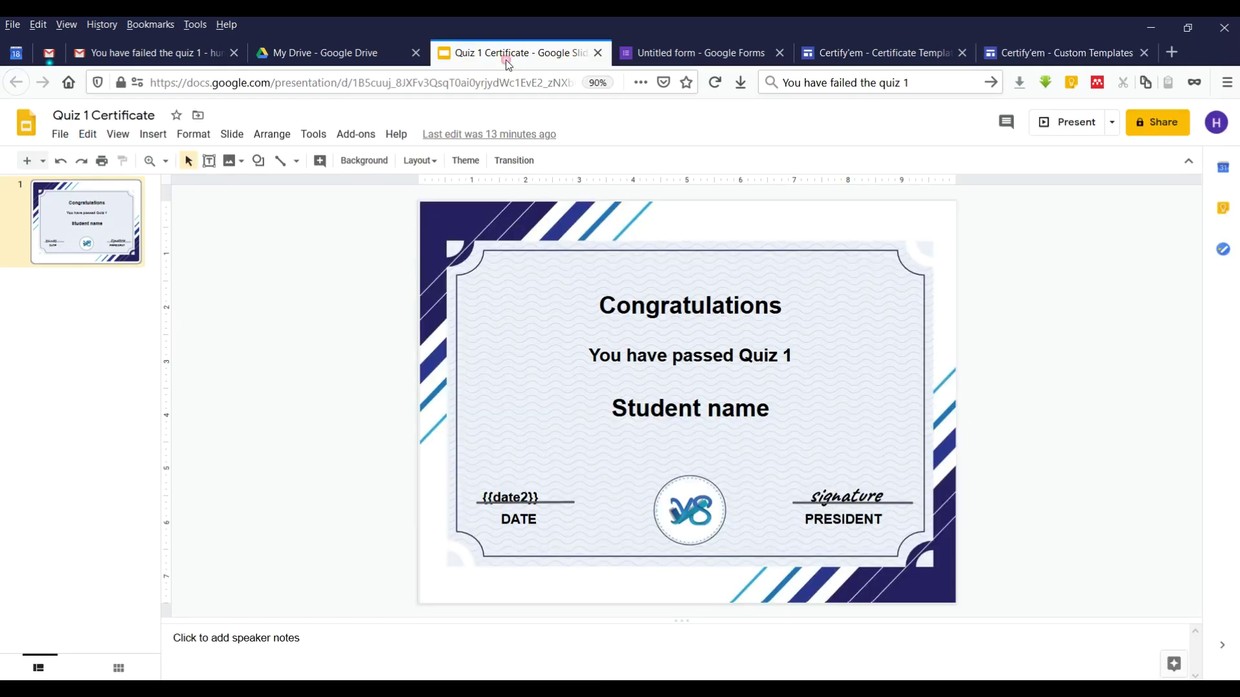
click(613, 413)
text({{)
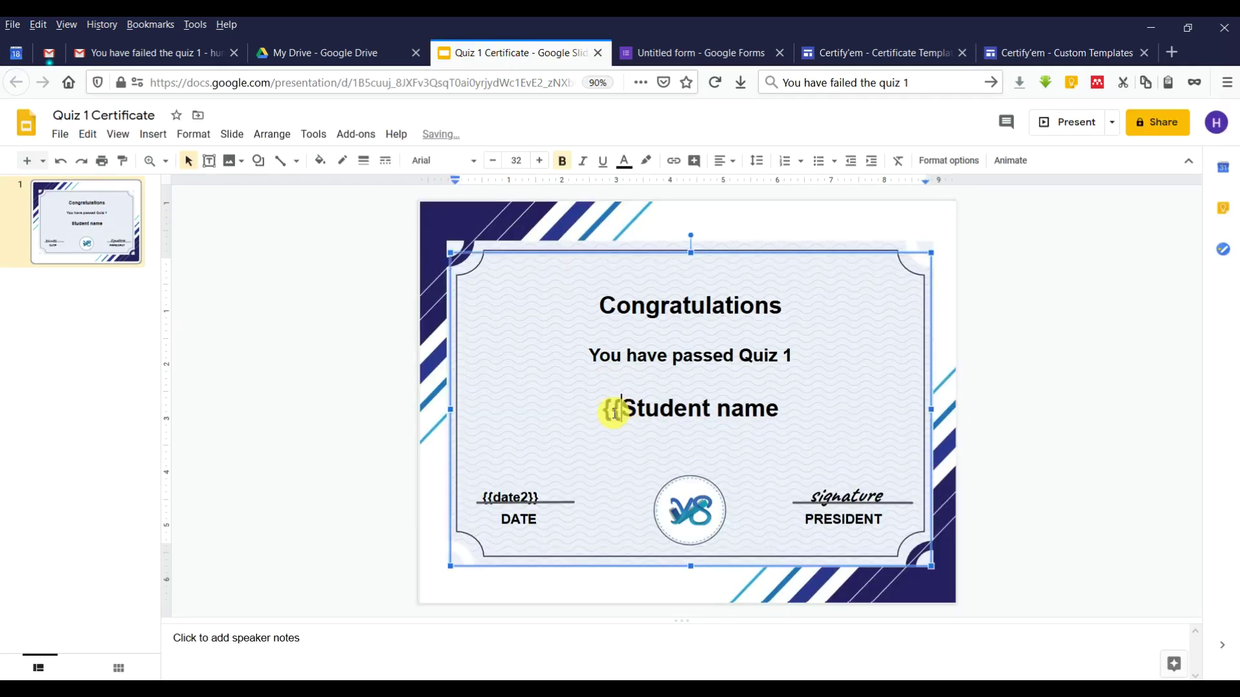
double_click(632, 408)
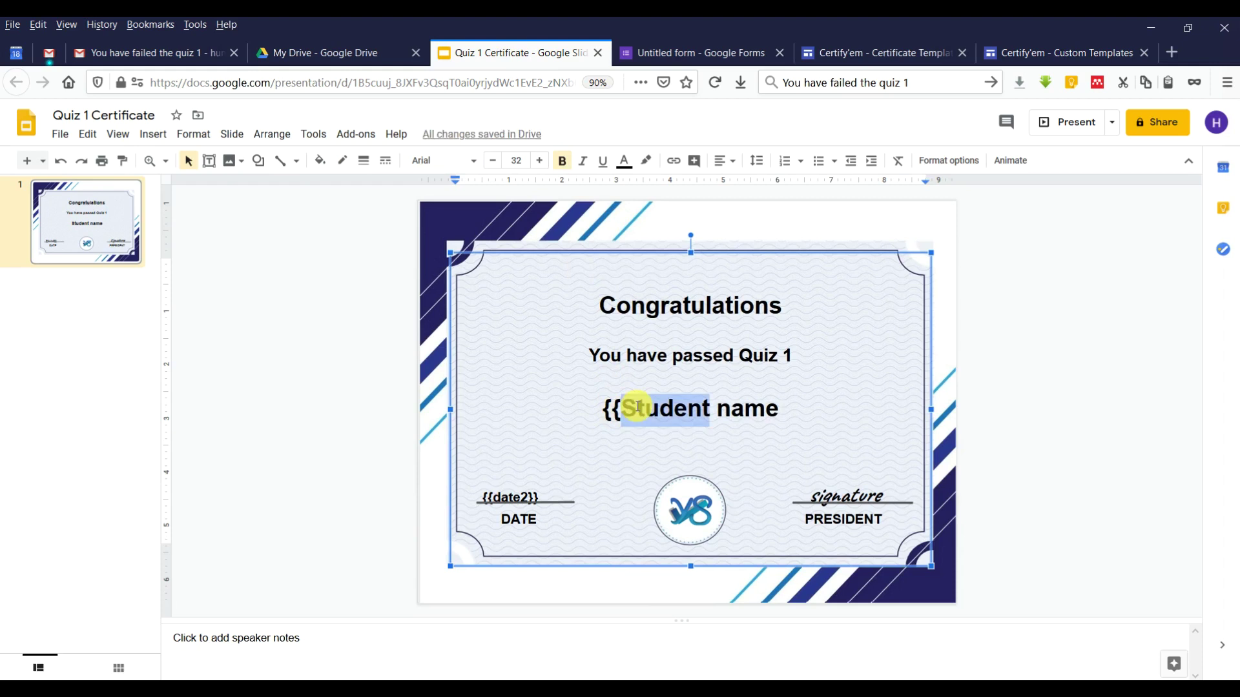
text(full name)
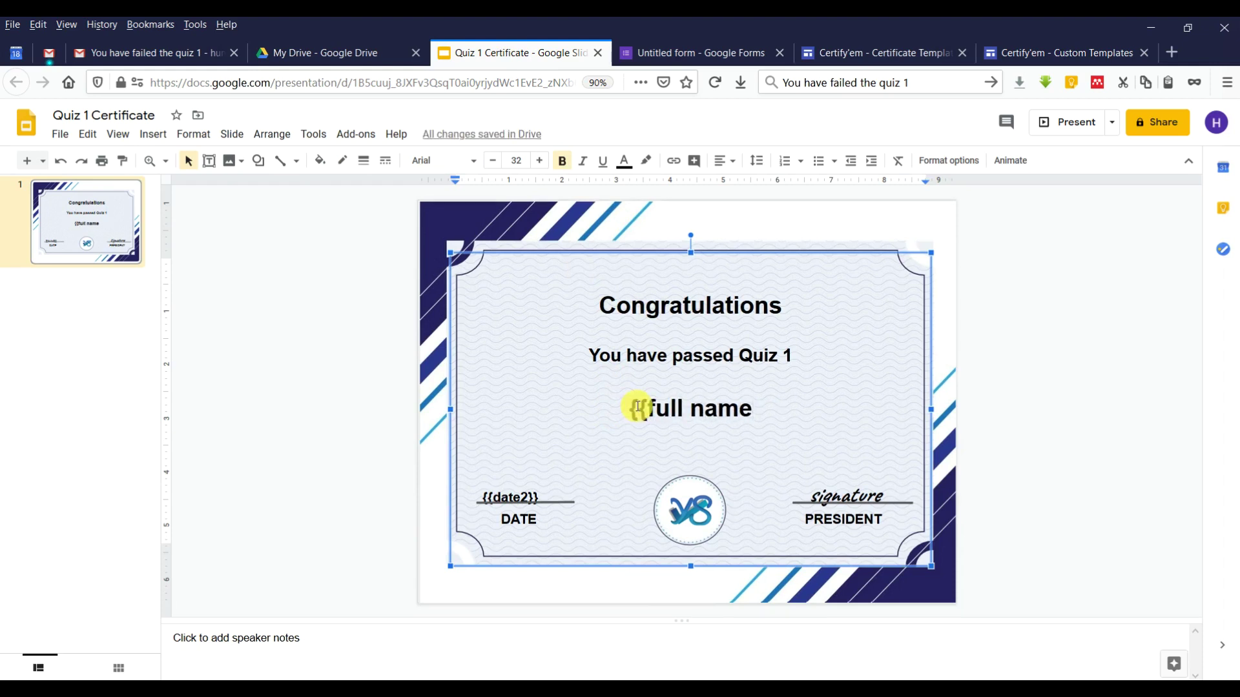
text(}})
double_click(783, 359)
text(2)
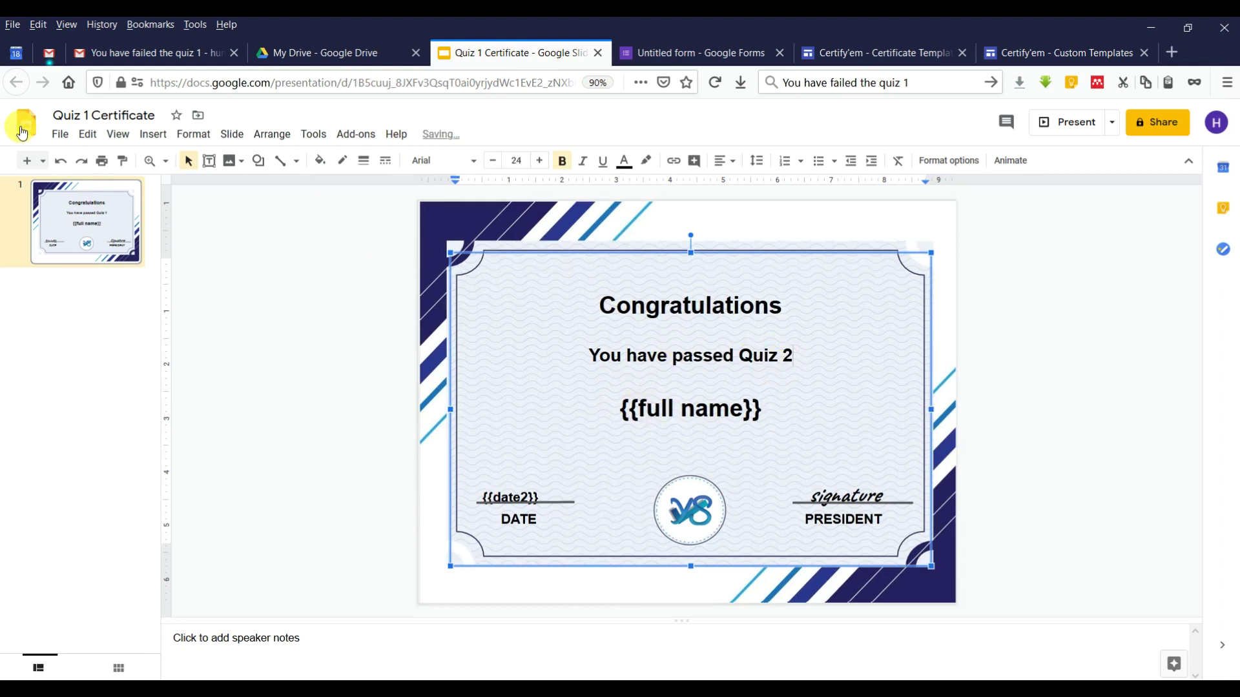
Rename the presentation to 'Quiz 2 Certificate'
click(89, 114)
text(2)
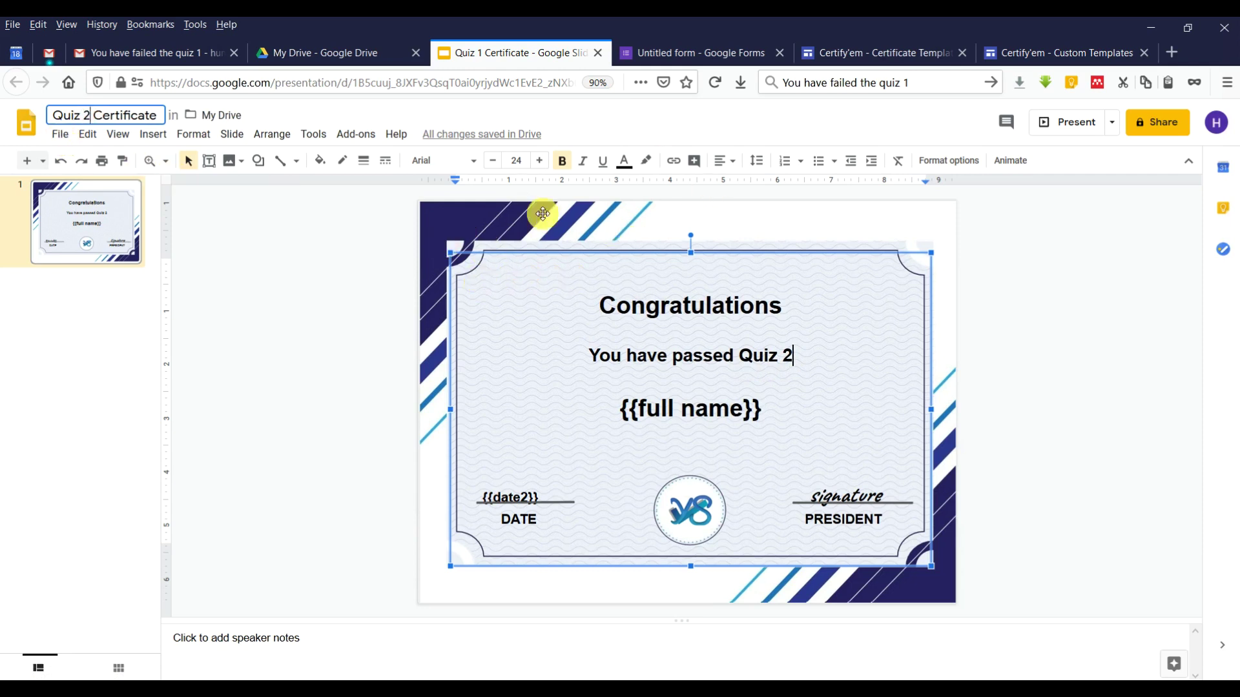
click(713, 311)
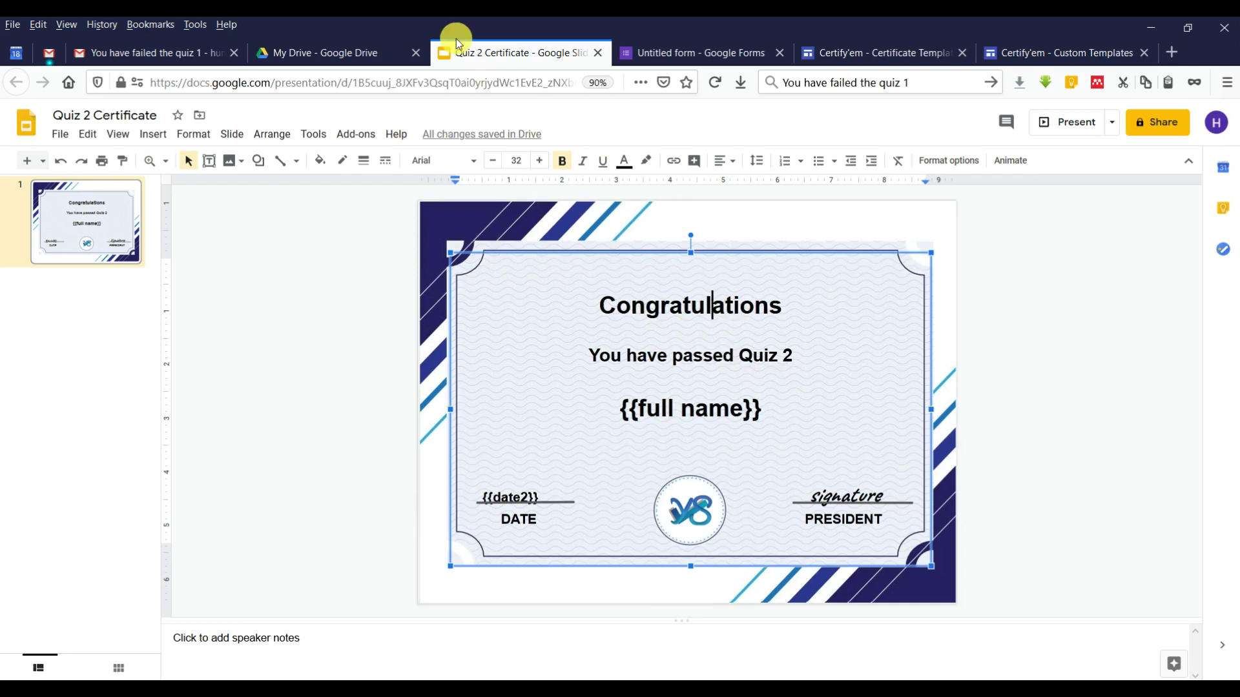
Pick the Quiz 2 Certificate presentation as the custom certificate and save the changes
click(707, 40)
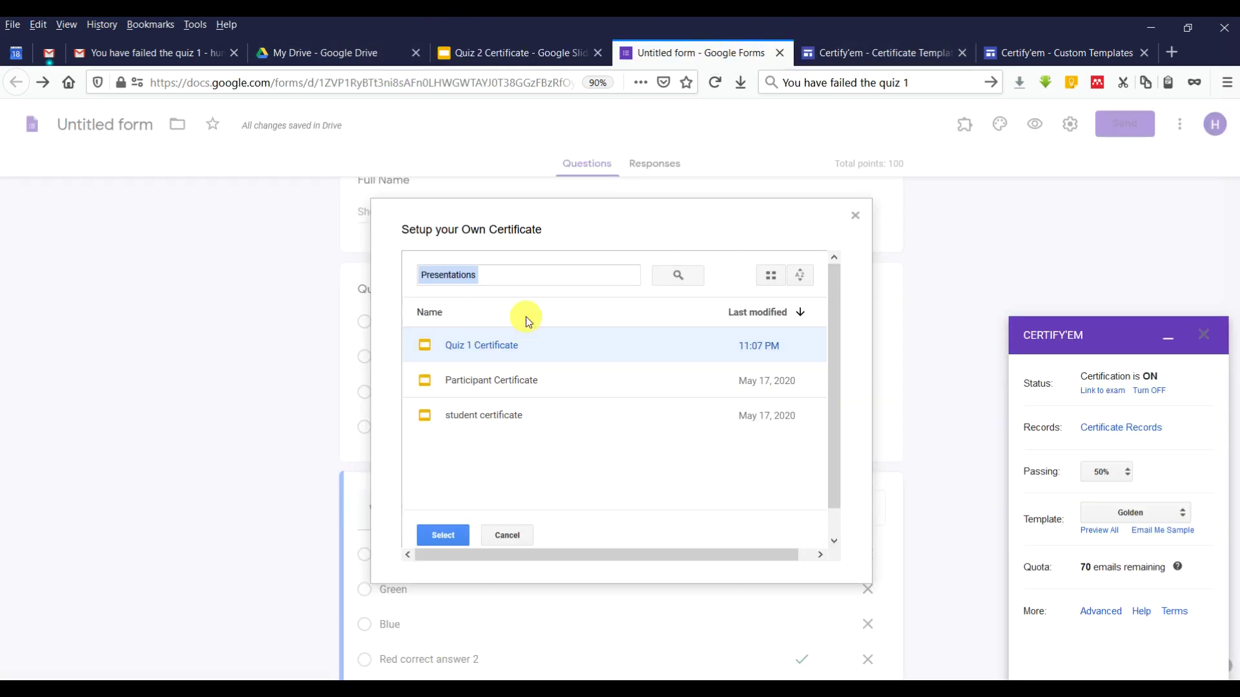
click(509, 536)
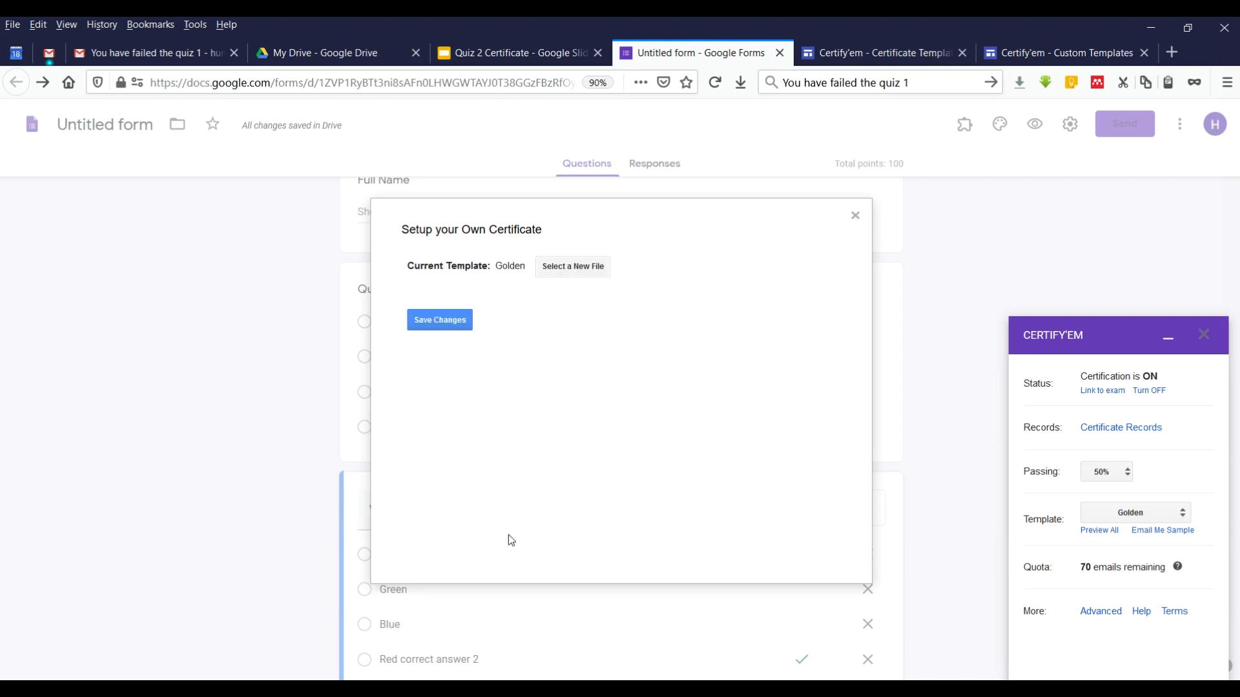
click(576, 277)
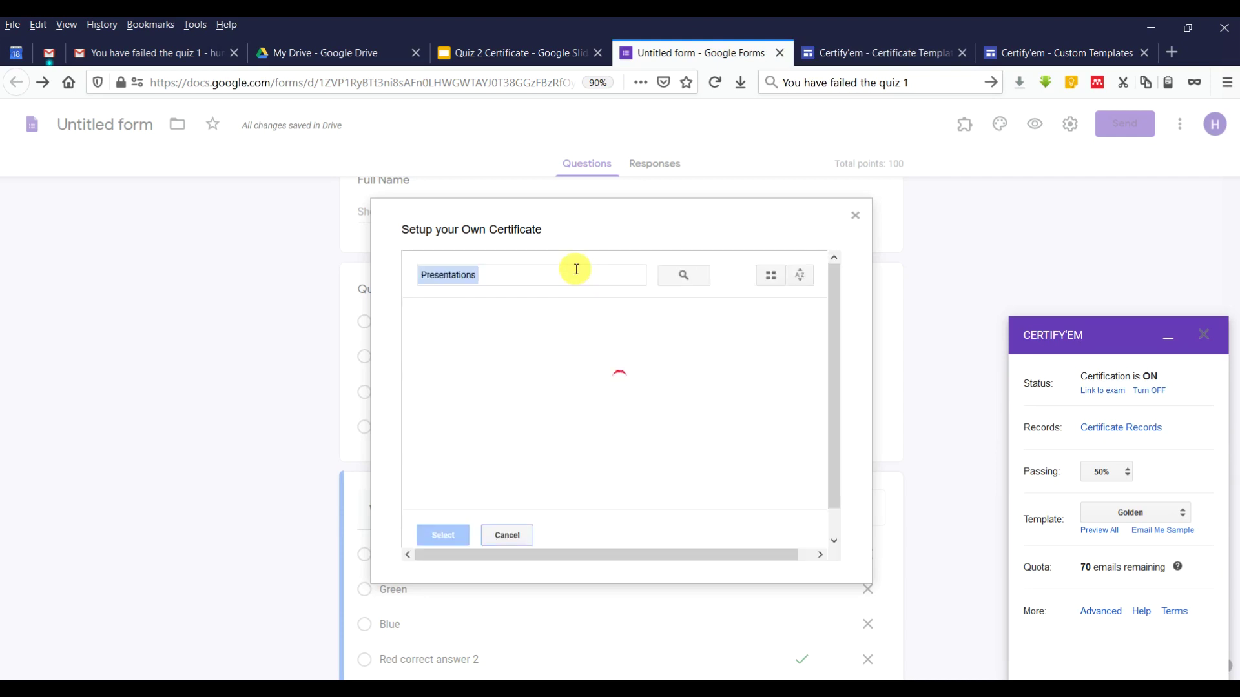
double_click(491, 352)
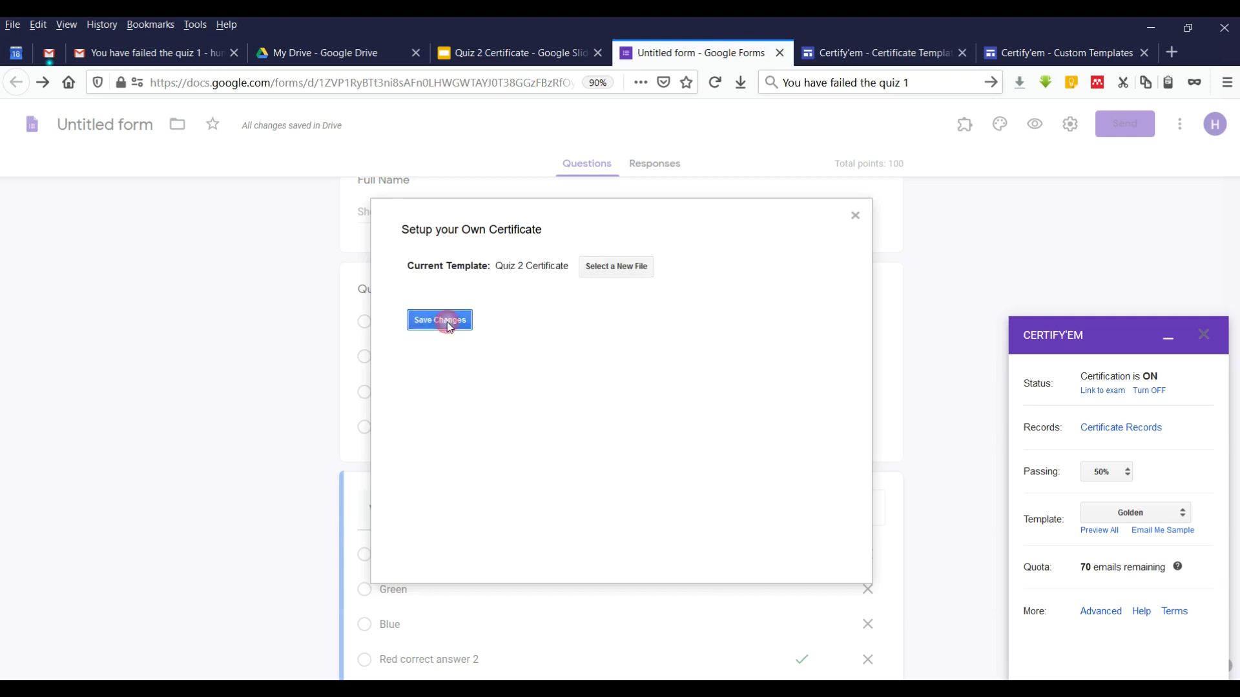
click(448, 323)
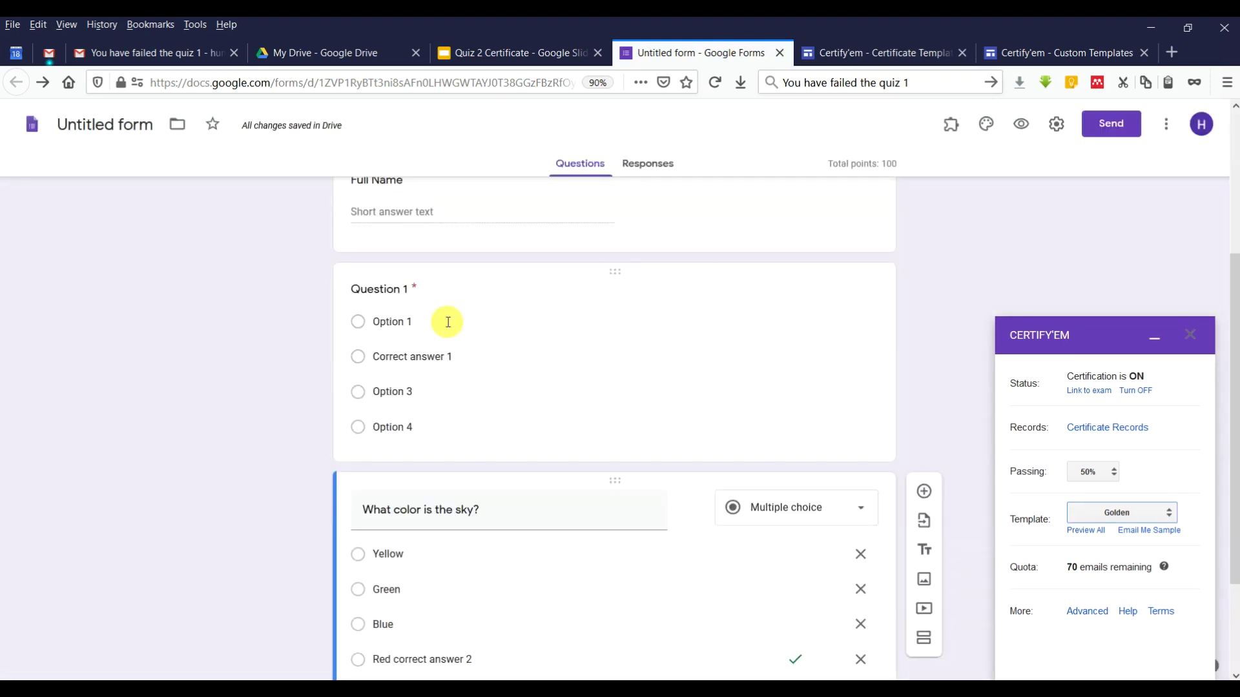
click(1150, 522)
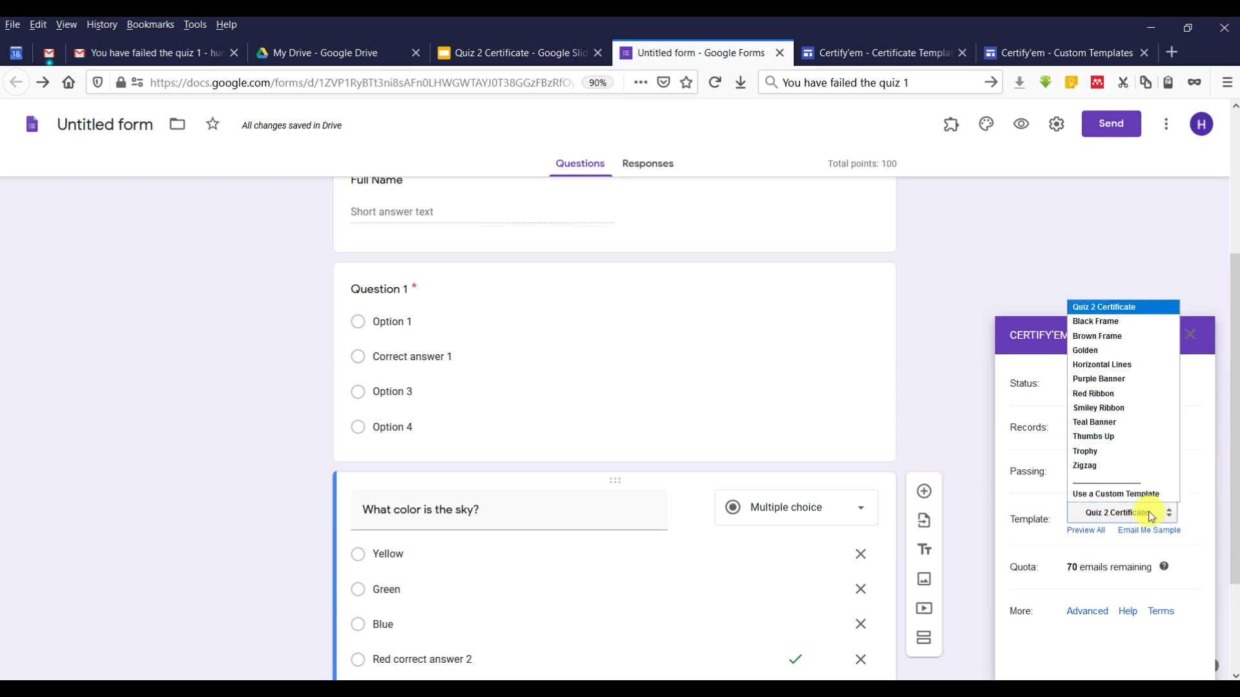
Keep Quiz 2 Certificate as the template and read the daily email quota explanation
click(1150, 515)
scroll(1144, 548, down, 2)
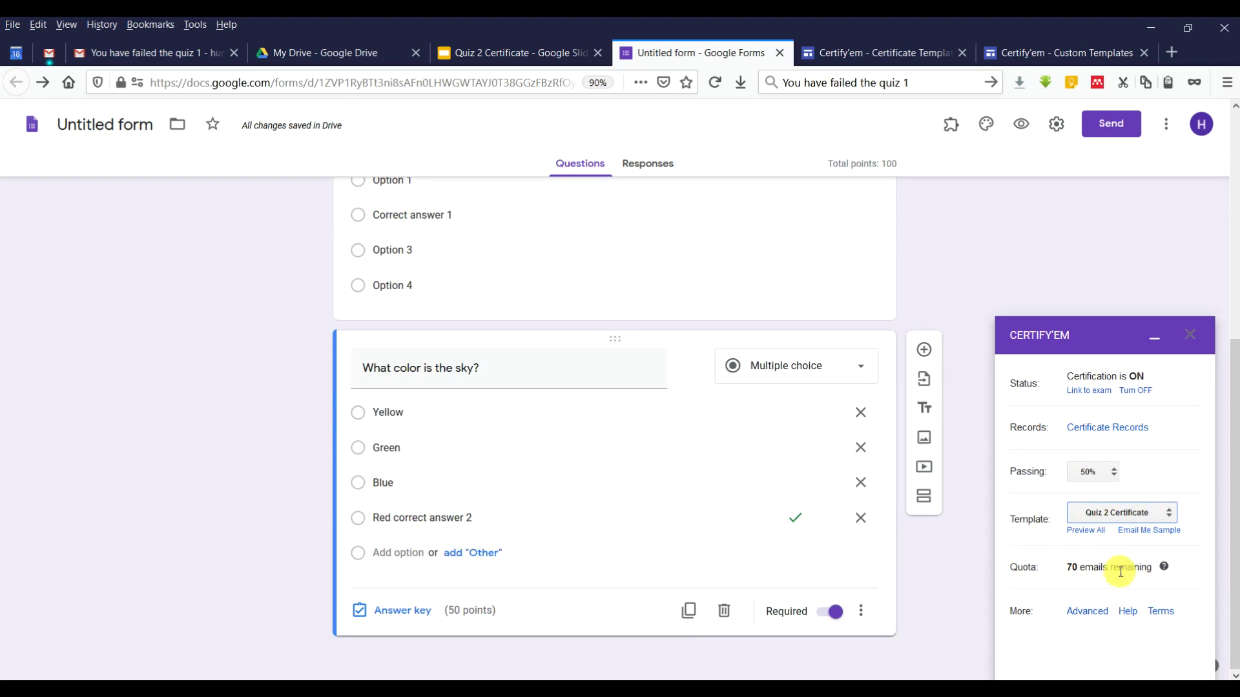
click(1165, 569)
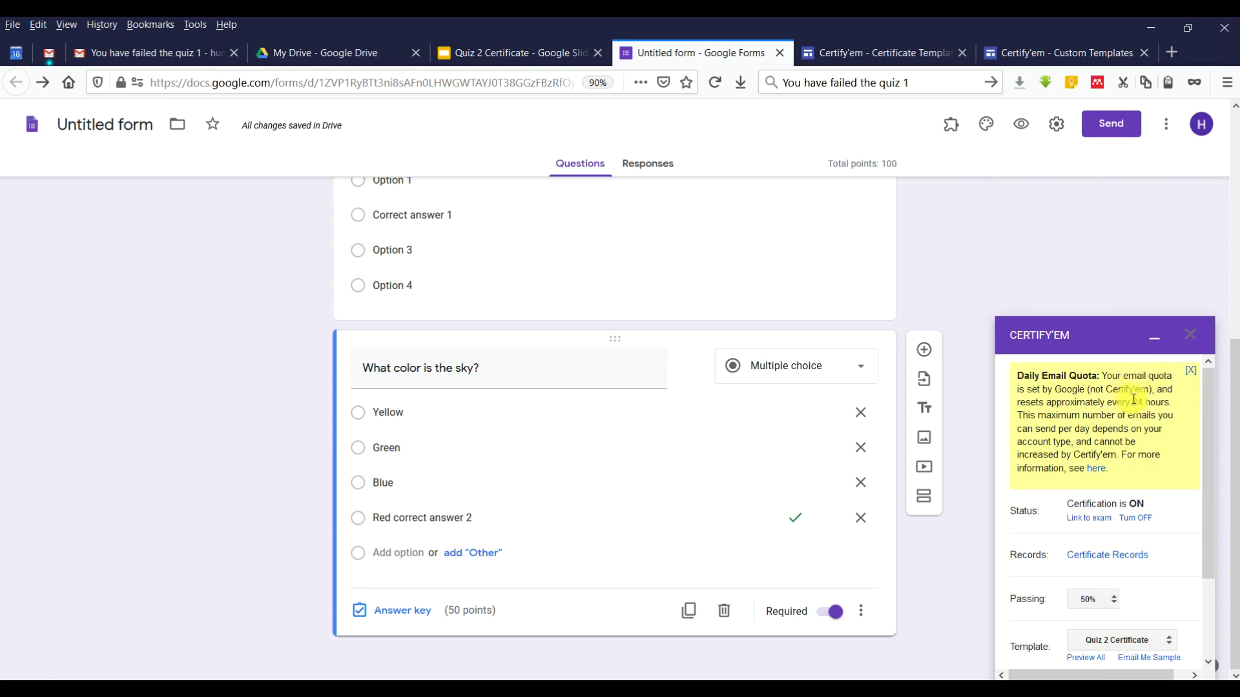
scroll(1135, 397, down, 3)
scroll(1123, 400, up, 3)
scroll(1143, 407, down, 3)
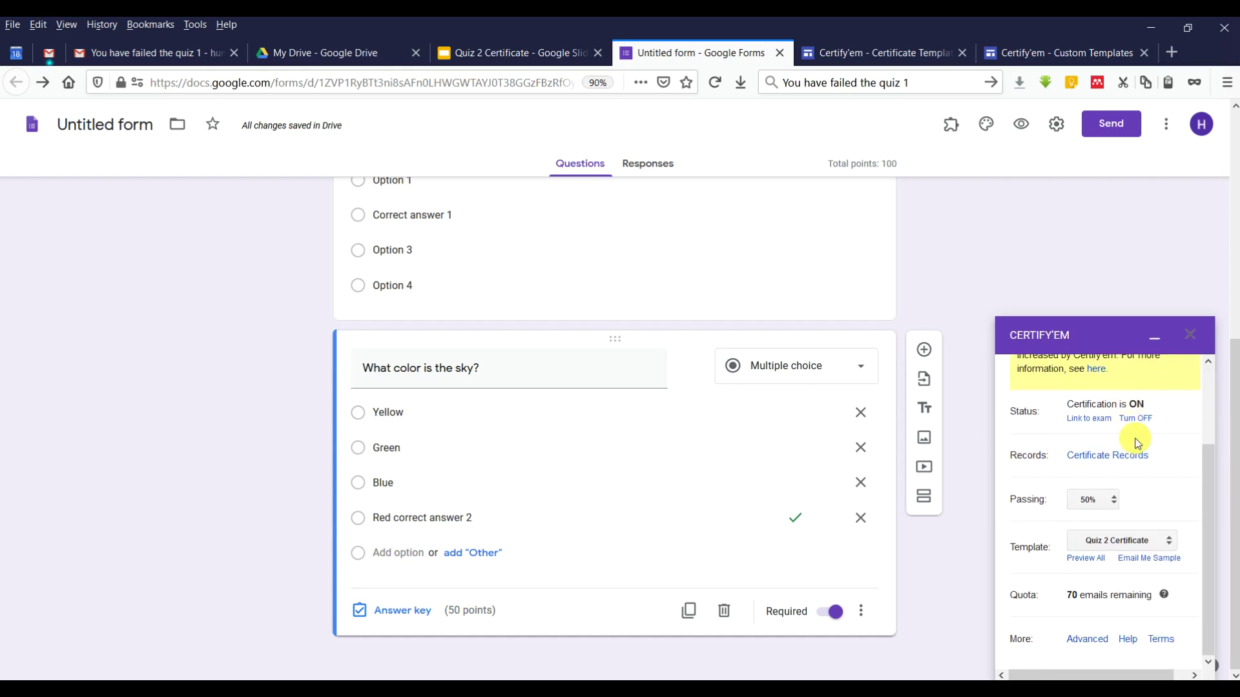
click(1091, 639)
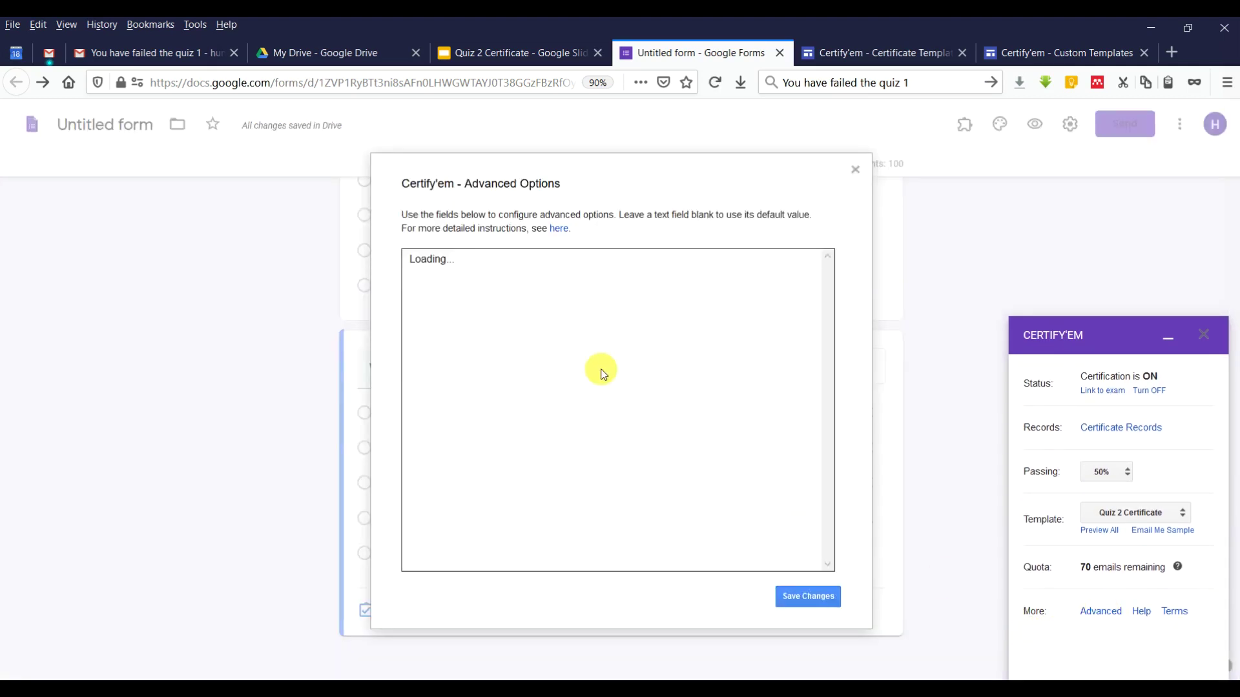
Enter the sender name in Certify'em Advanced Options and bring up the Notepad email texts
click(485, 317)
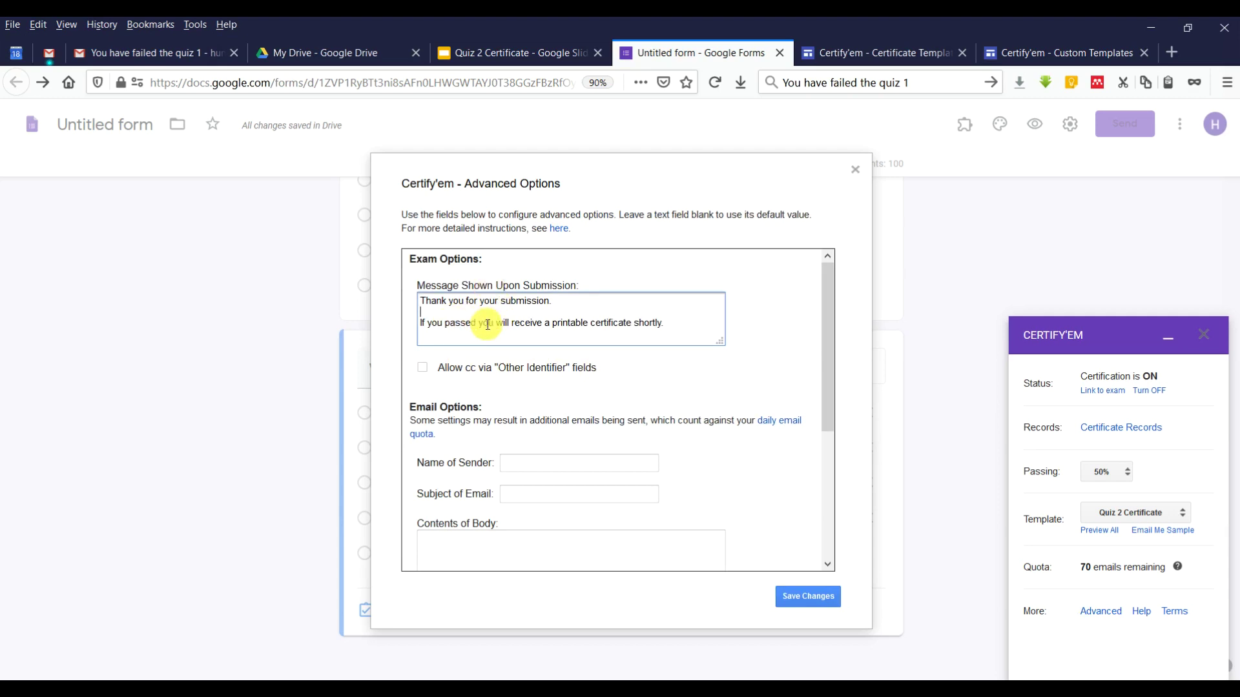
scroll(550, 319, down, 3)
click(543, 333)
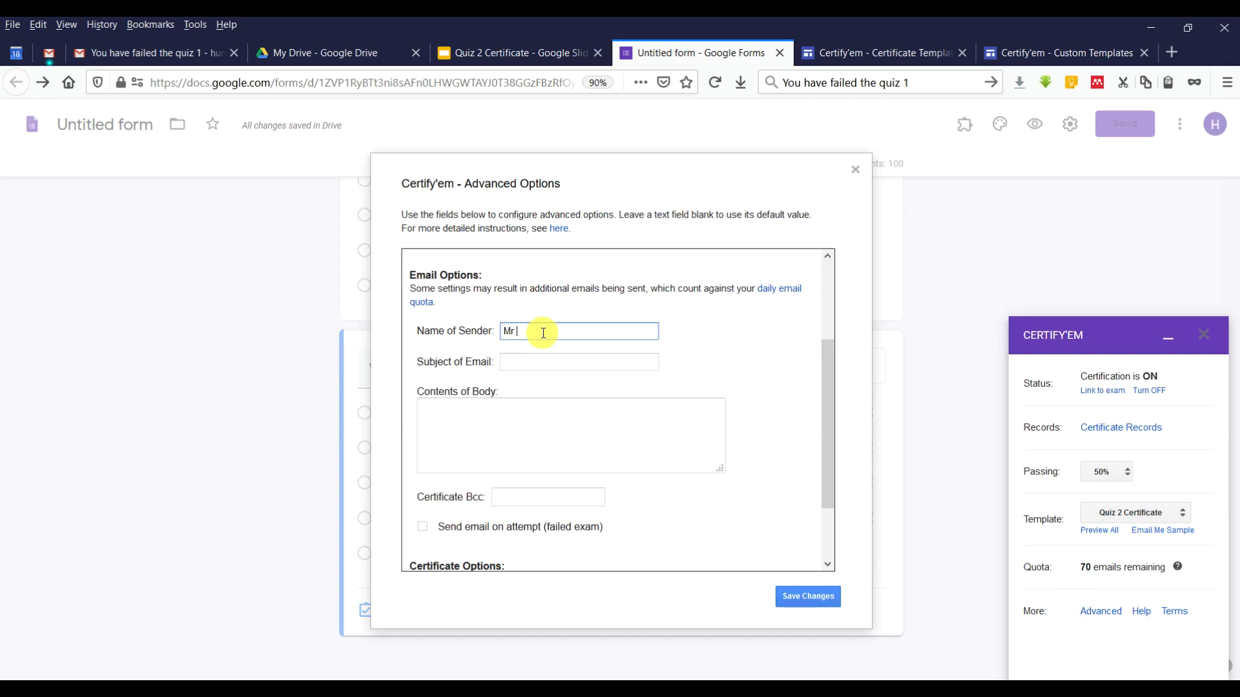
key(Tab)
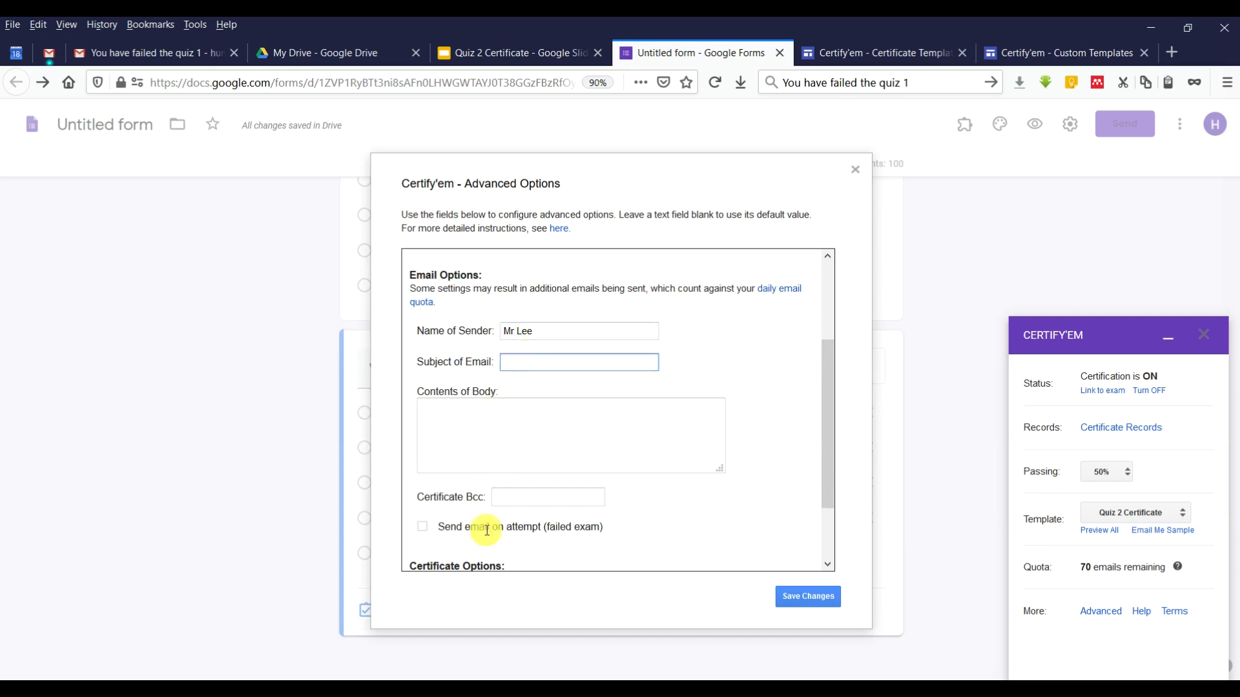
click(570, 688)
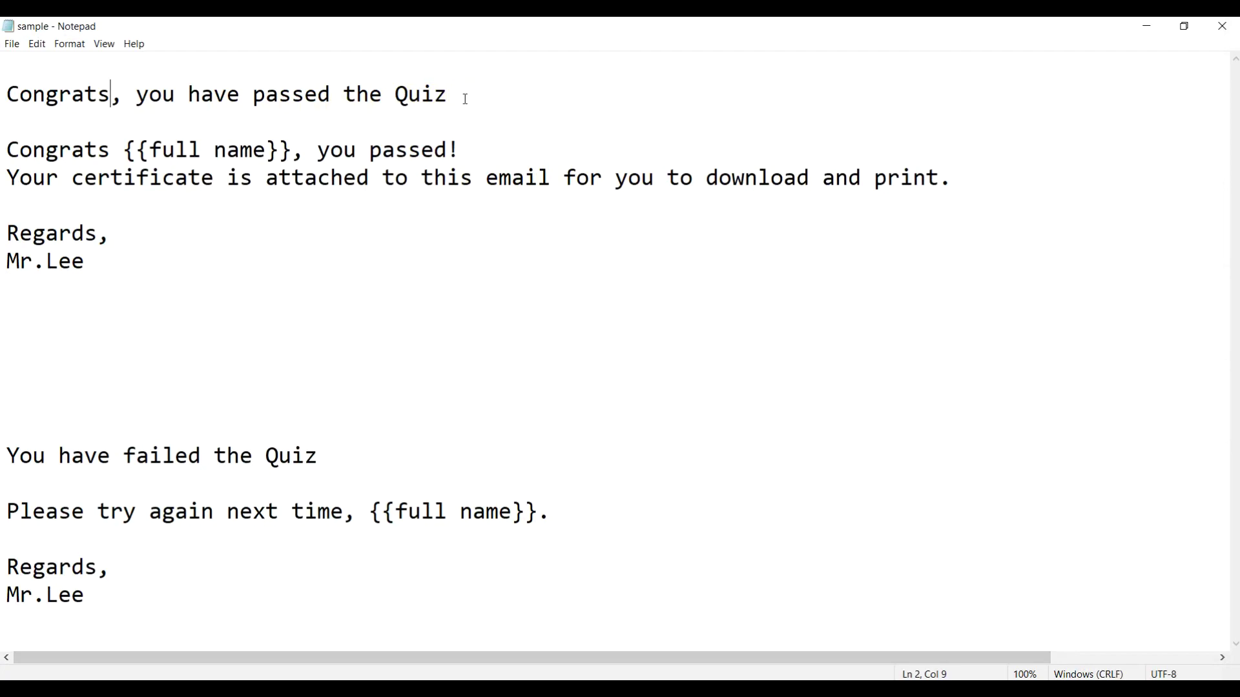
Copy the 'Congrats, you have passed the Quiz' line from Notepad into Subject of Email
drag(463, 97, 3, 97)
key(ctrl+c)
click(570, 688)
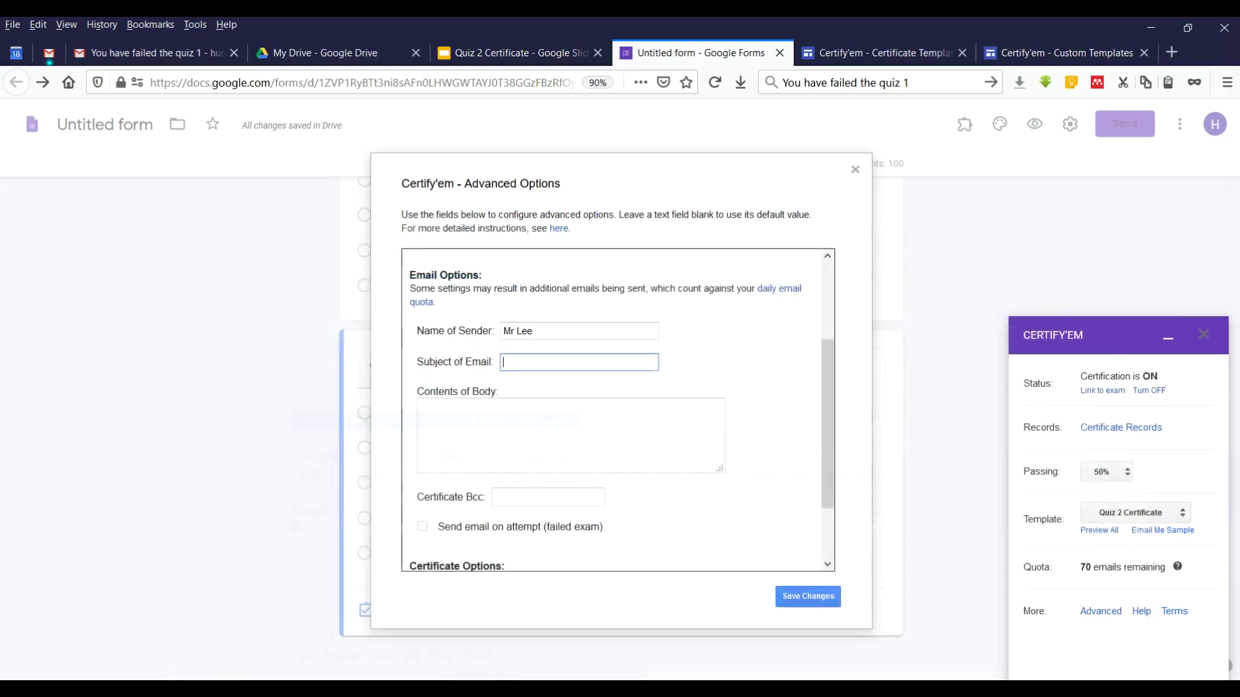
key(ctrl+v)
text(2)
Copy the congratulation message from Notepad into the Contents of Body field
key(alt+Tab)
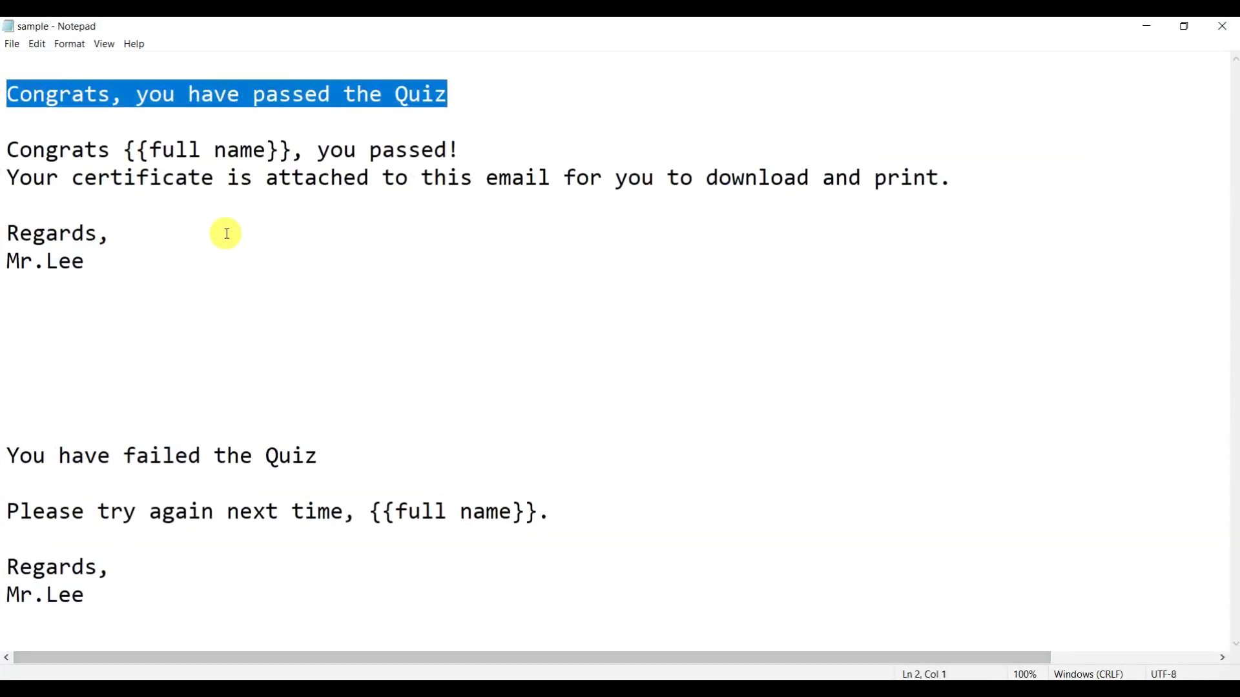
drag(86, 266, 3, 150)
key(ctrl+c)
key(alt+Tab)
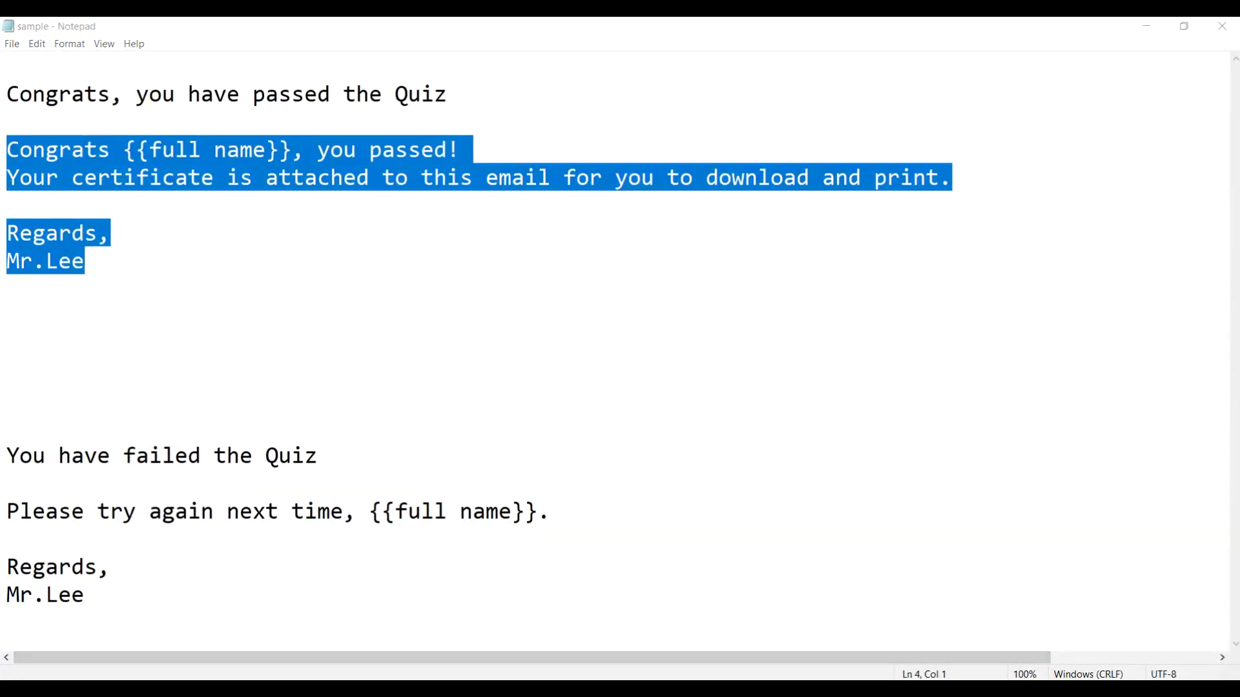
click(520, 440)
key(ctrl+v)
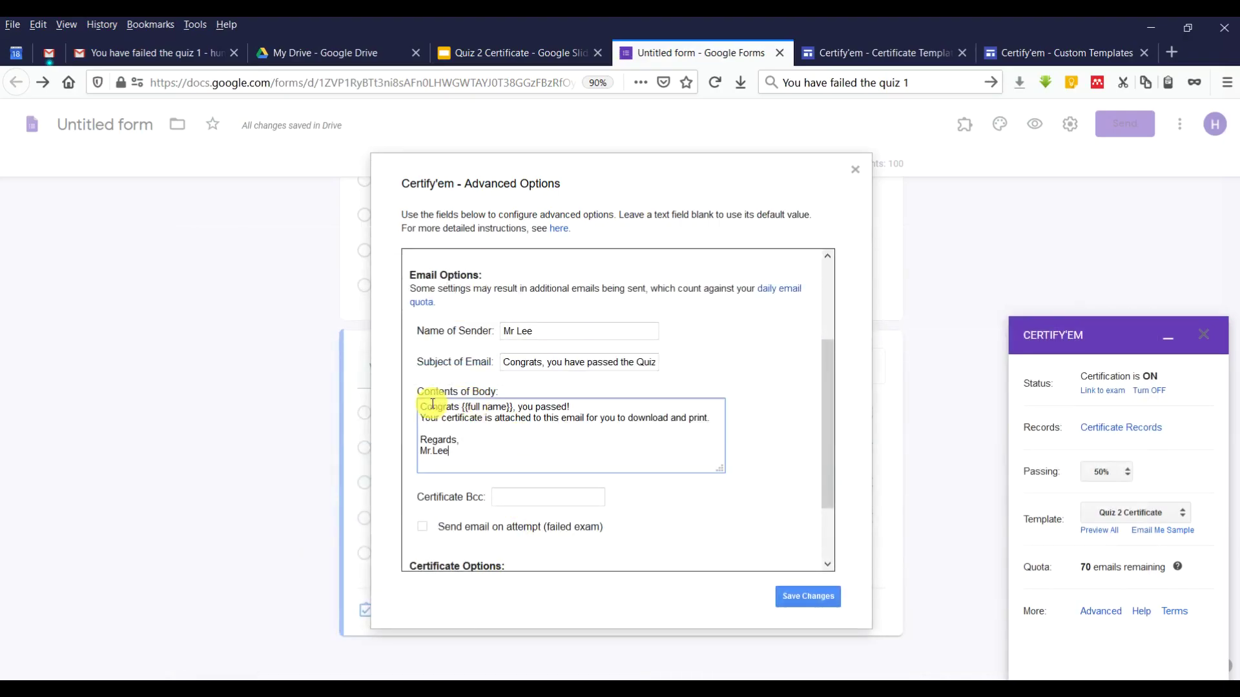
Check the {{full name}} placeholder, then tick 'Send email on attempt (failed exam)'
drag(463, 407, 470, 408)
drag(508, 406, 495, 413)
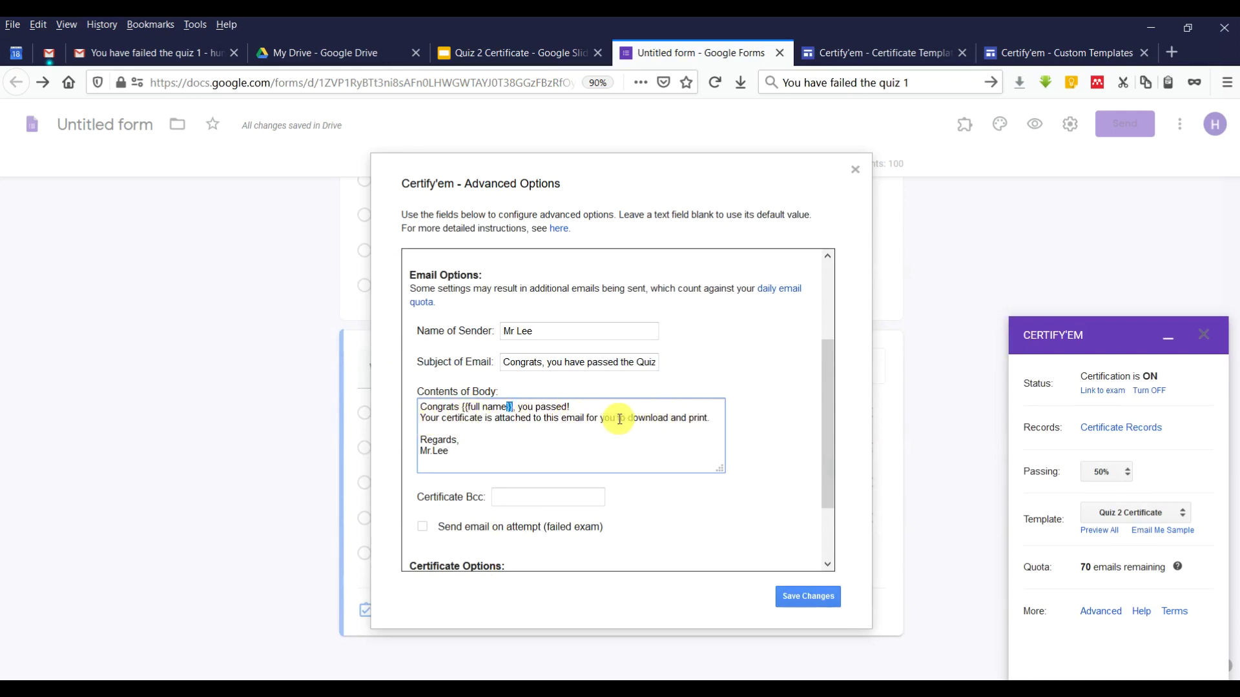
scroll(587, 428, down, 3)
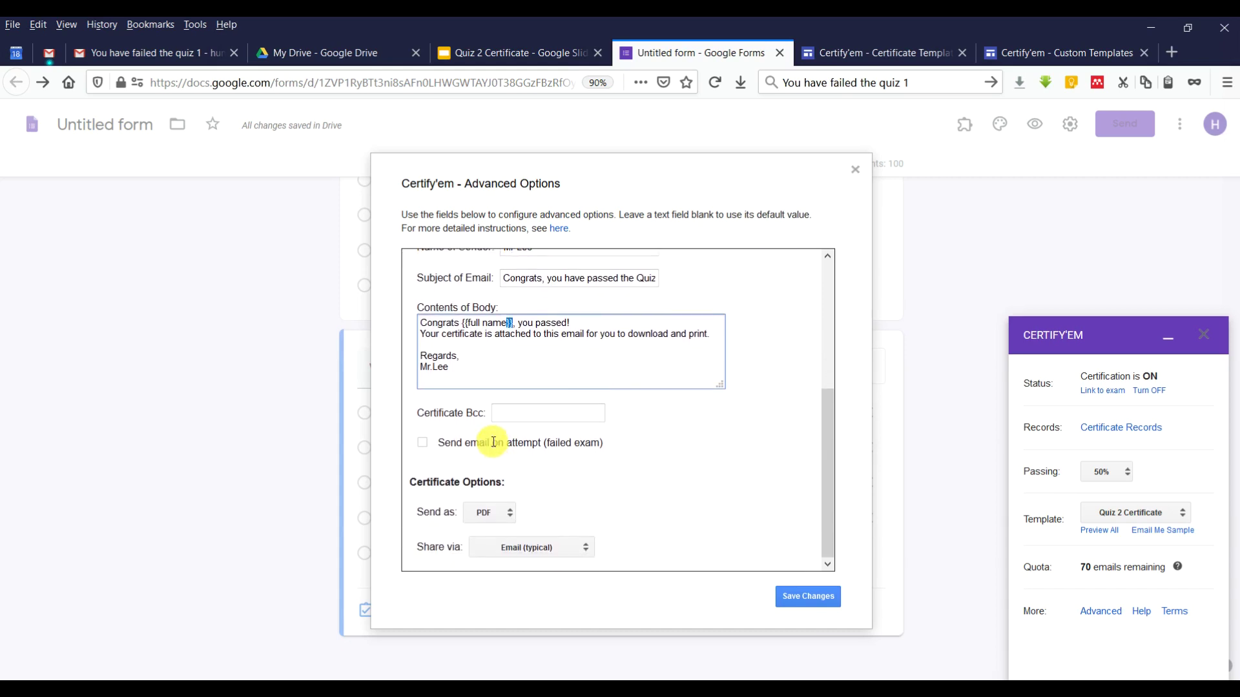
double_click(547, 442)
drag(463, 443, 525, 442)
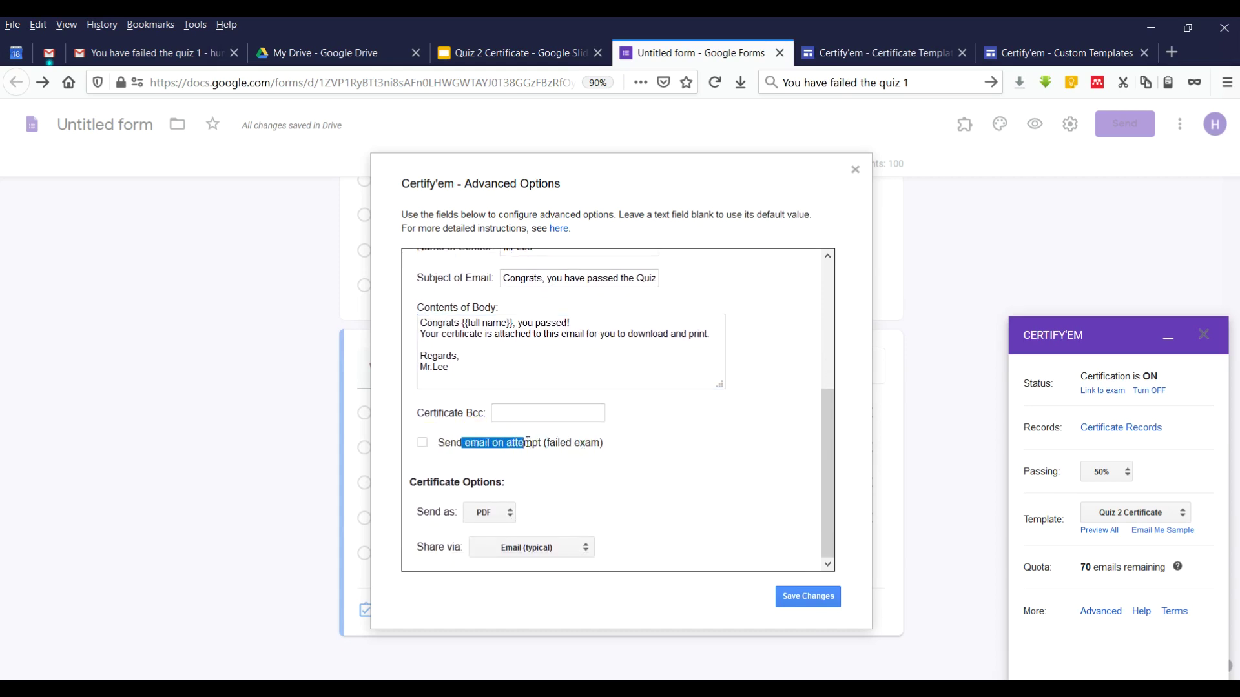
click(434, 443)
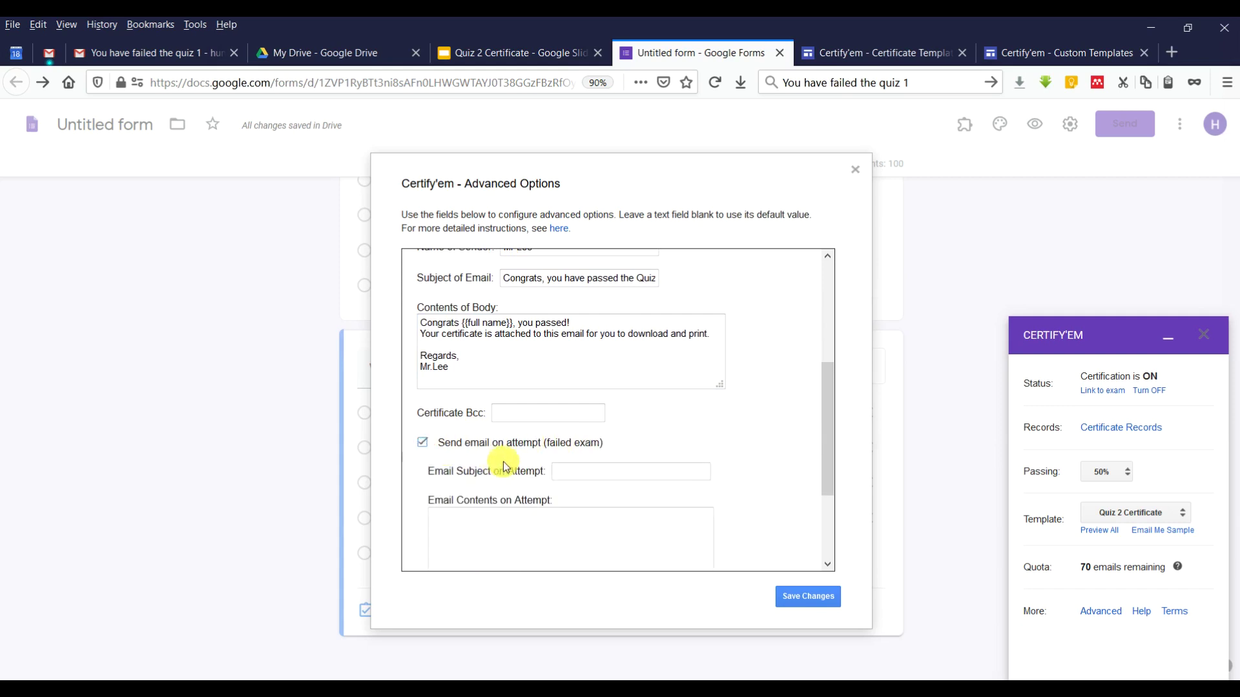
Paste 'You have failed the Quiz' into the failed-attempt email subject field
scroll(587, 432, down, 3)
click(588, 342)
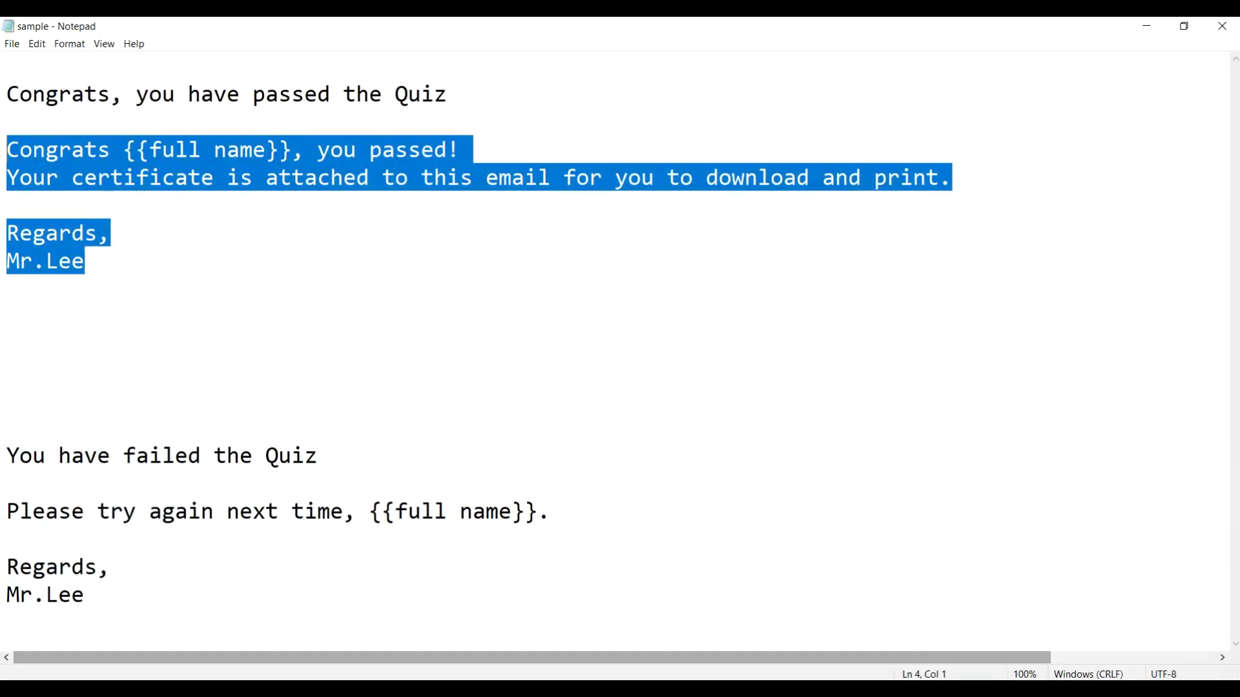
drag(331, 454, 6, 455)
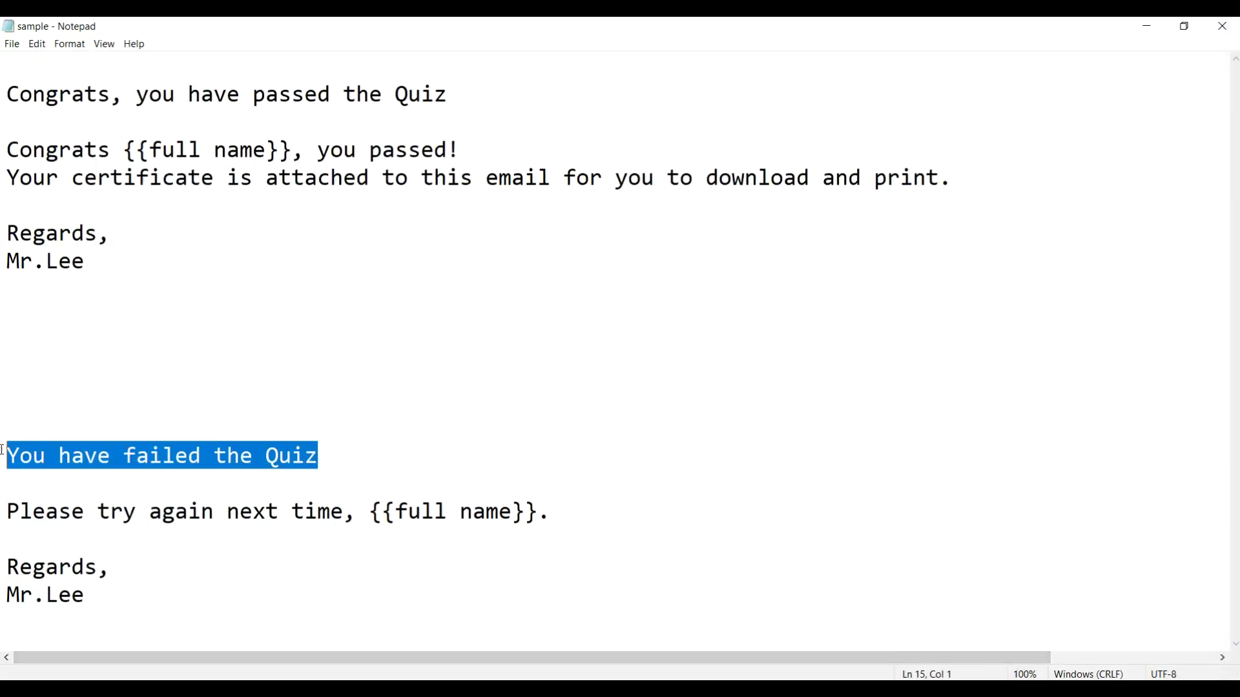
click(568, 675)
click(589, 341)
key(ctrl+v)
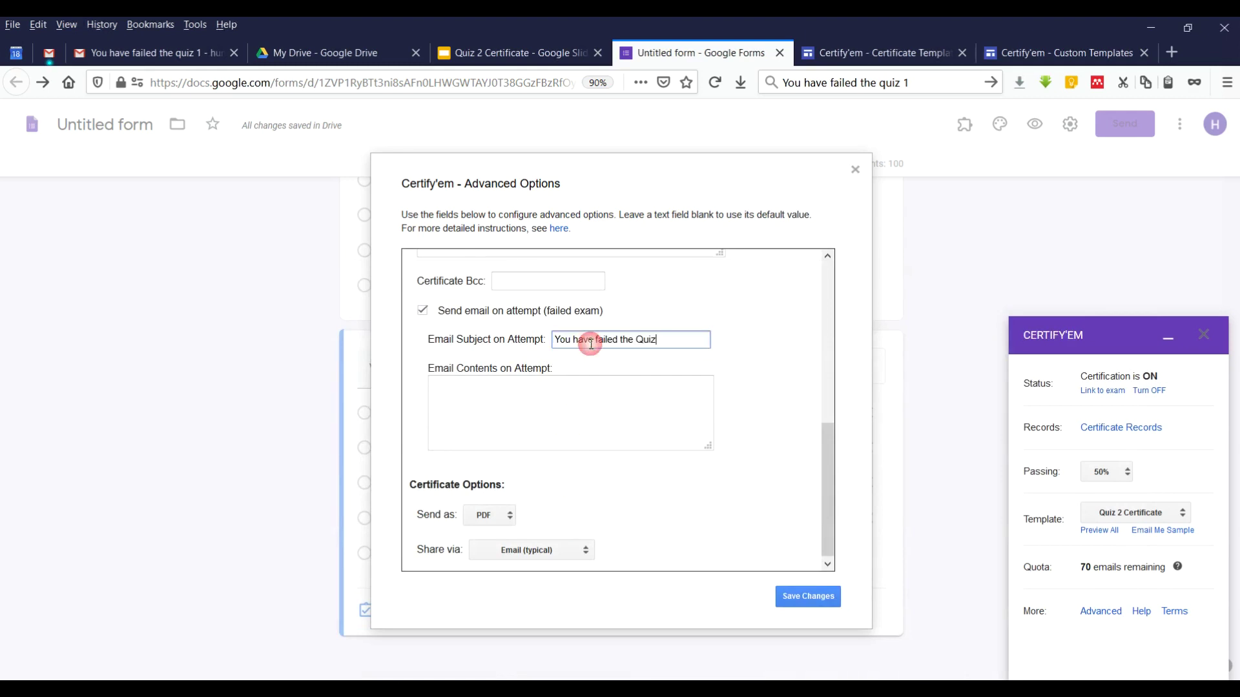
Copy the try-again message through the sign-off from Notepad into the failed-attempt contents
key(alt+Tab)
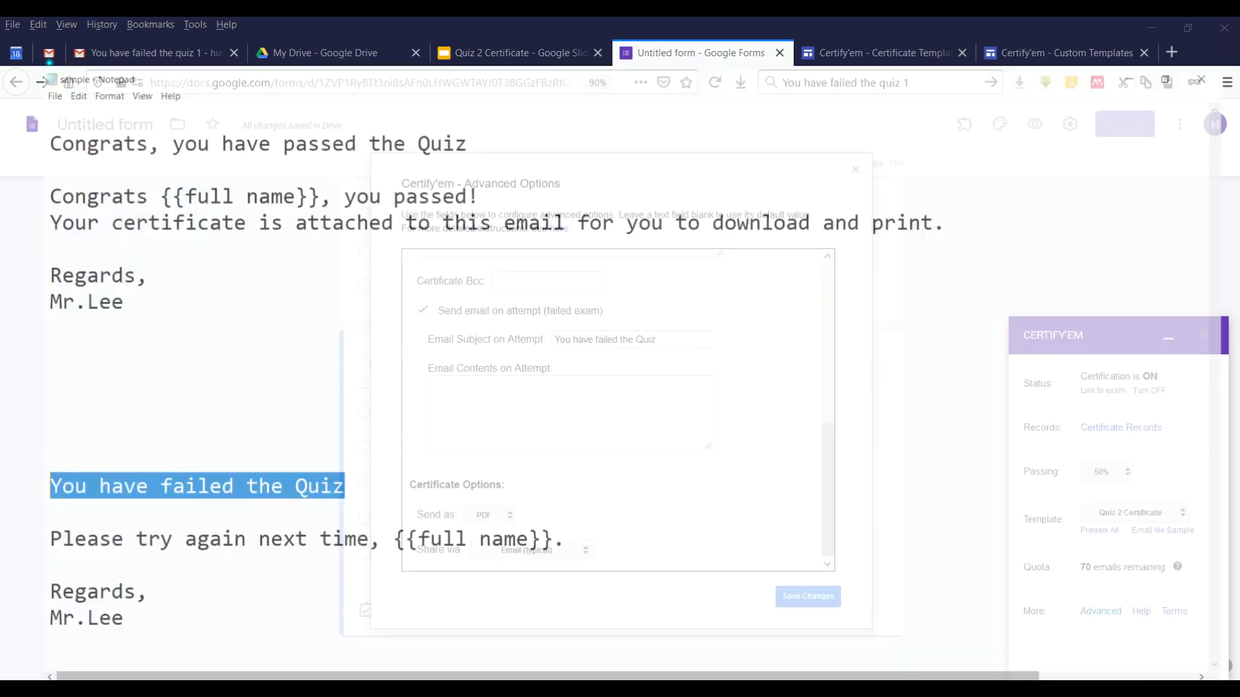
drag(97, 594, 2, 518)
key(ctrl+c)
click(497, 675)
click(522, 417)
key(ctrl+v)
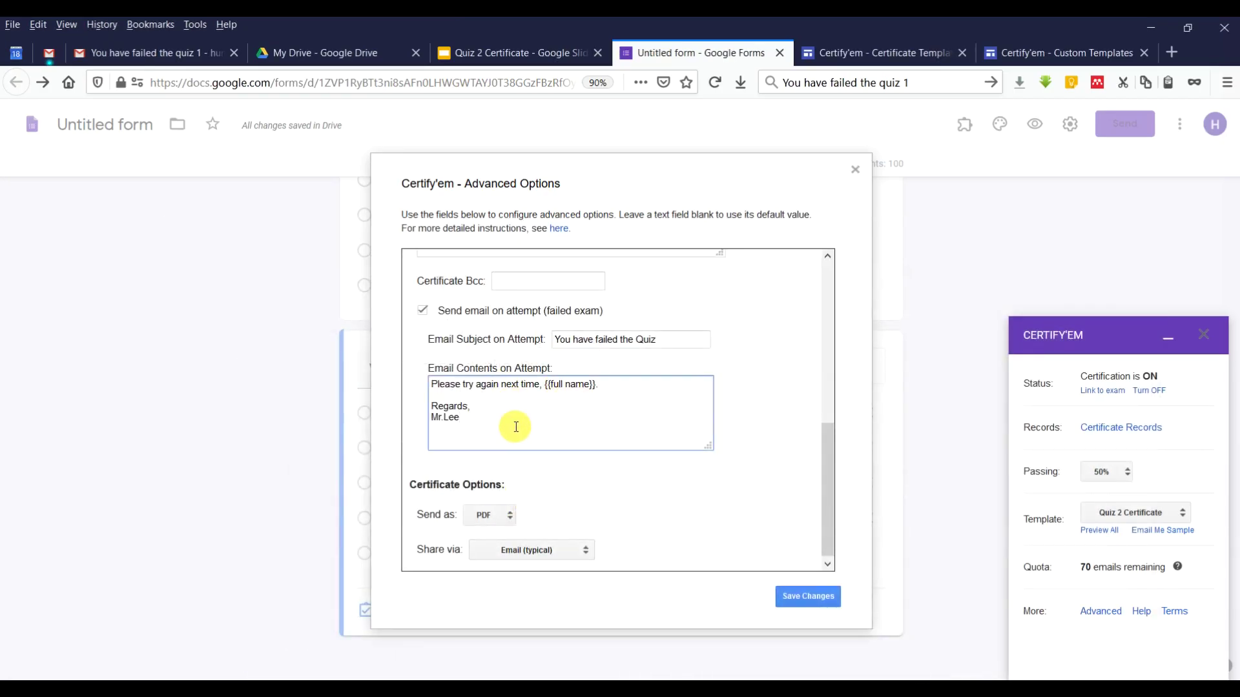
Keep PDF as the certificate file format
scroll(606, 452, up, 3)
scroll(517, 475, down, 3)
click(495, 514)
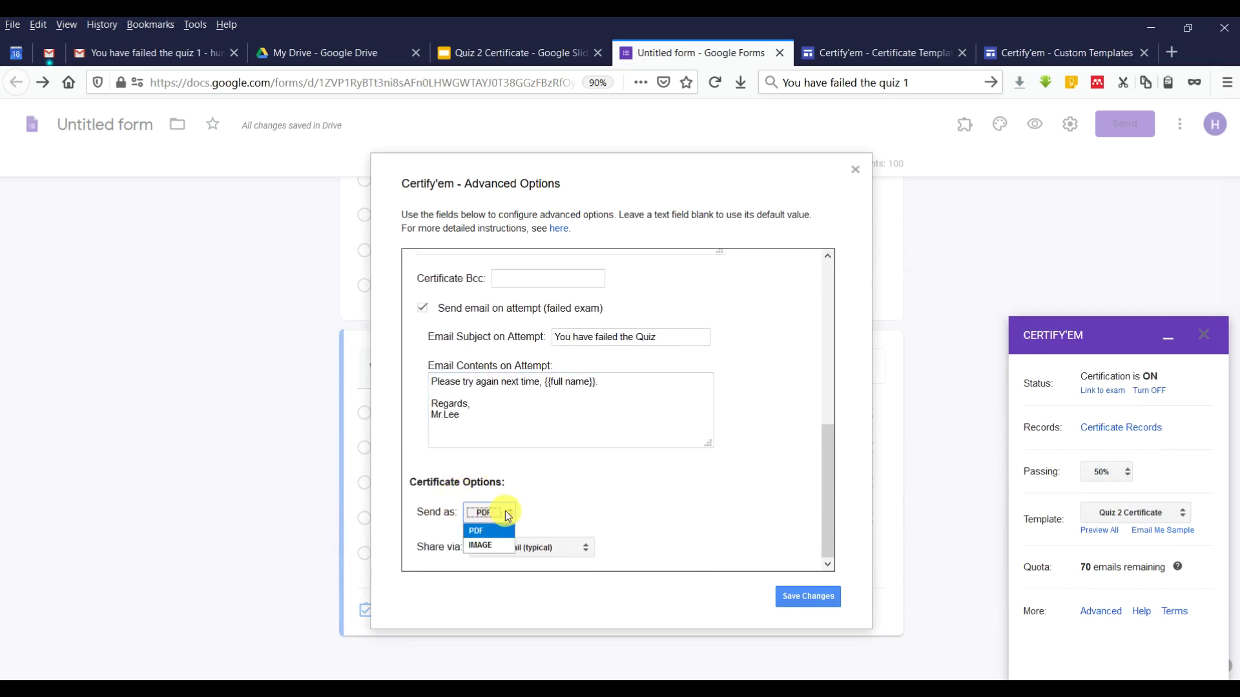
click(589, 510)
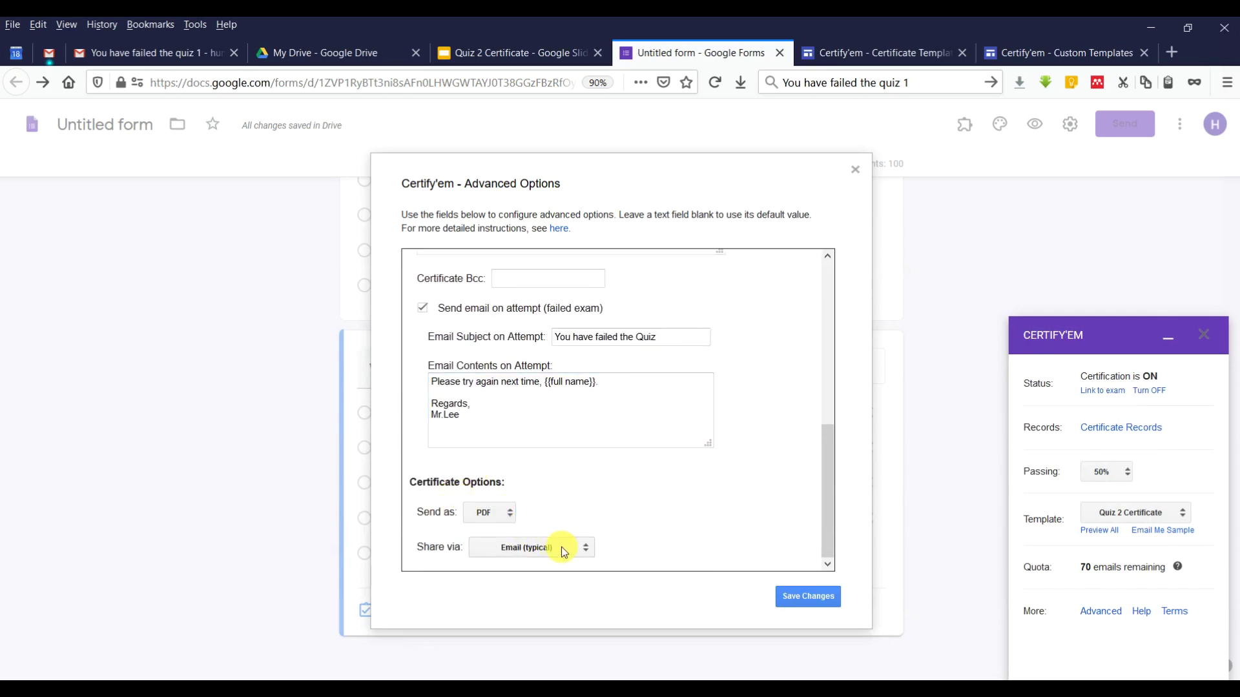
scroll(710, 503, up, 10)
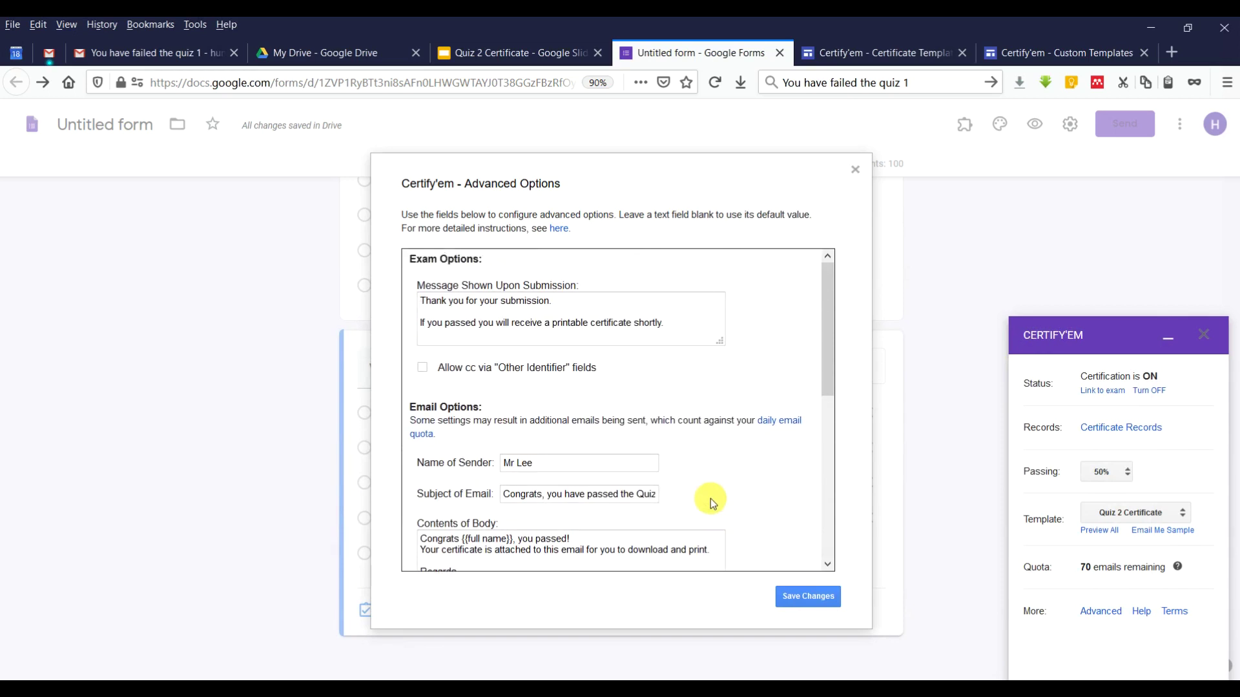
scroll(712, 503, down, 4)
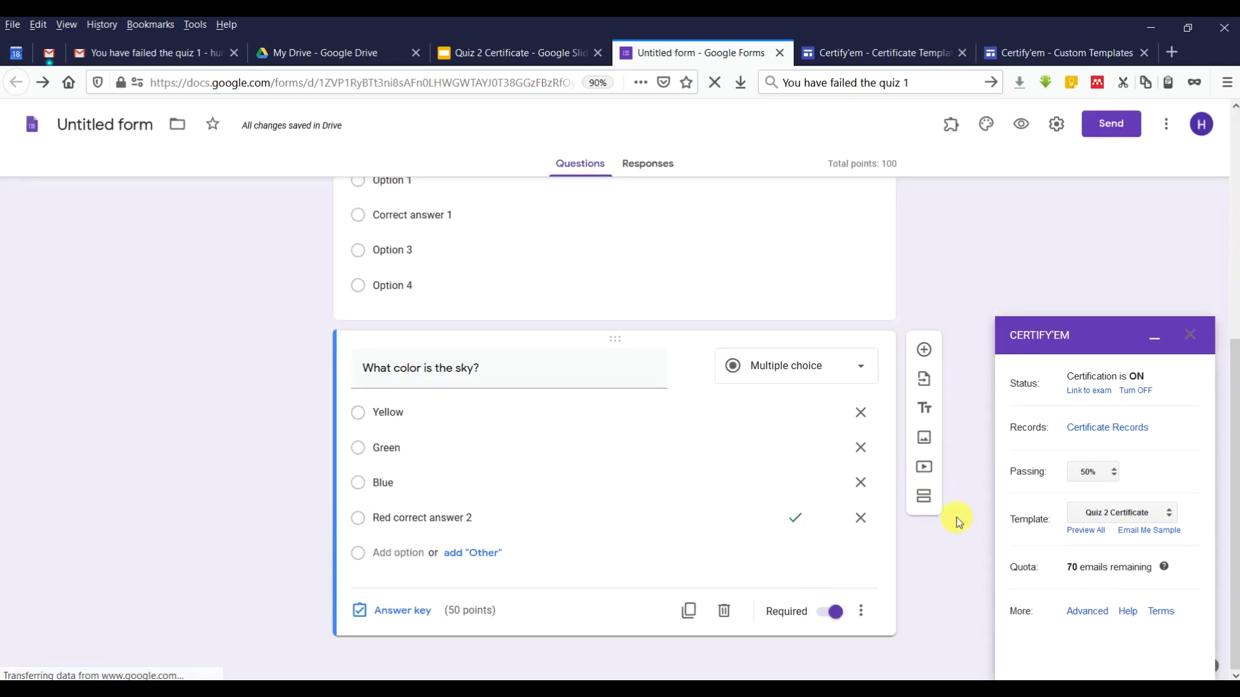
Open the Certify'em Certificate Records sheet in its own tab
scroll(904, 510, up, 5)
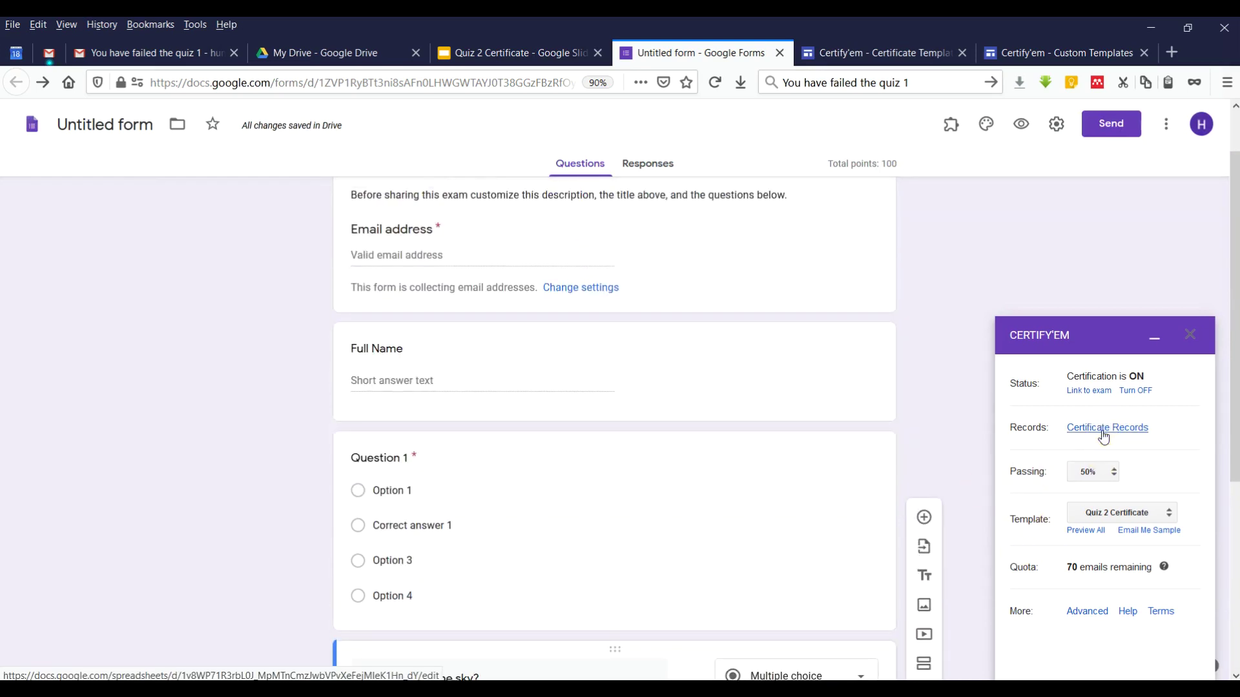
click(1104, 429)
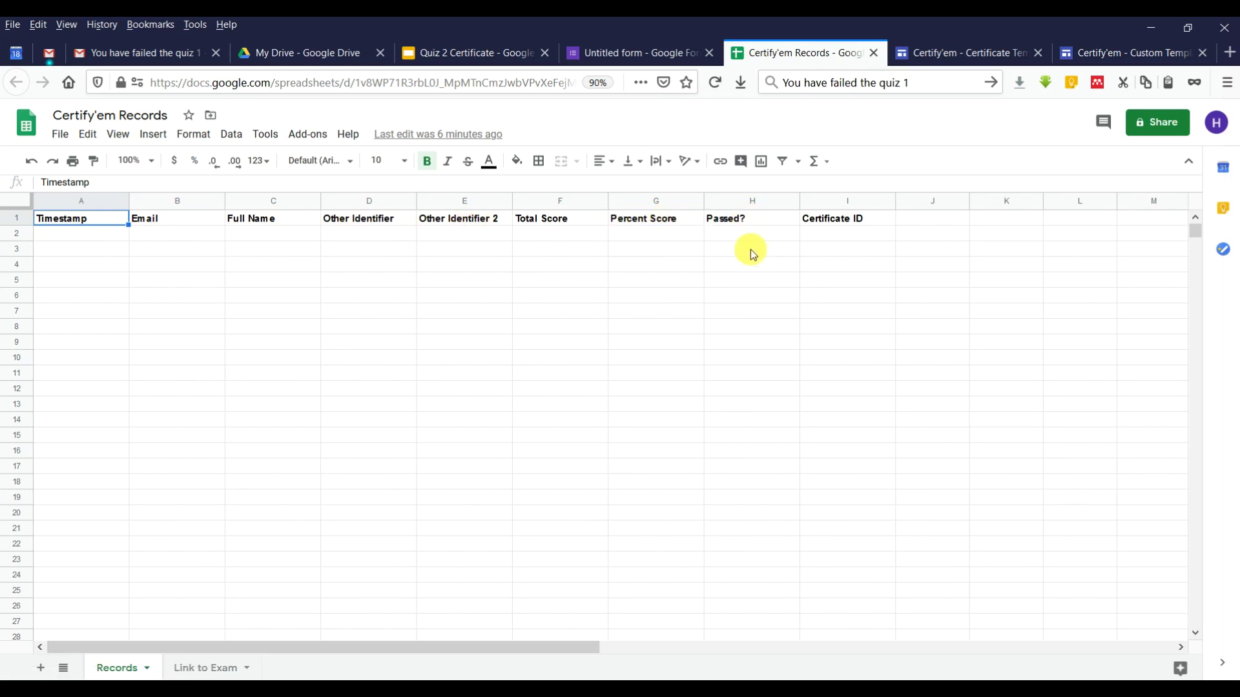
click(635, 53)
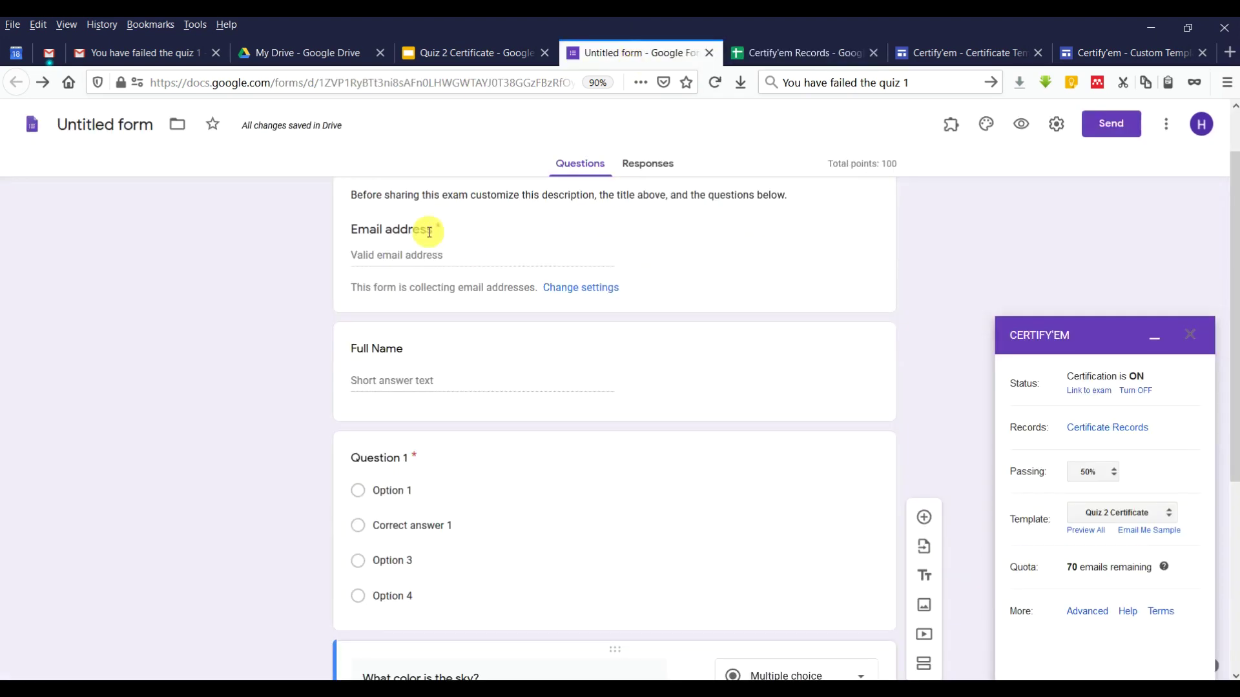
Rename the form to Quiz 2 and preview it as a respondent
scroll(413, 259, up, 2)
click(84, 126)
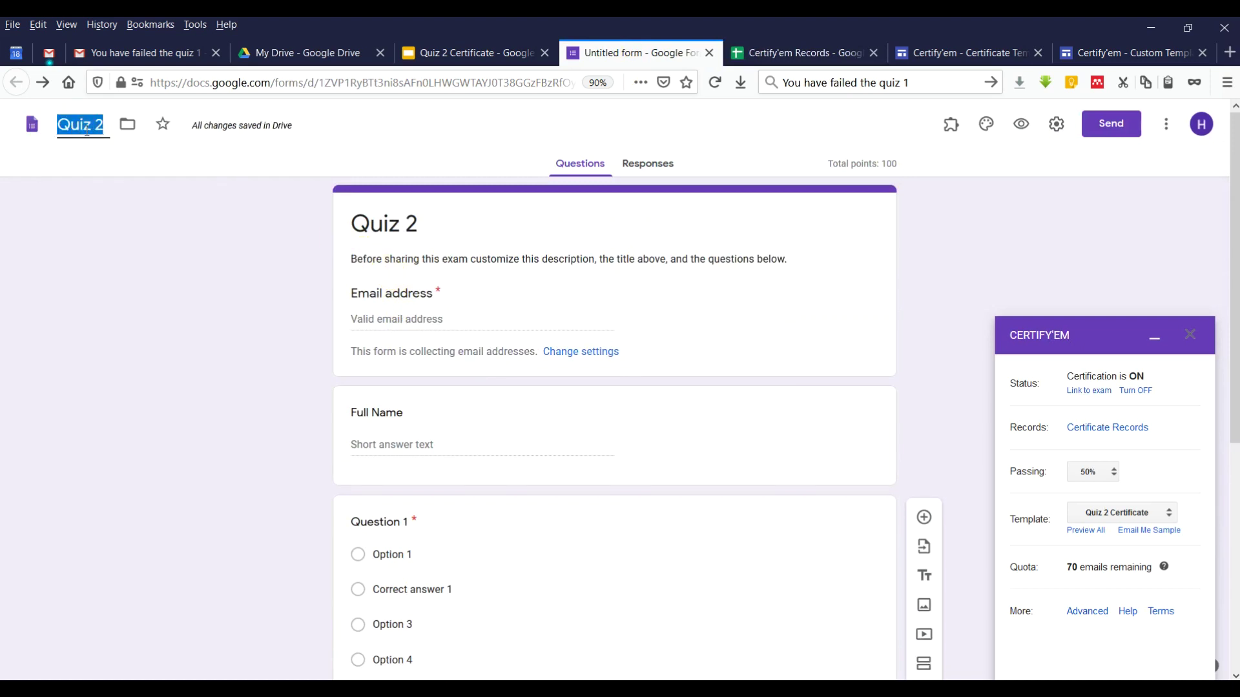
click(1021, 123)
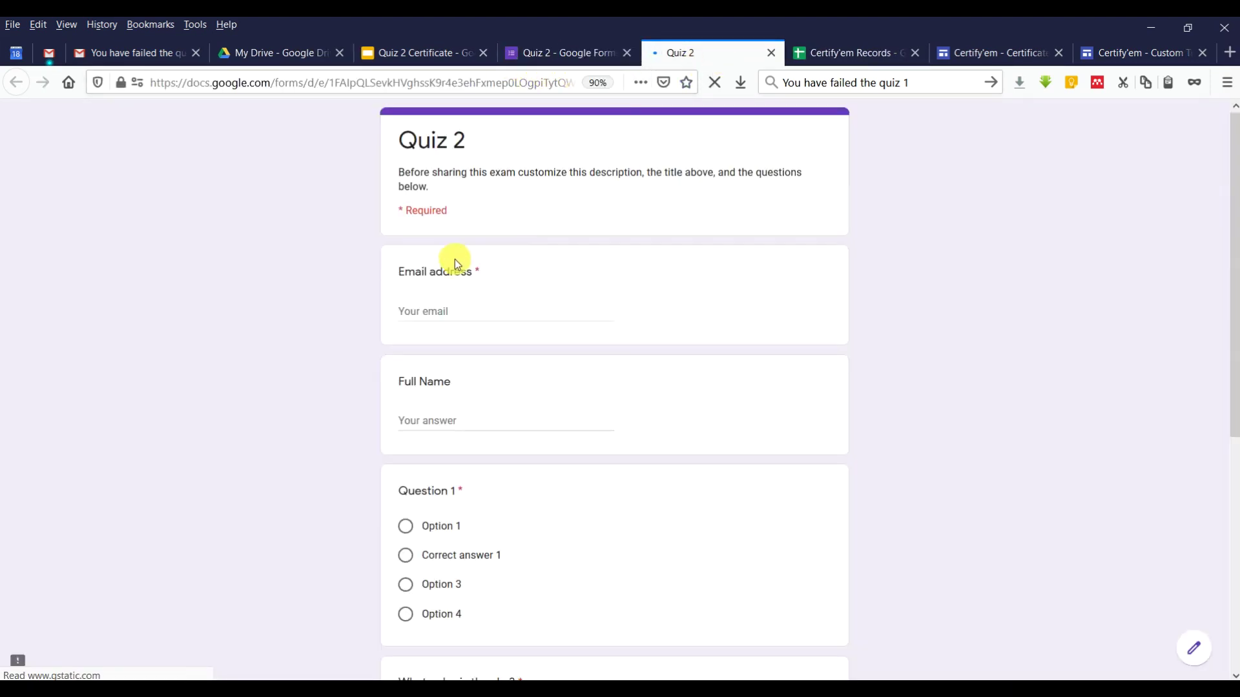
Fill in the respondent's email address and full name in the Quiz 2 preview
click(455, 310)
text(hu)
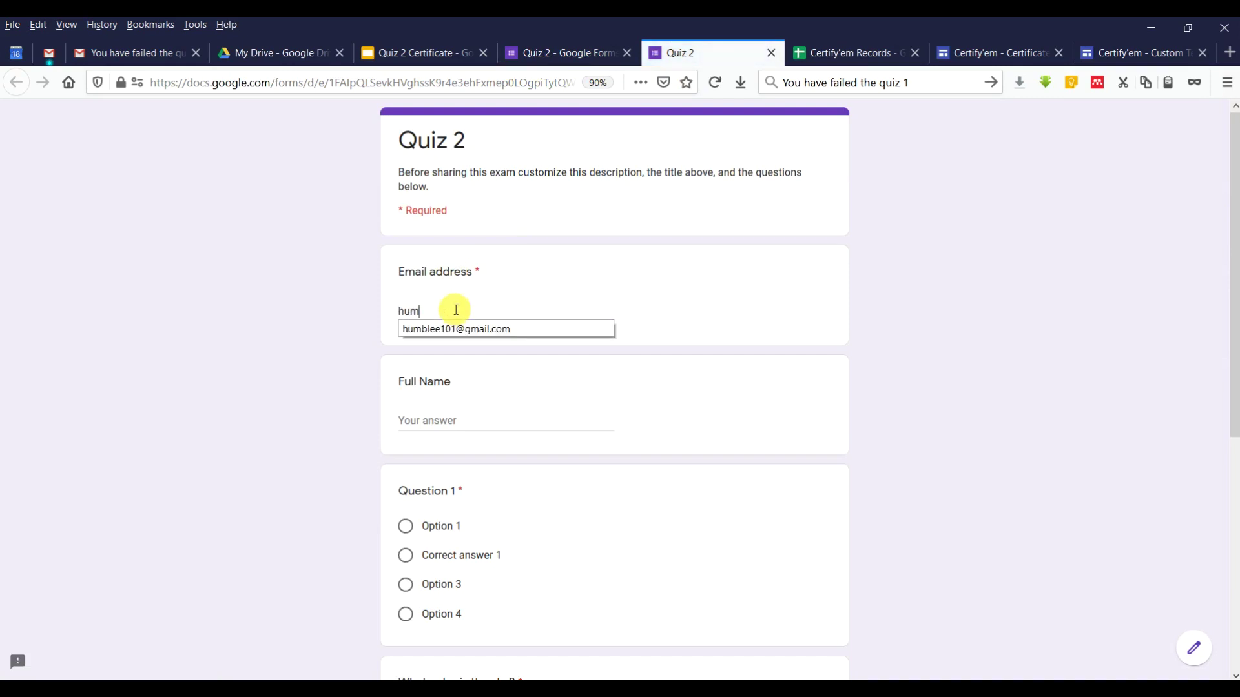
text(m)
key(Down)
key(Return)
key(Tab)
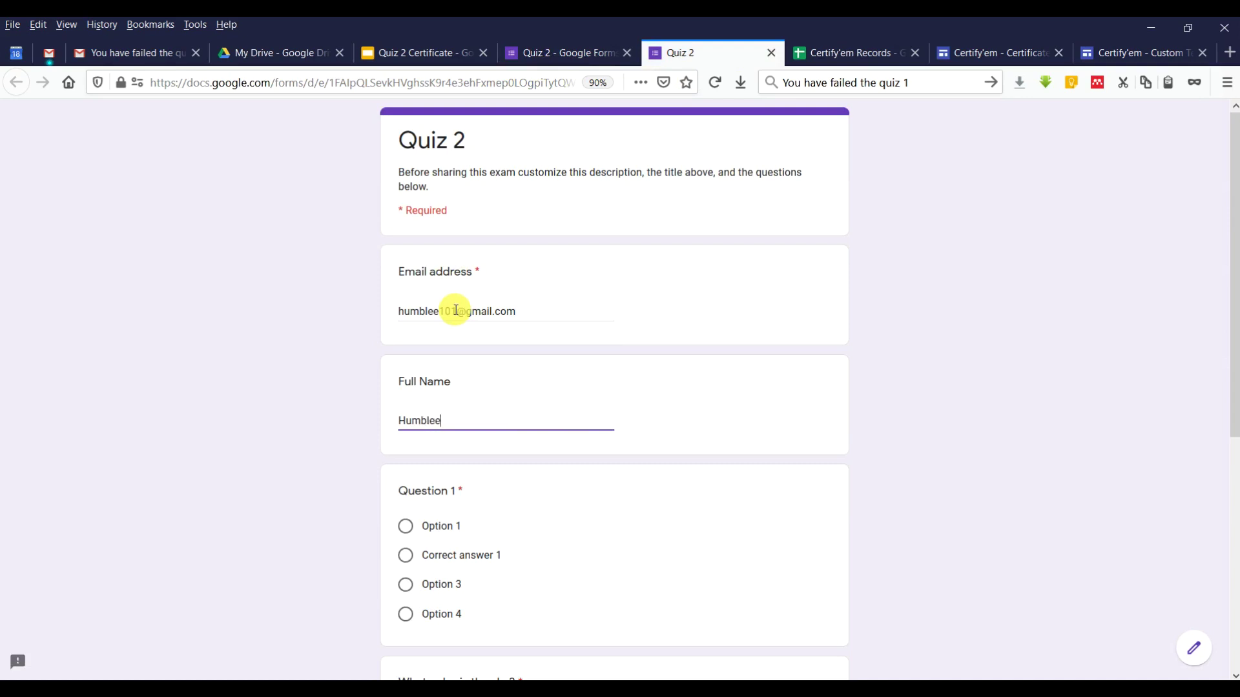
Answer Correct answer 1 and Red, submit, and reload the Certify'em Records sheet
scroll(458, 361, down, 3)
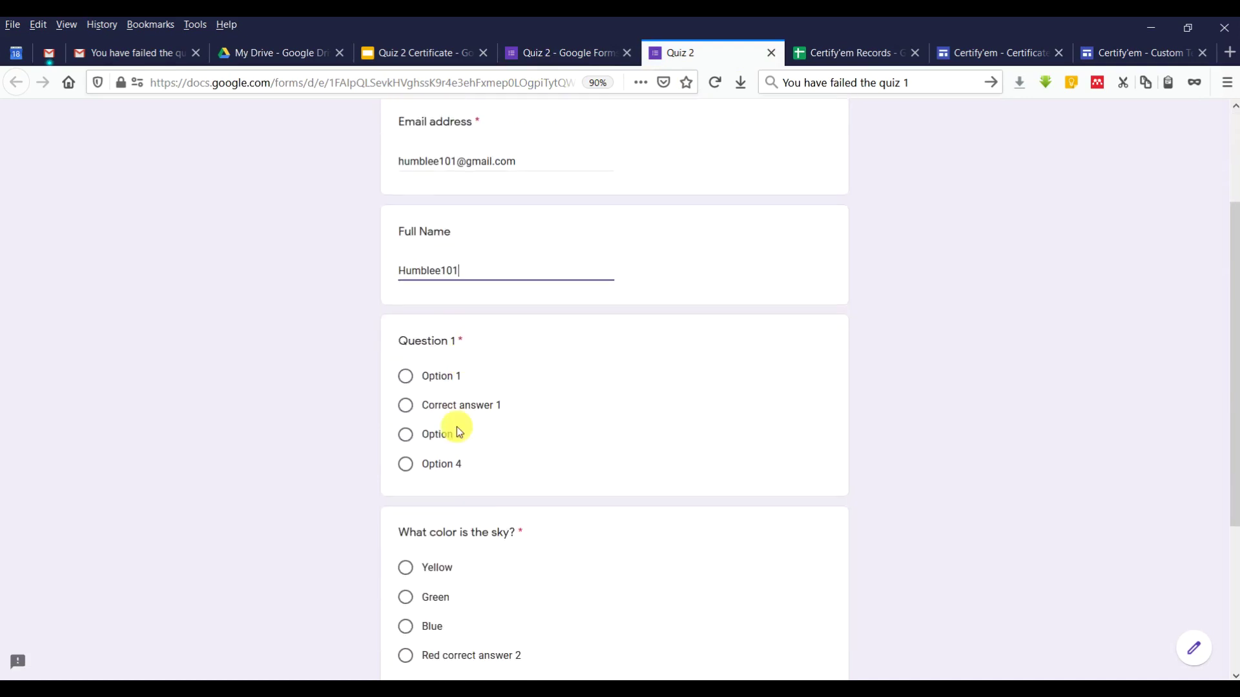
click(406, 401)
scroll(408, 414, down, 3)
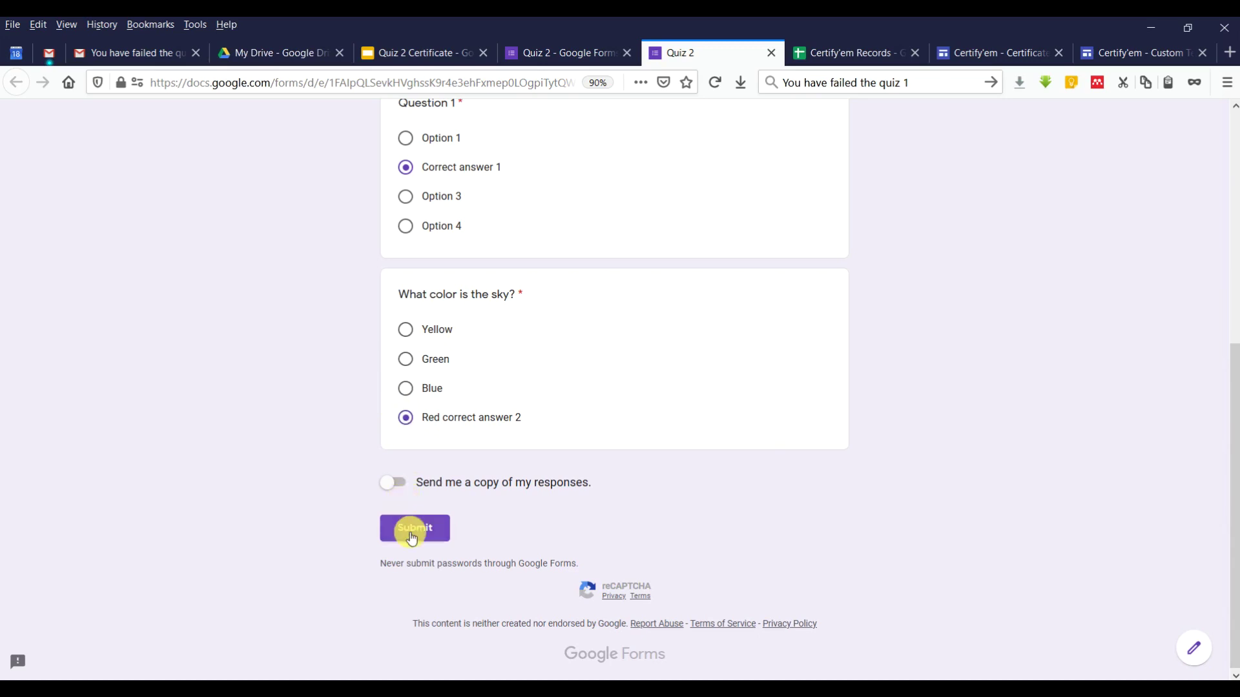
click(402, 489)
click(415, 522)
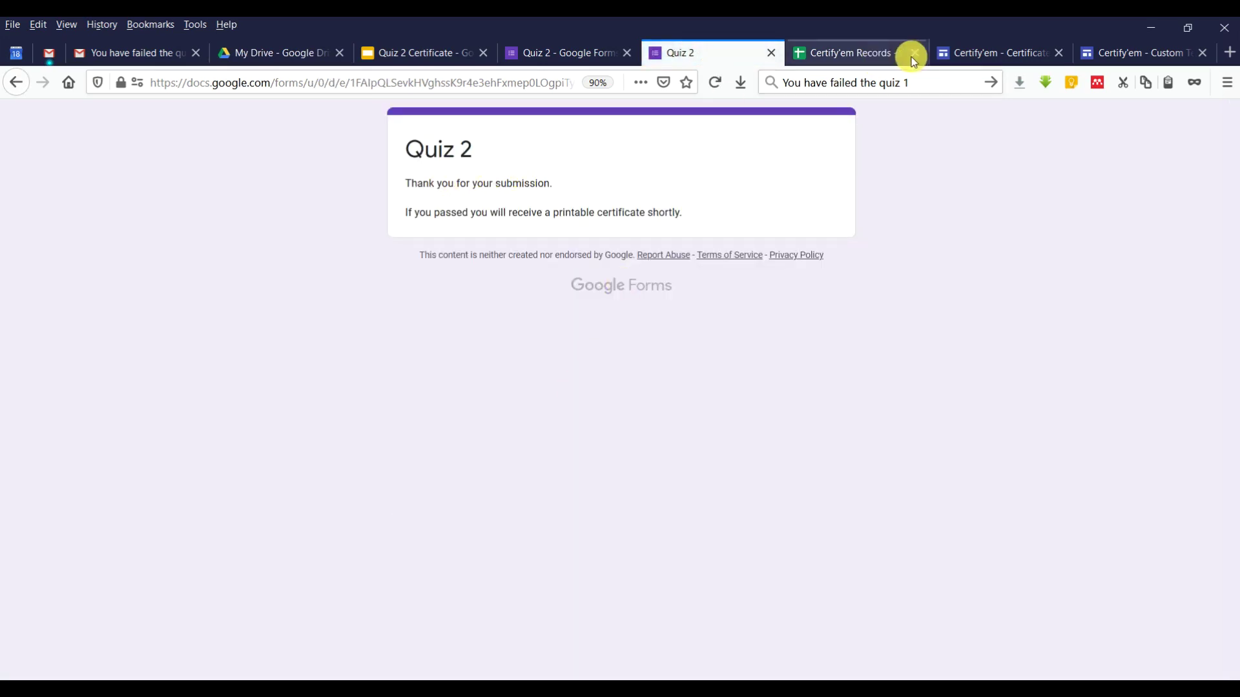
click(843, 54)
click(714, 84)
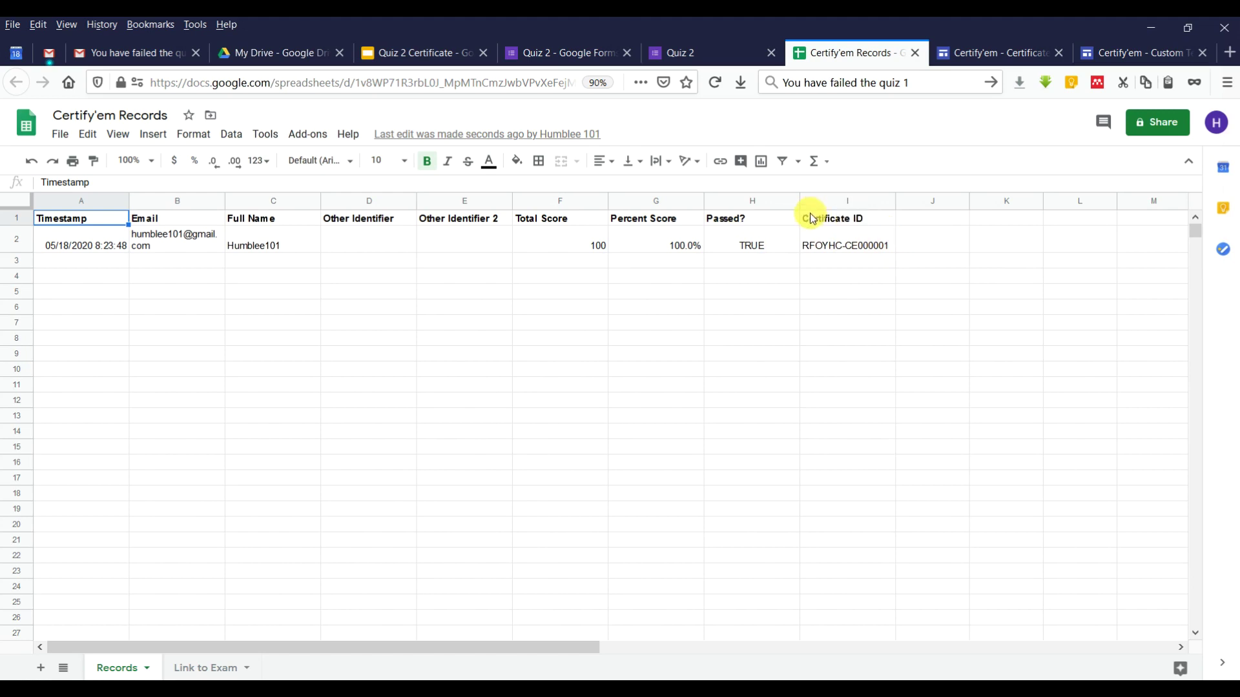
Open the Quiz 2 pass email in Gmail and read its congratulations message
click(117, 57)
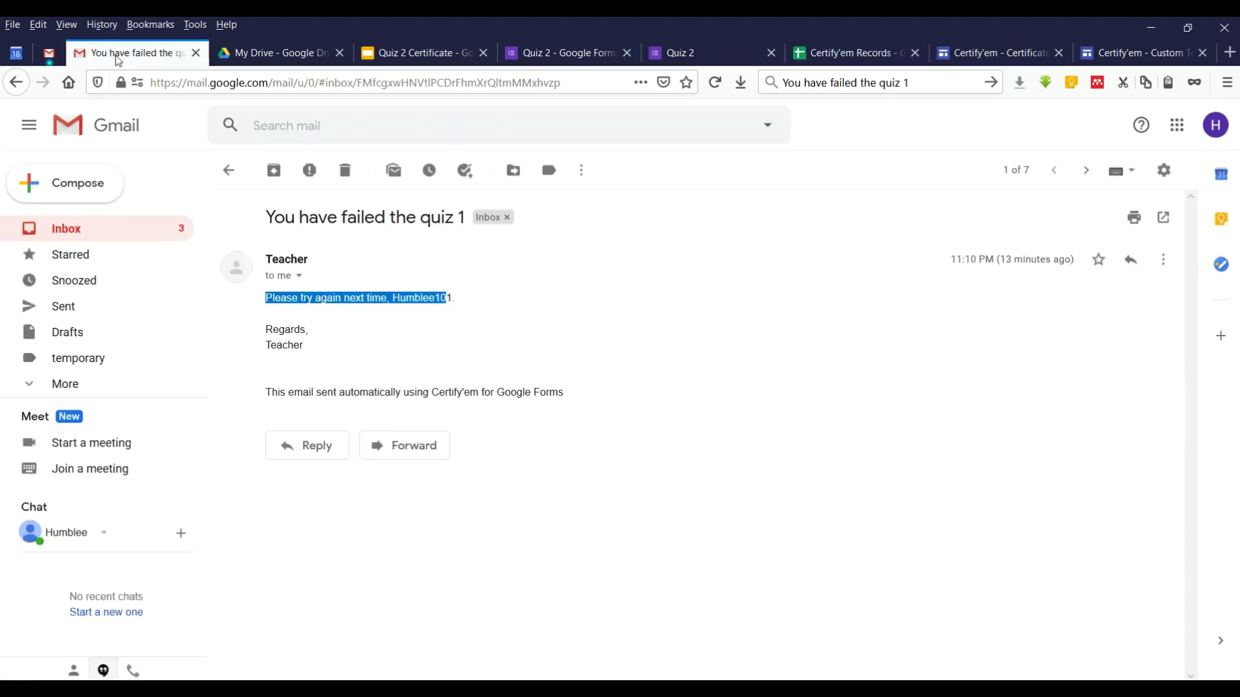
click(140, 232)
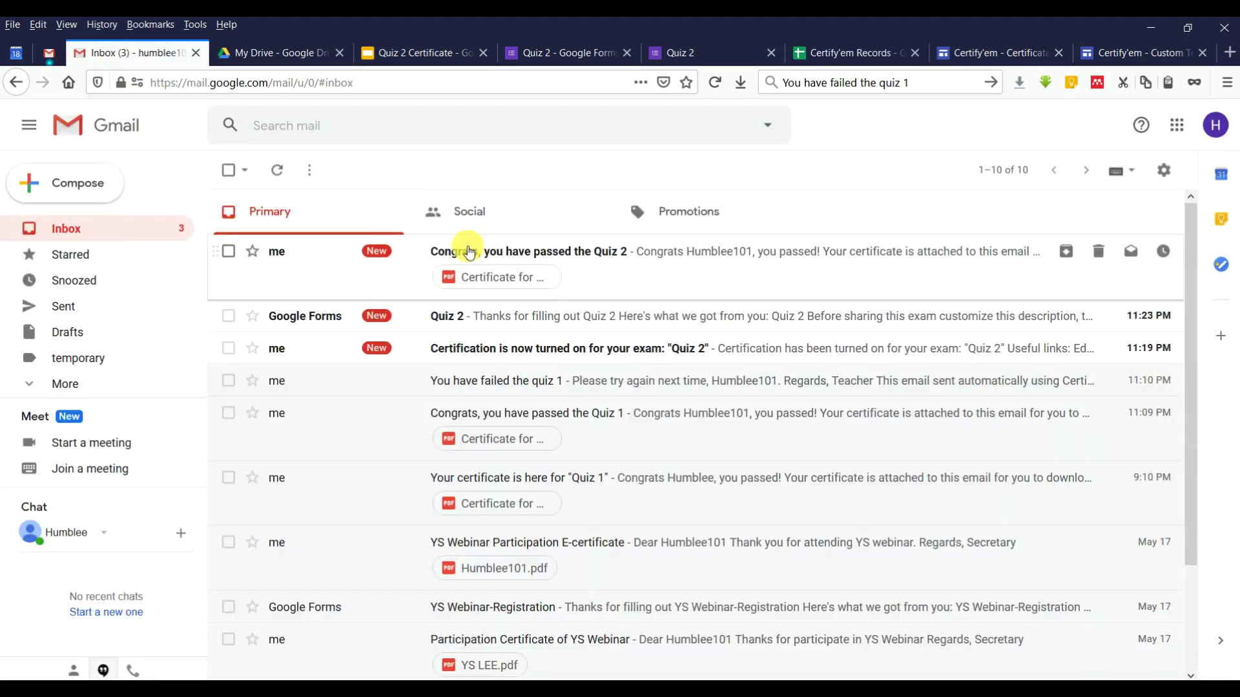
click(684, 266)
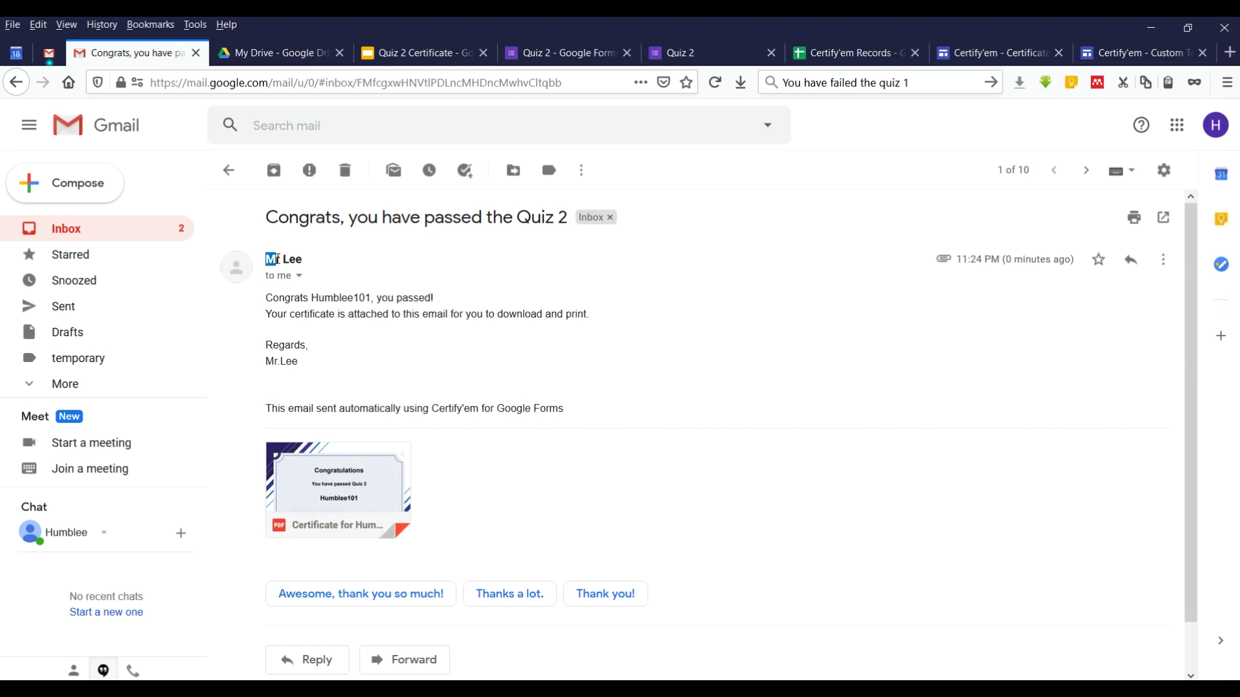
drag(268, 260, 302, 259)
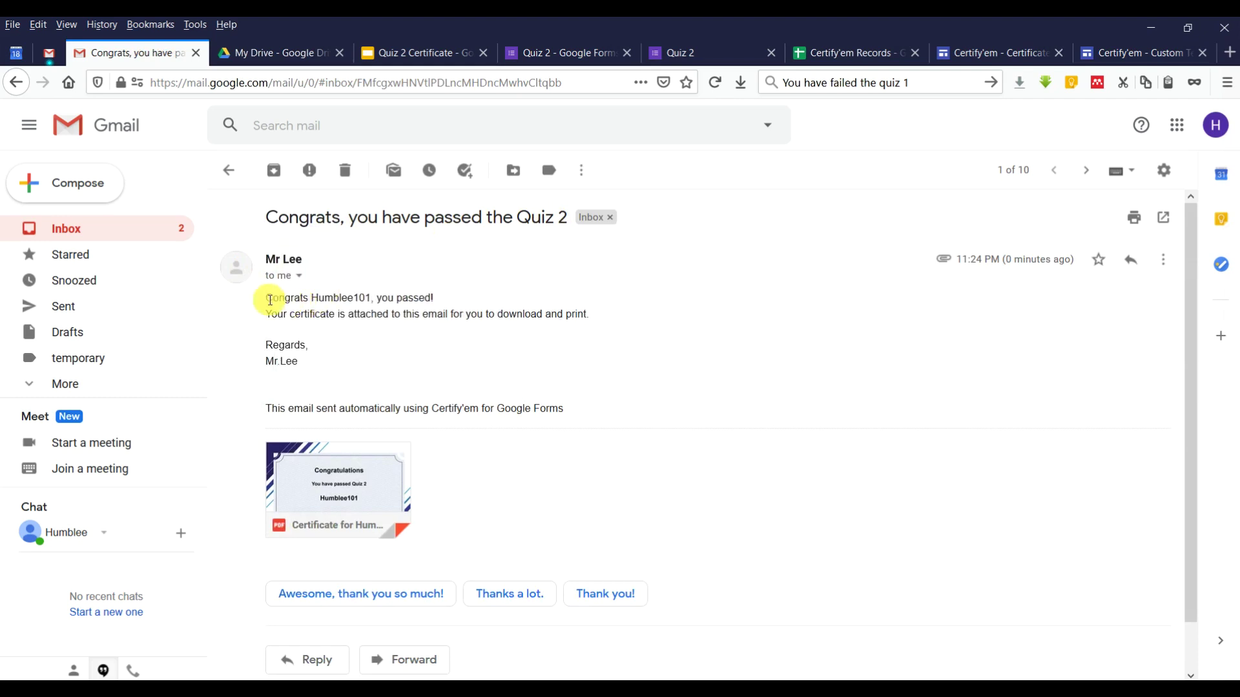
drag(267, 299, 492, 312)
click(392, 343)
double_click(352, 301)
click(340, 323)
double_click(346, 299)
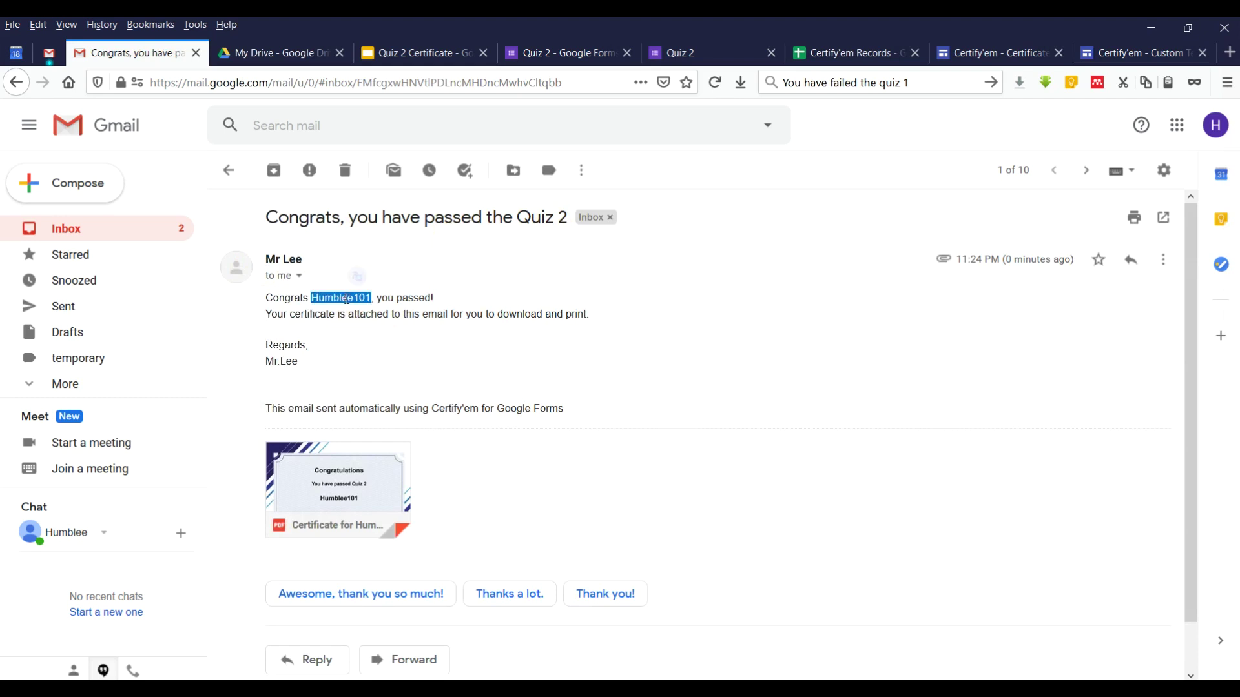
click(342, 327)
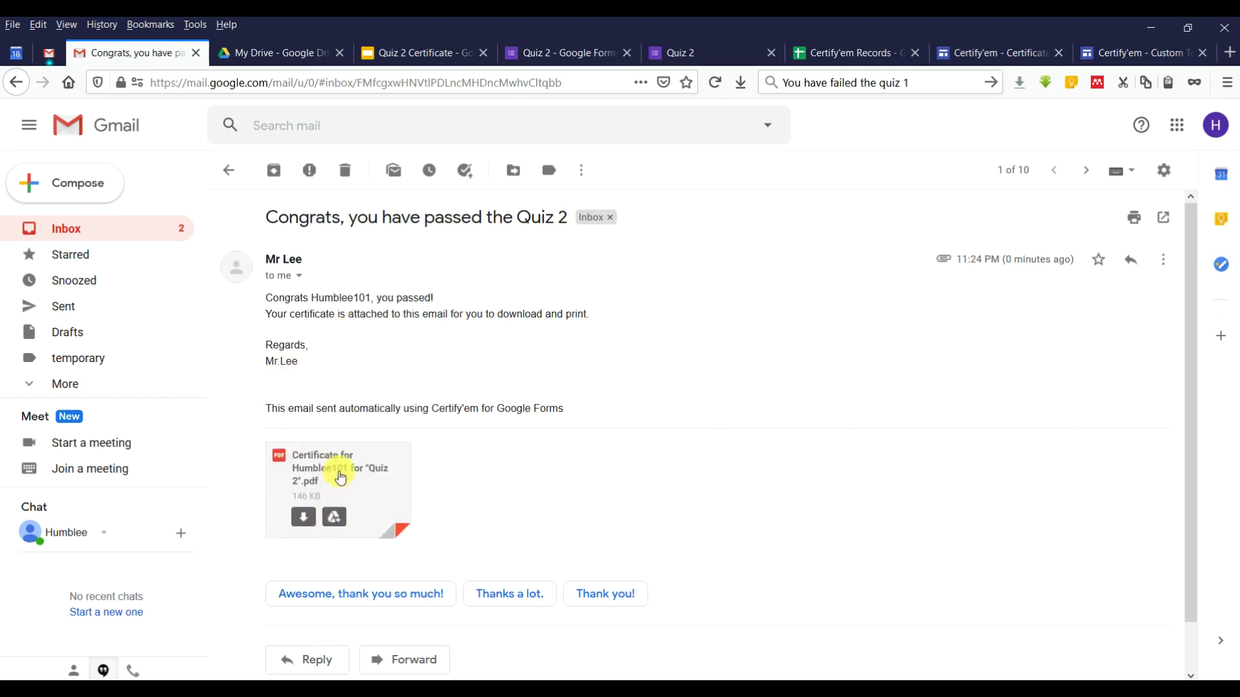
Preview the attached PDF pass certificate, then go back to the inbox
click(341, 478)
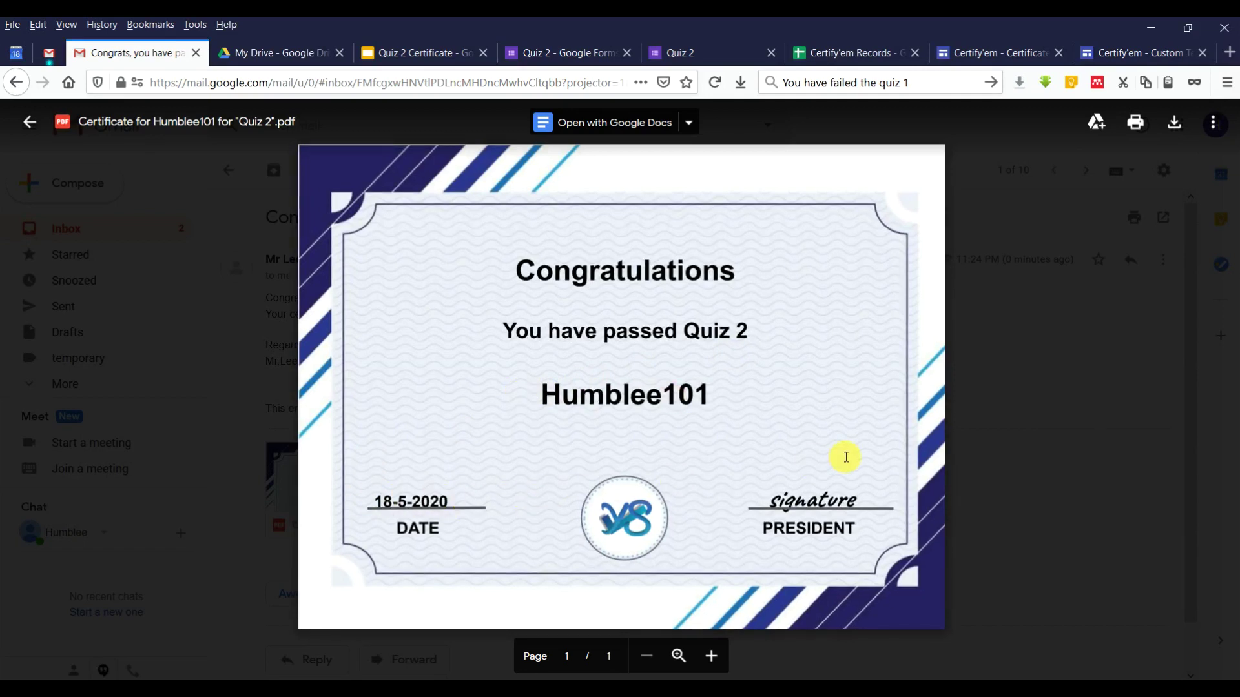
click(1015, 390)
click(154, 230)
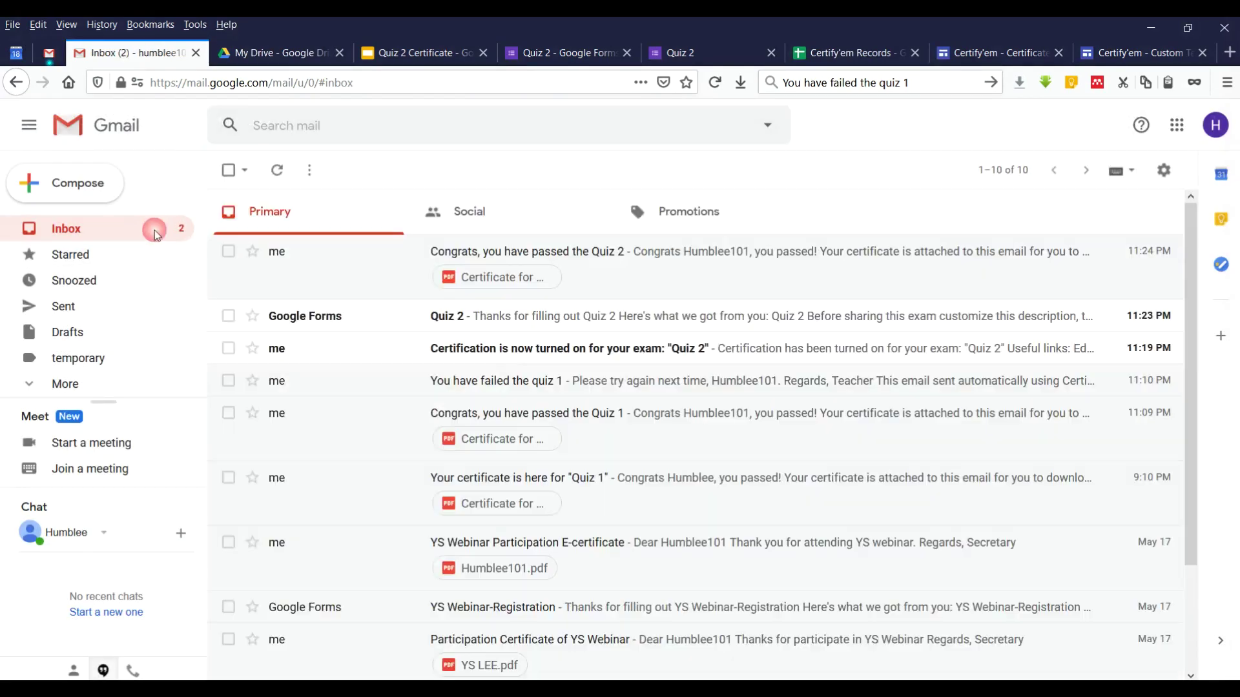
Read the certification-turned-on and Google Forms Quiz 2 emails, then return to the Quiz 2 thank-you page
click(595, 353)
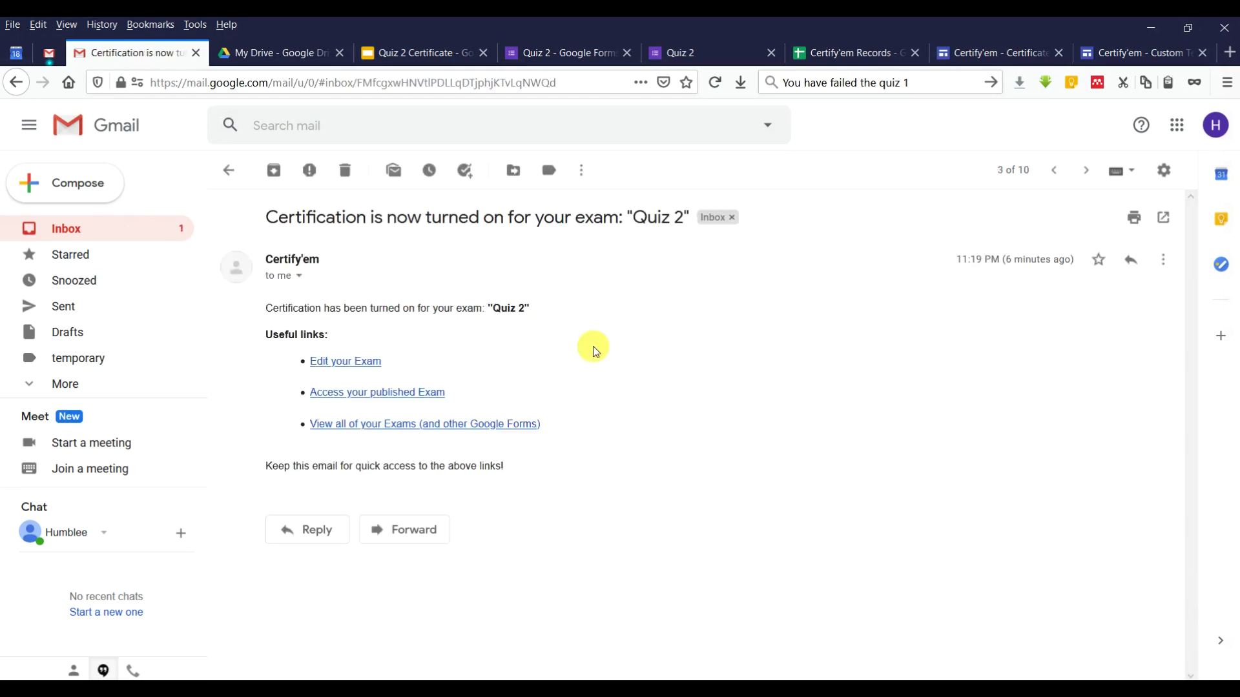
click(225, 178)
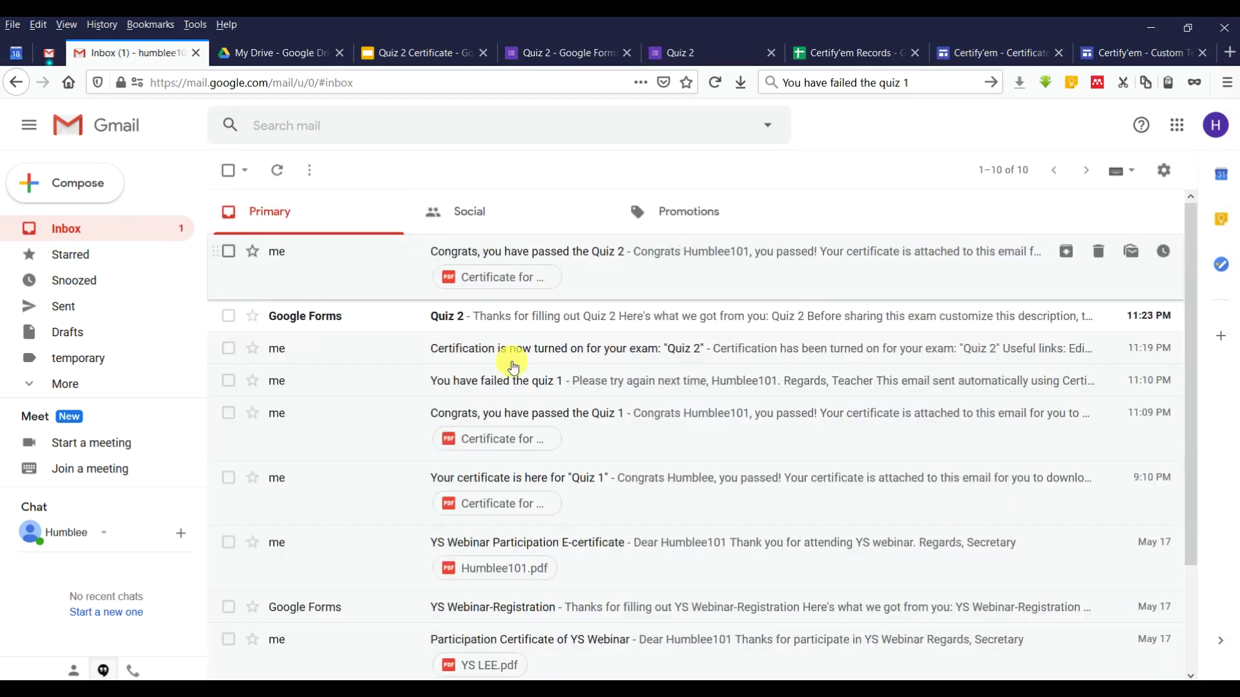
click(552, 329)
click(227, 170)
click(568, 50)
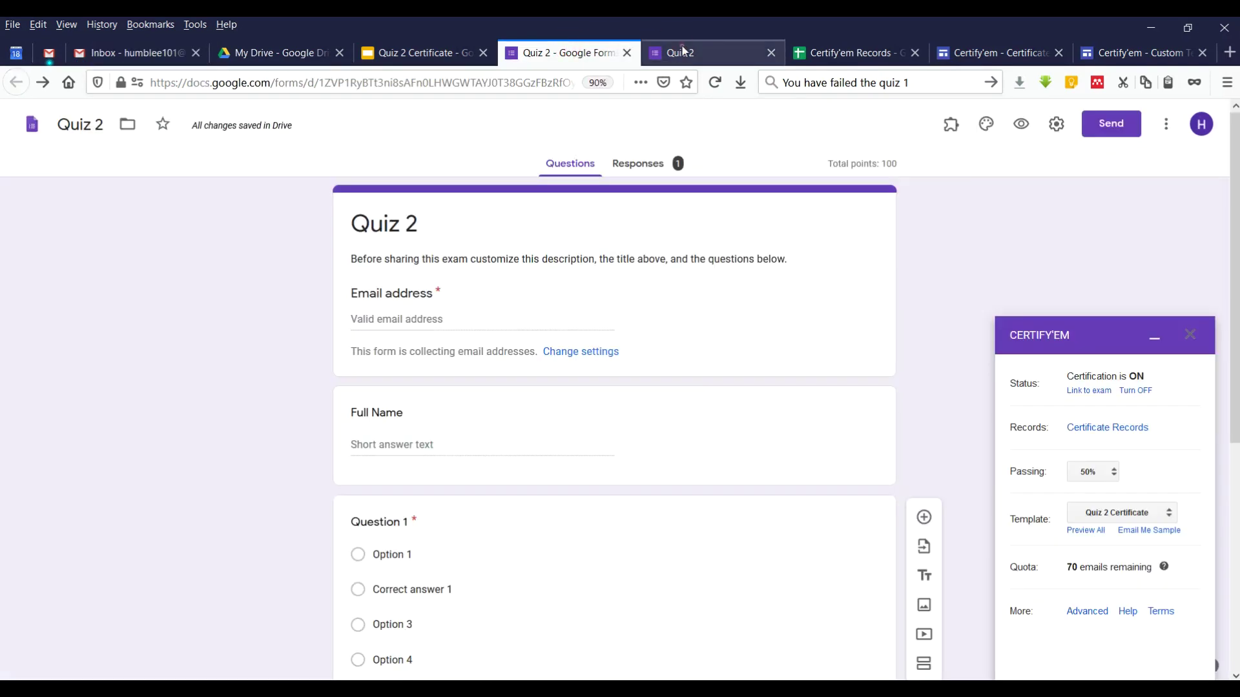
click(676, 52)
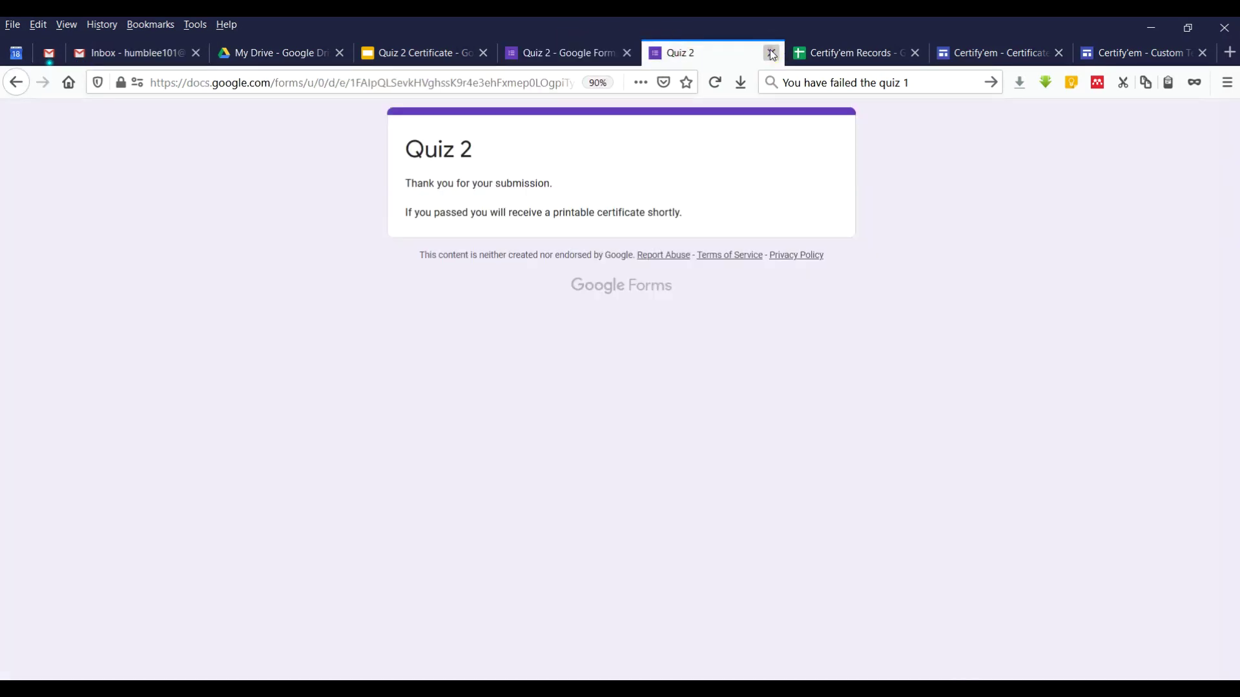
Open a fresh Quiz 2 preview and fill in the respondent's email and full name
click(771, 52)
click(527, 62)
click(1015, 122)
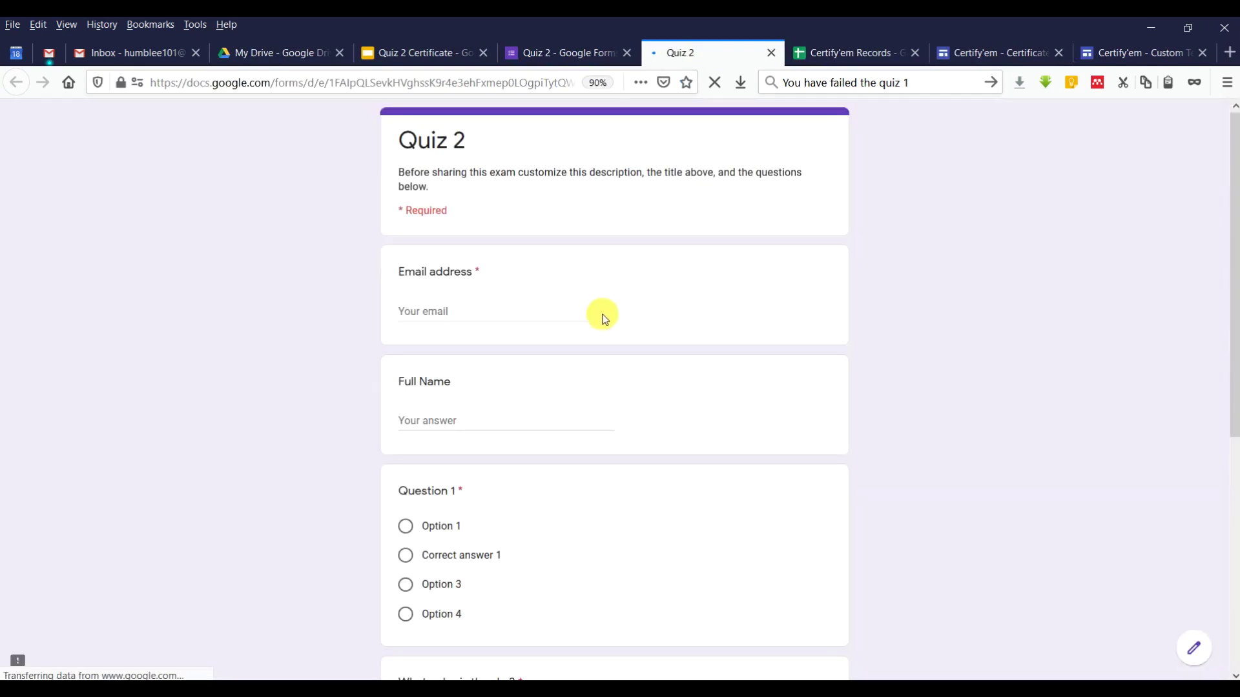
click(601, 316)
text(humb)
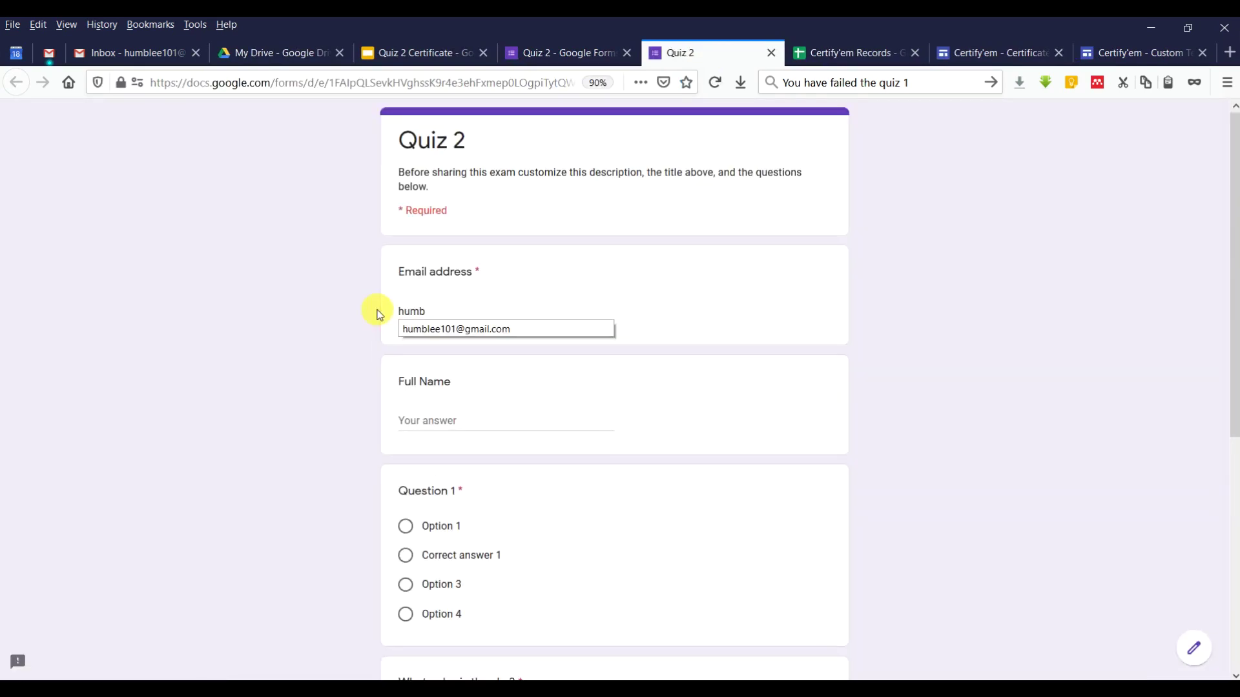
text(lee)
click(481, 330)
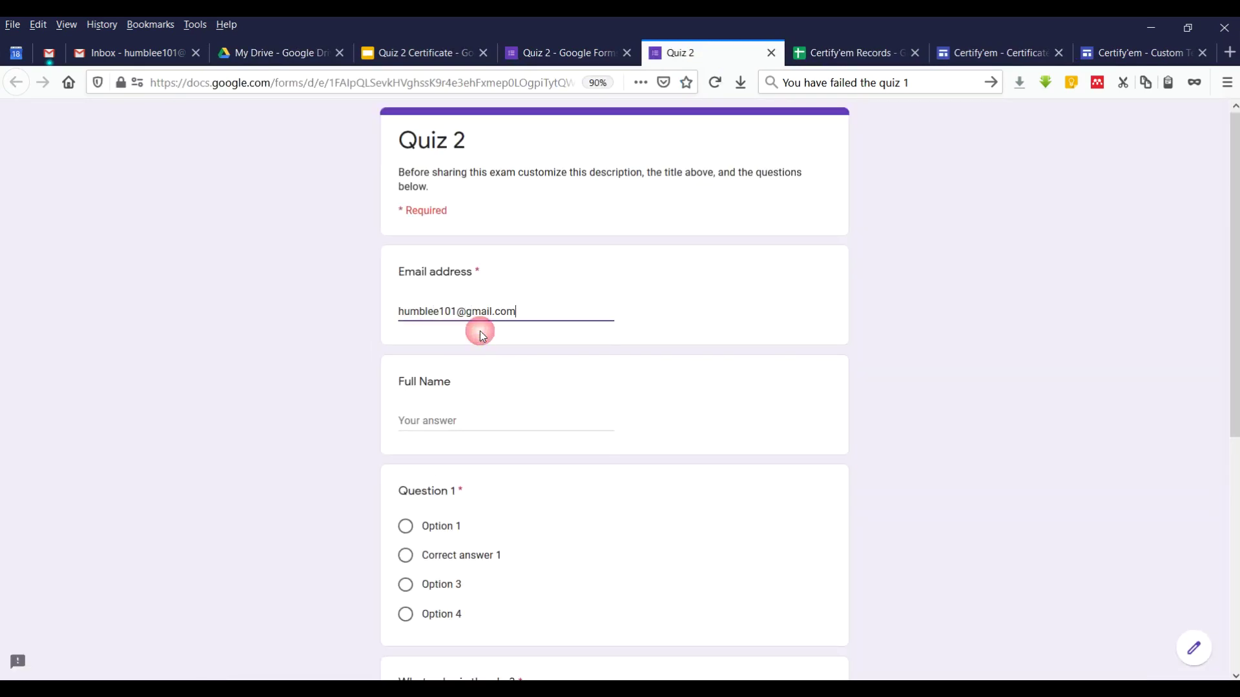
click(470, 420)
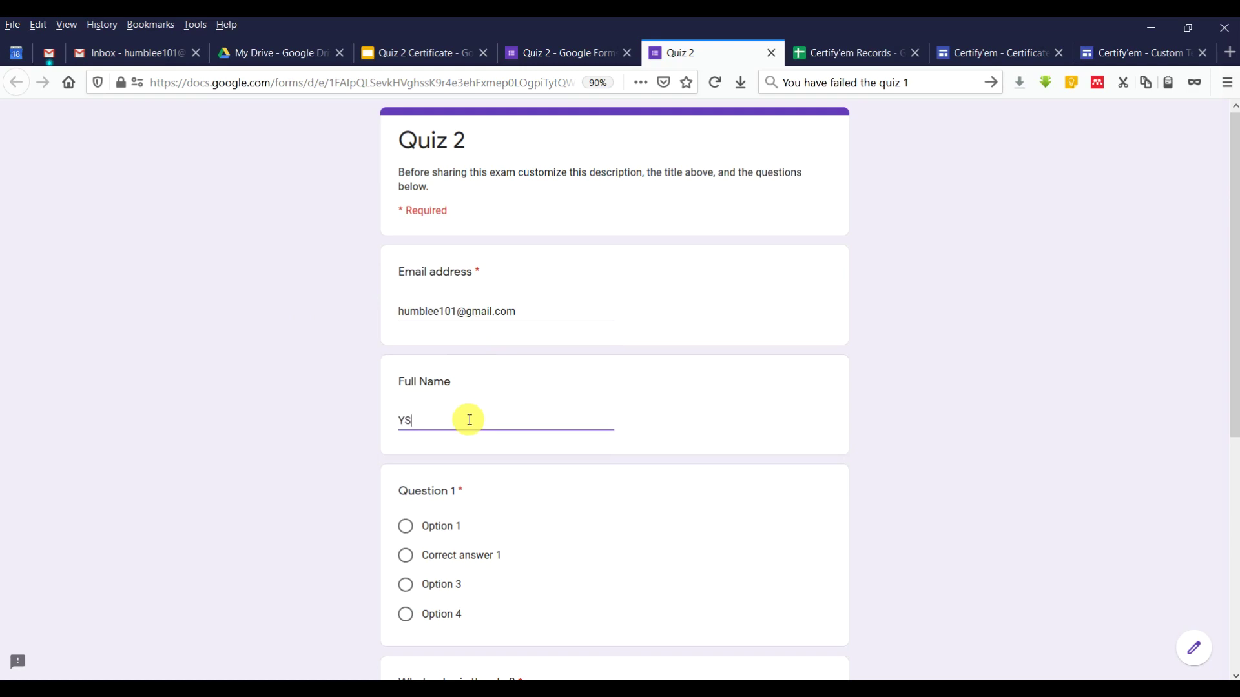
Answer Option 1 and Yellow, submit the response, and bring up the Records sheet
scroll(479, 417, down, 2)
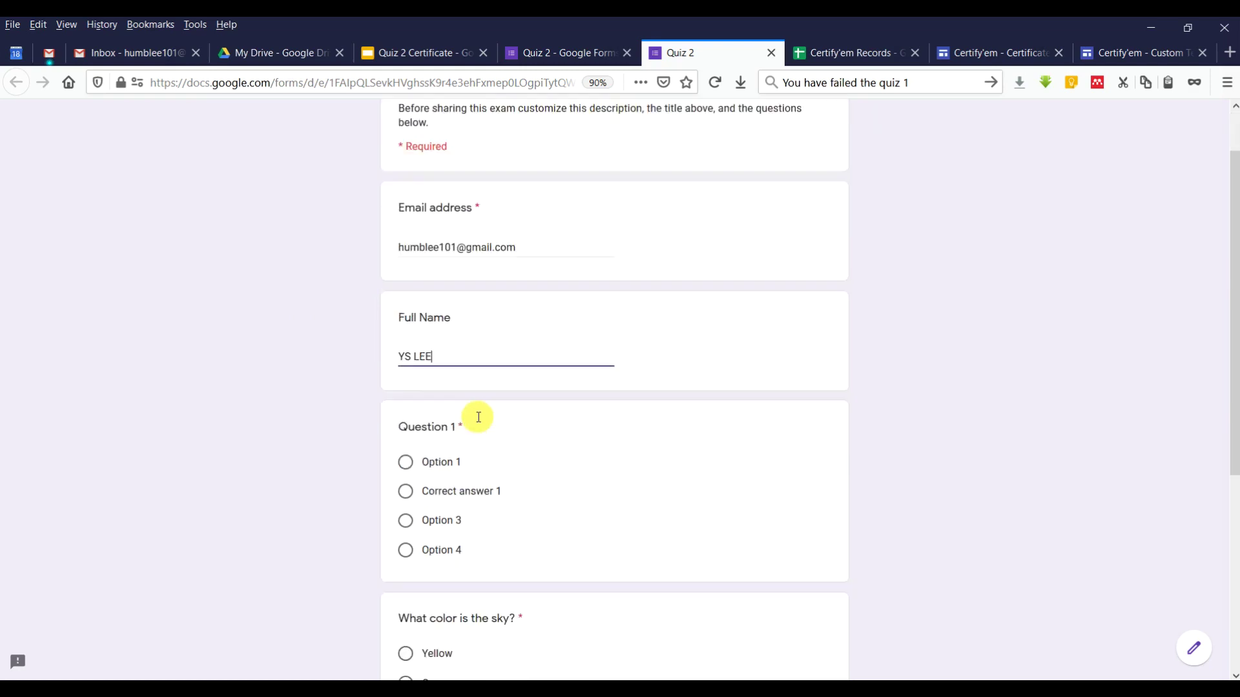
click(400, 372)
scroll(413, 437, down, 3)
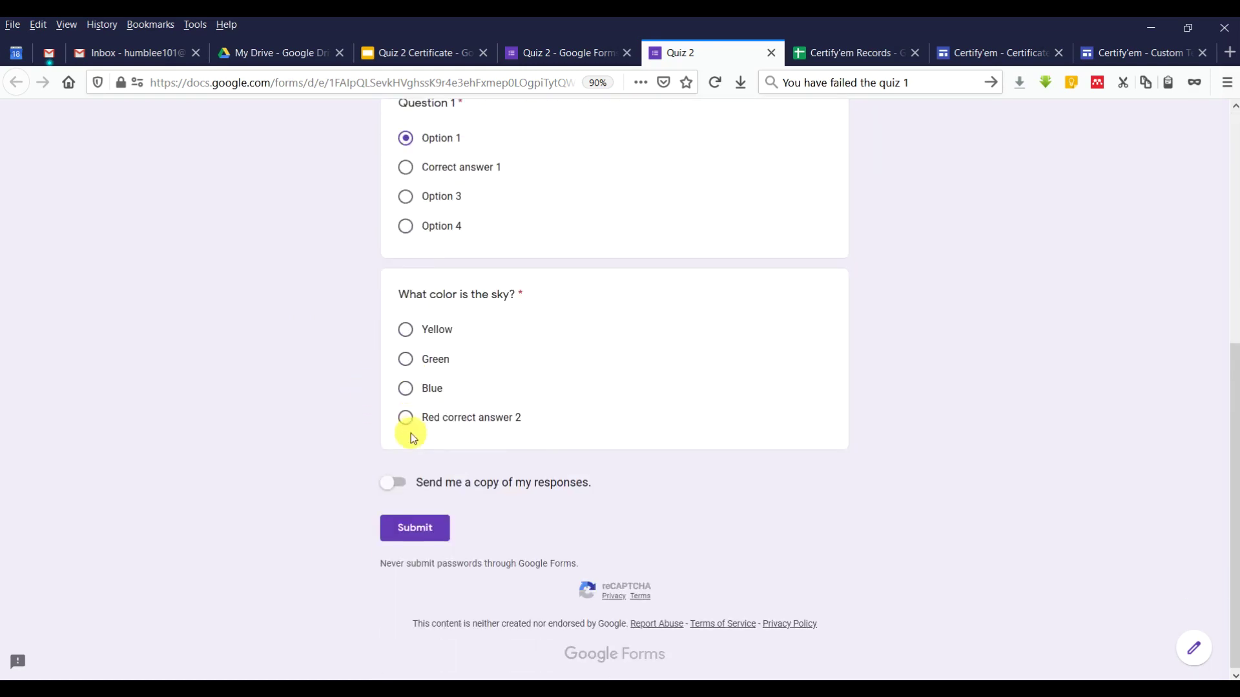
click(409, 457)
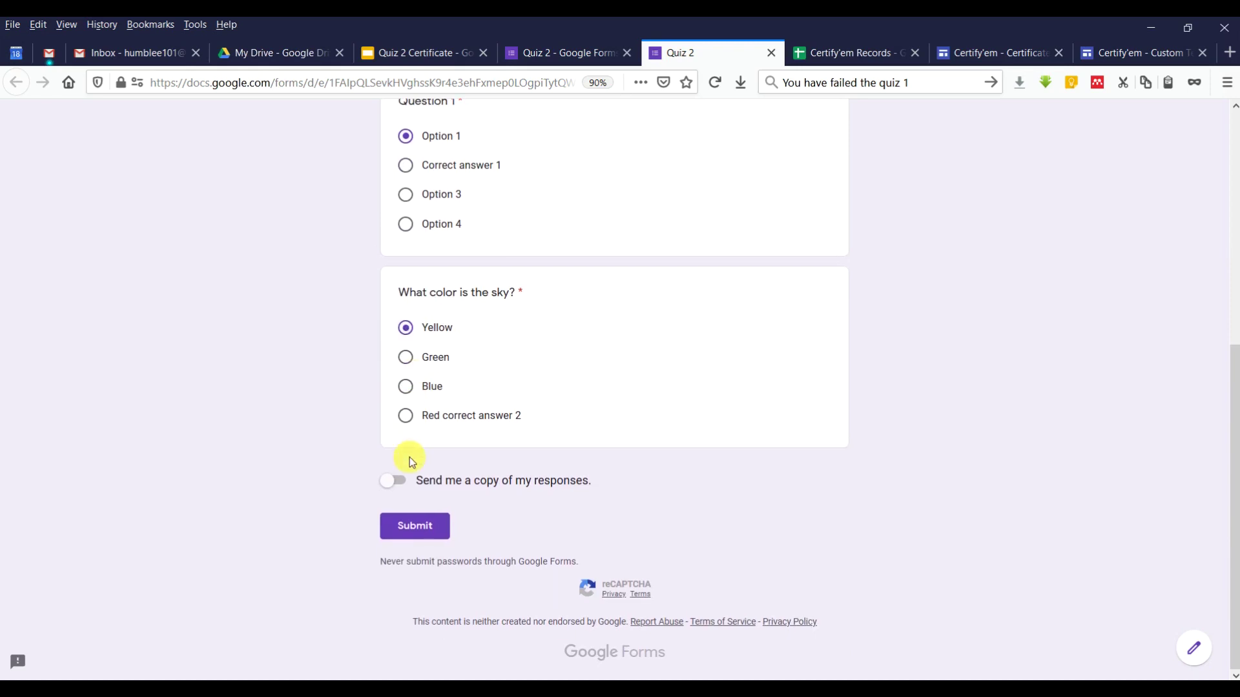
click(405, 526)
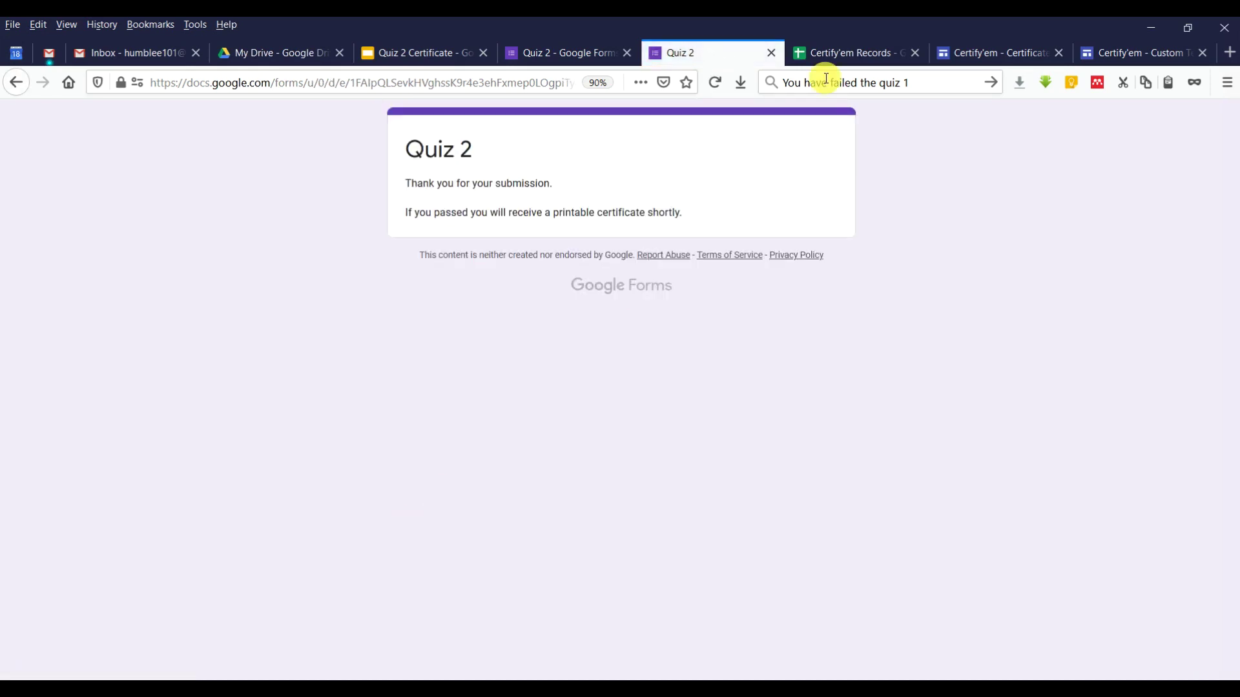
click(847, 50)
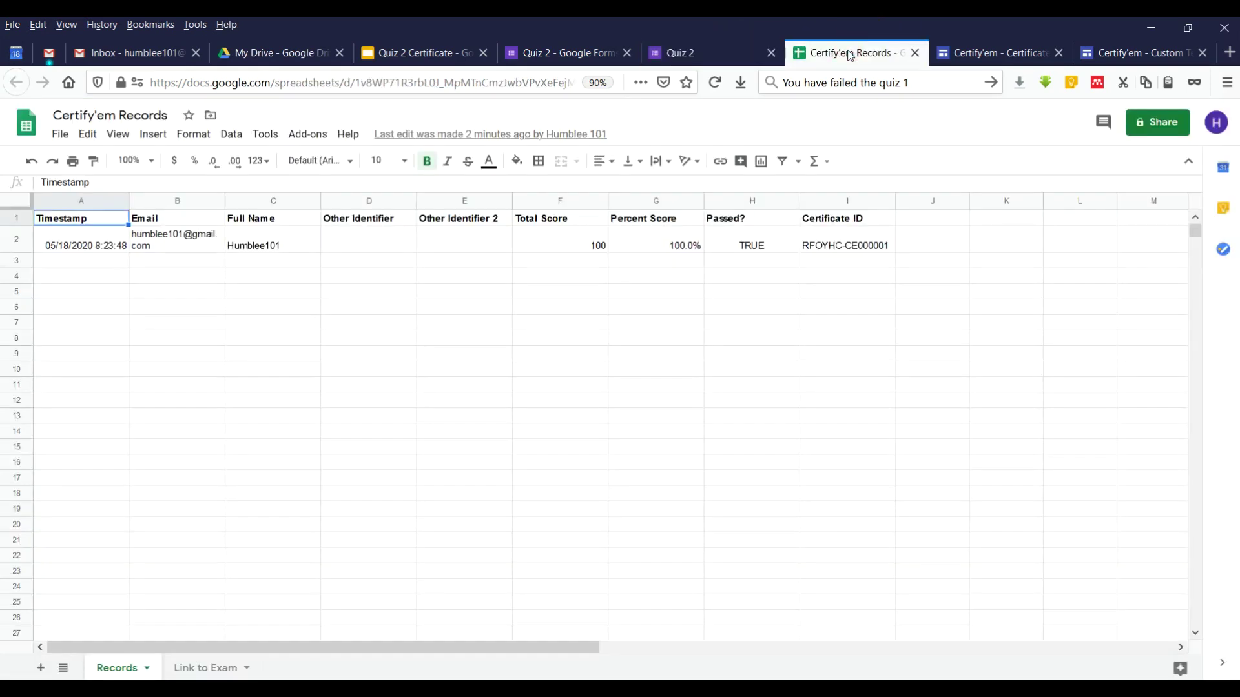
Reload the Certify'em Records sheet to log the failing response: score 0, Passed FALSE
click(715, 81)
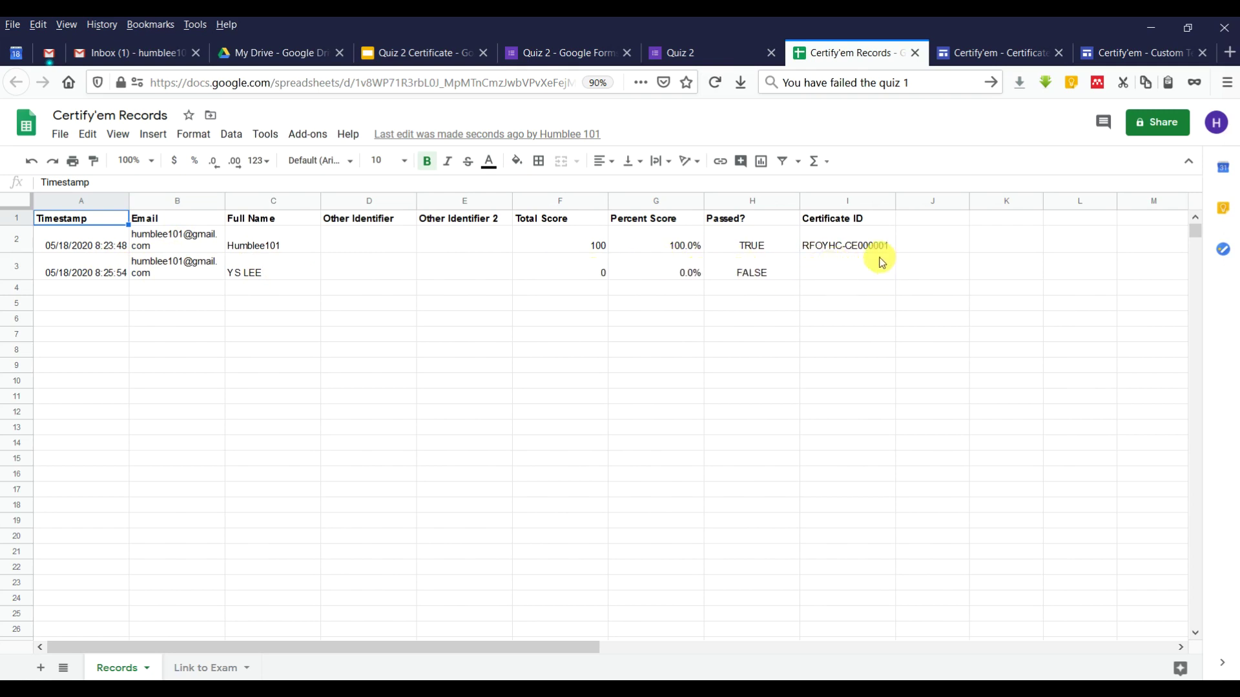
click(132, 52)
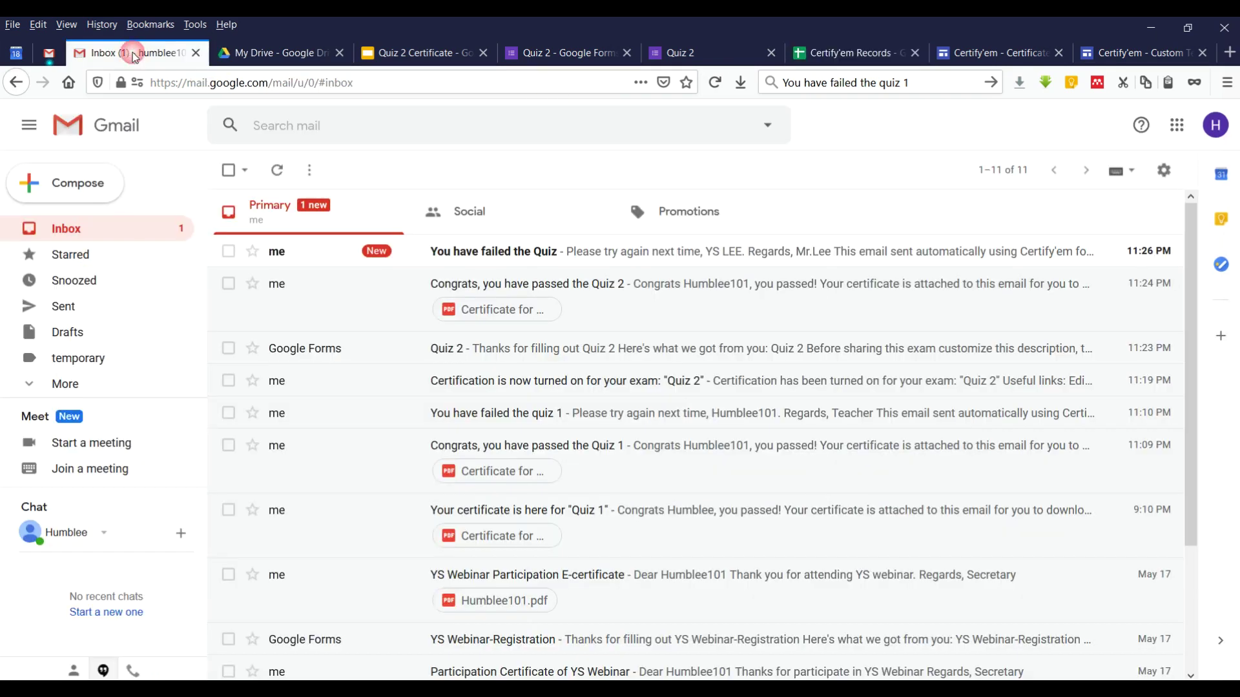
Read the 'You have failed the Quiz' email, check the Certify'em templates page, then return to the Quiz 2 pass email
click(523, 252)
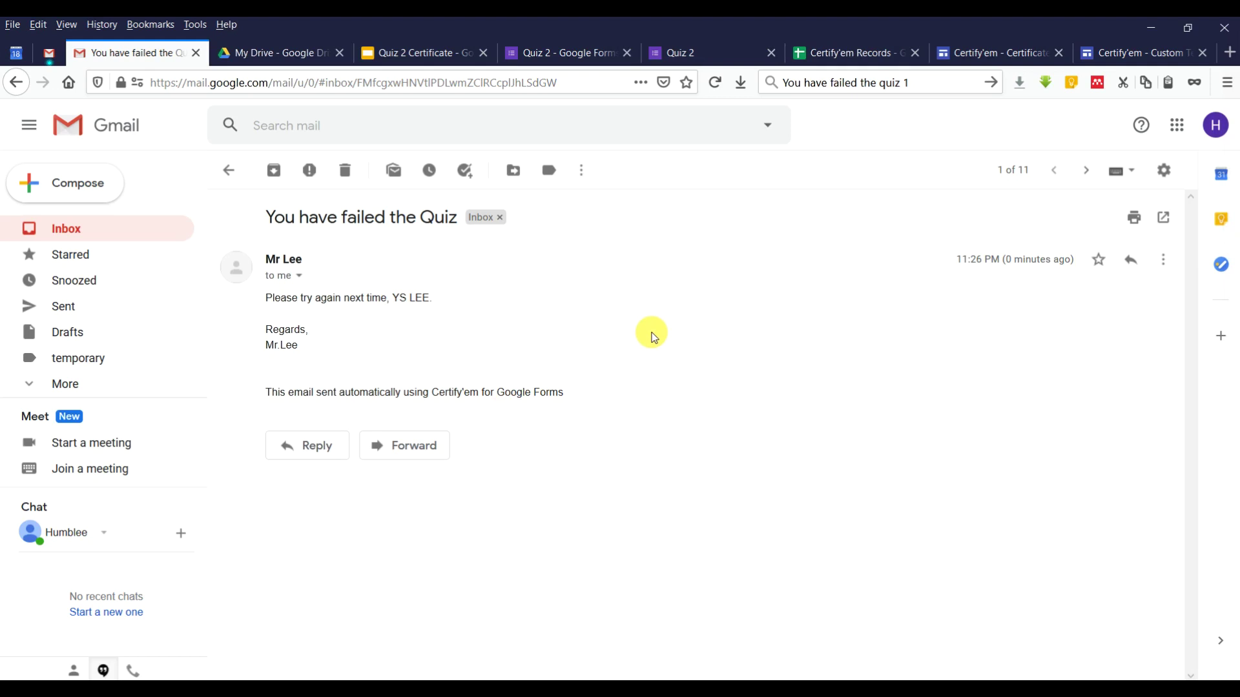
click(1108, 57)
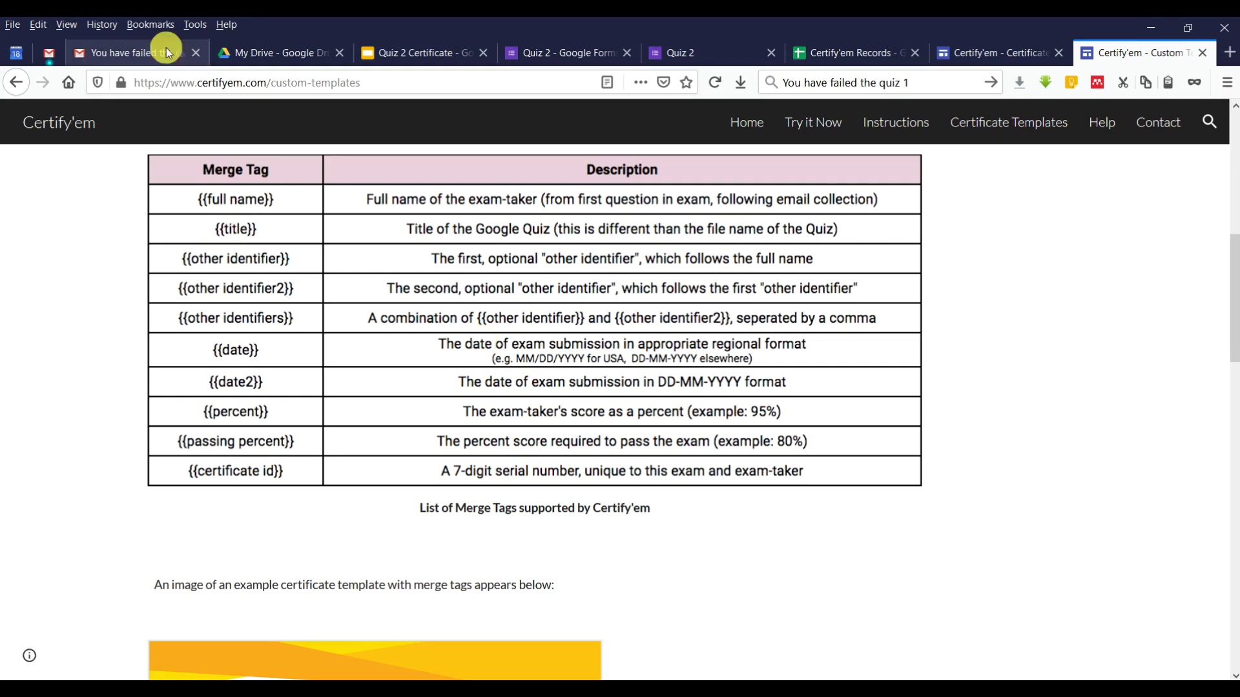
click(130, 47)
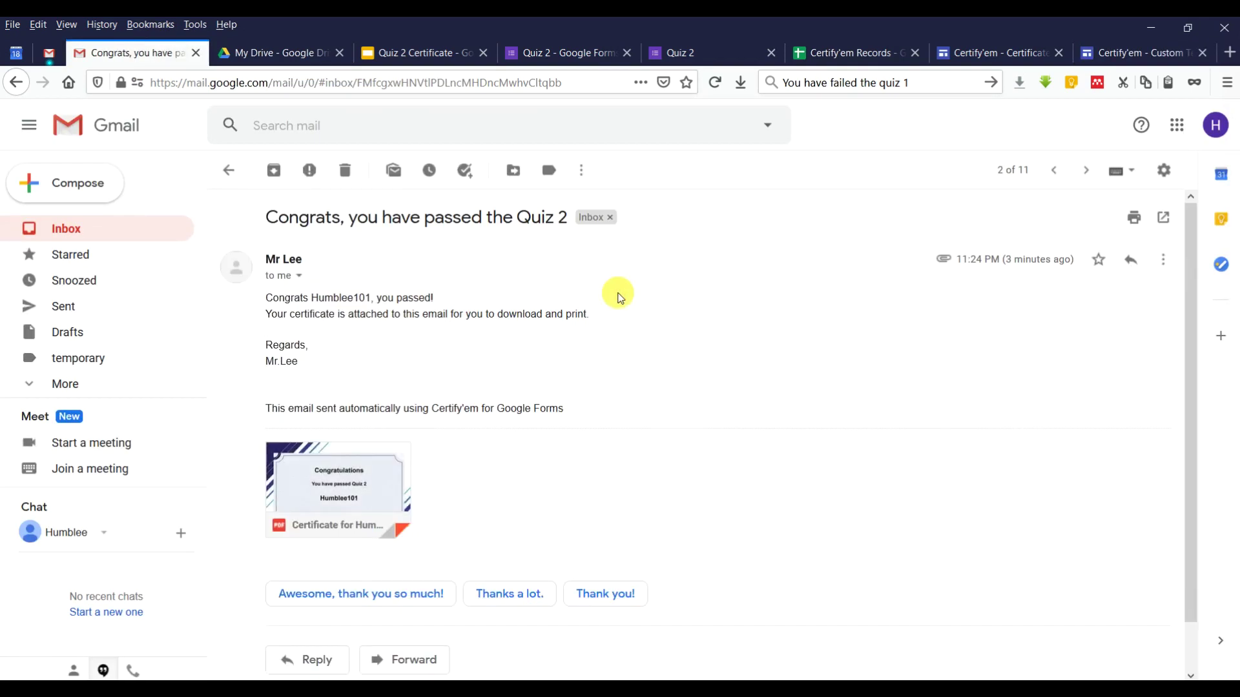